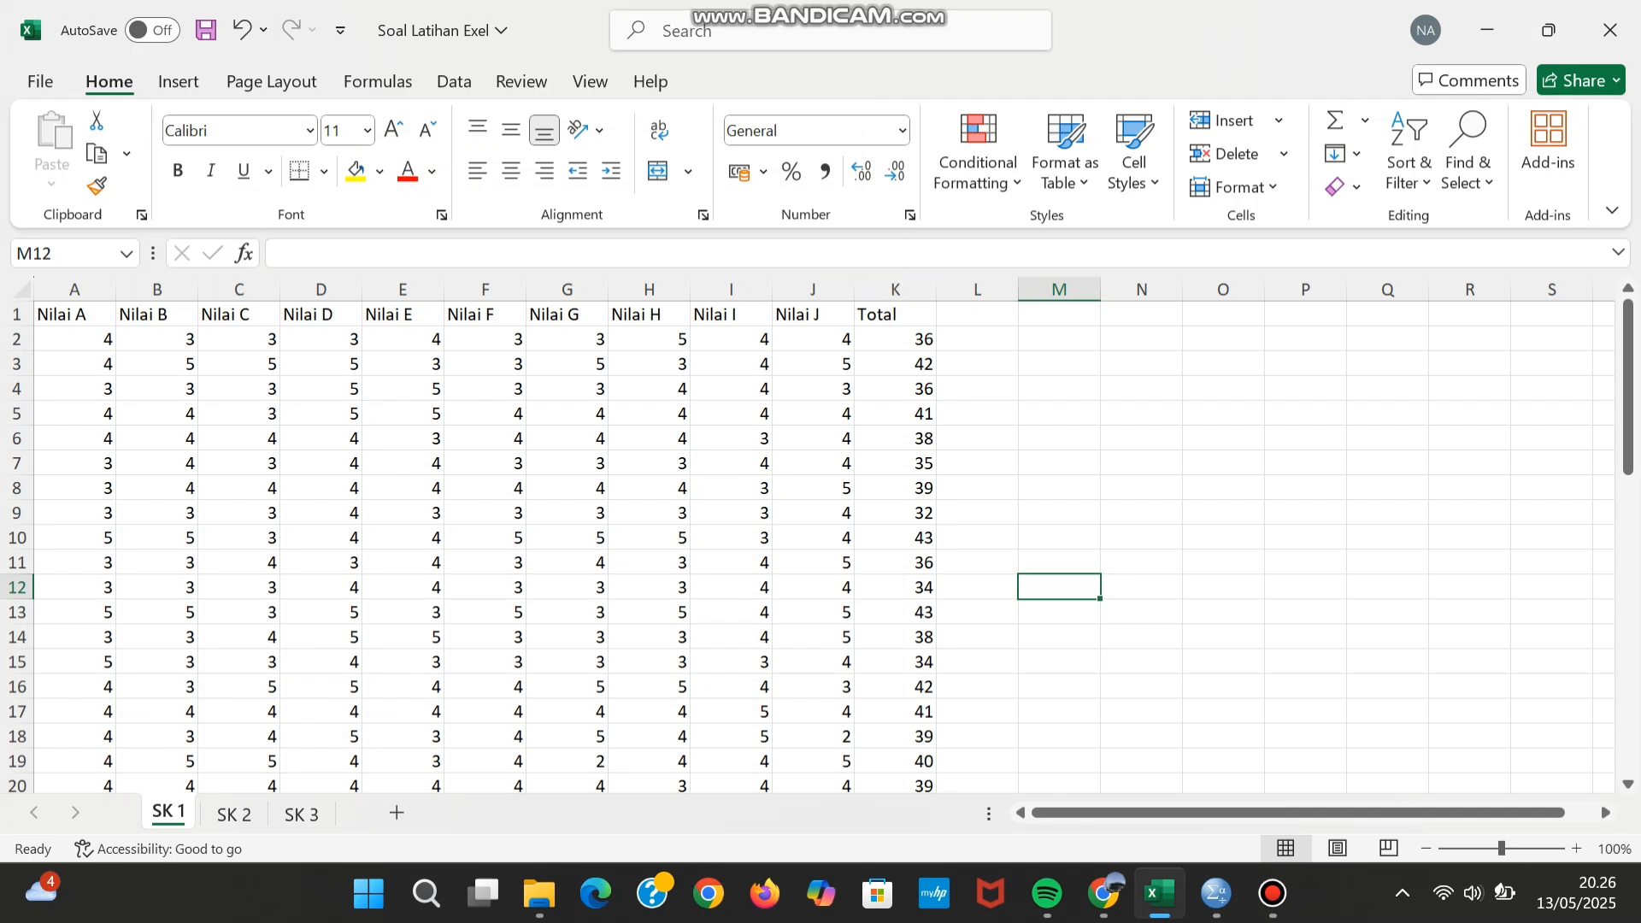
Step: Copy the score data in cells A2:K51 of the SK 1 sheet, leaving out the header row
{"action": "left_click", "coordinate": [1142, 513]}
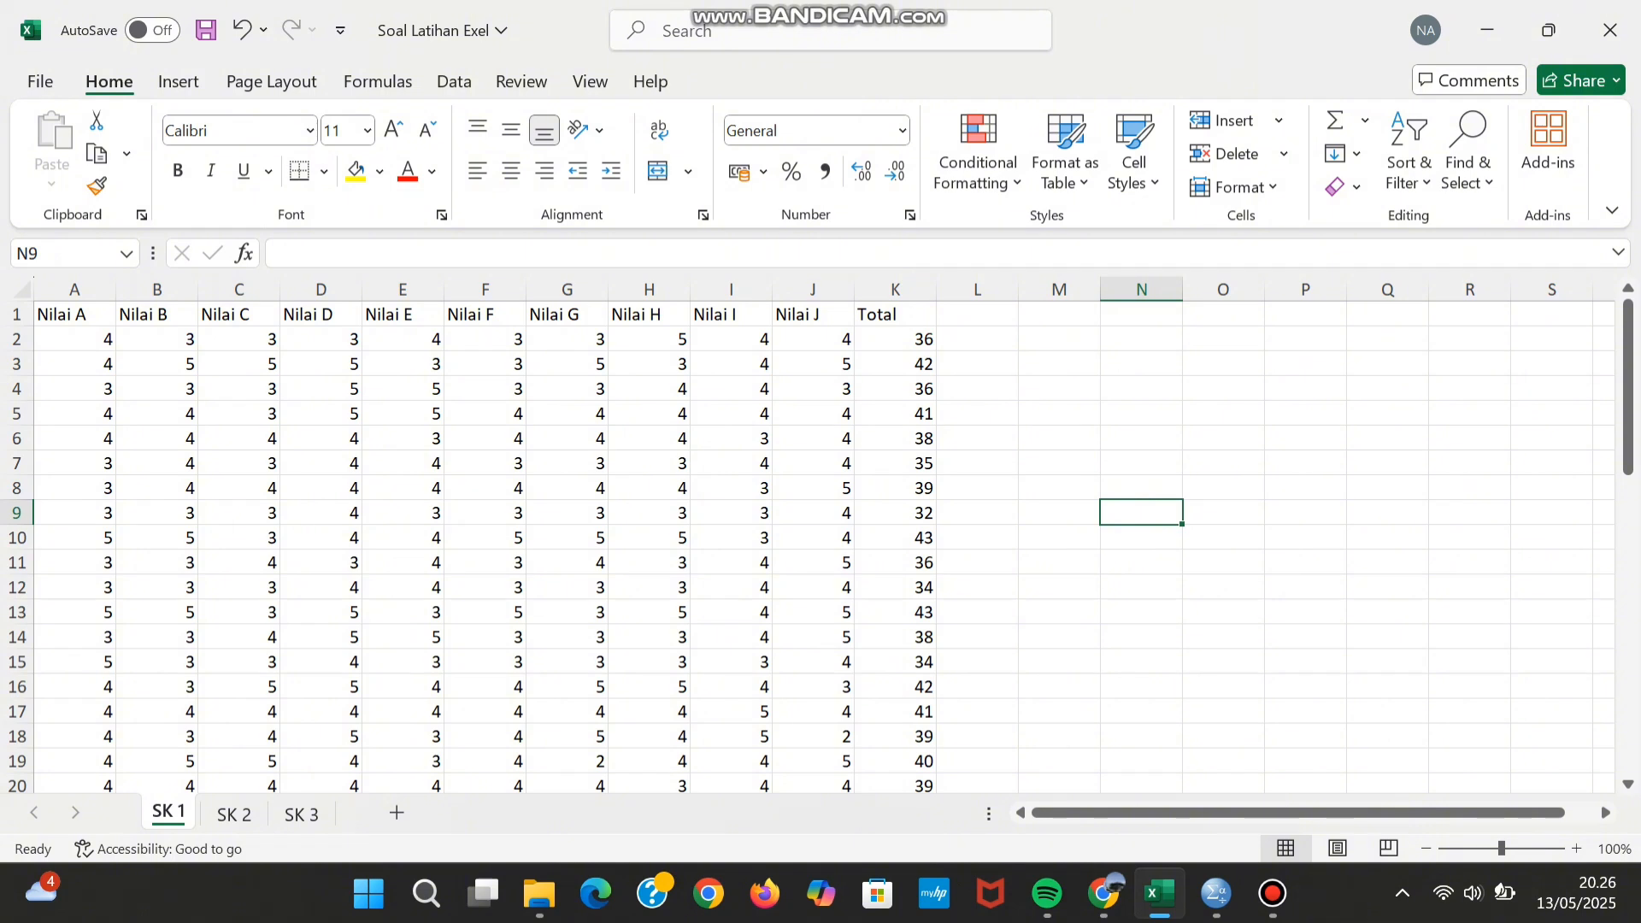
{"action": "left_click", "coordinate": [74, 339]}
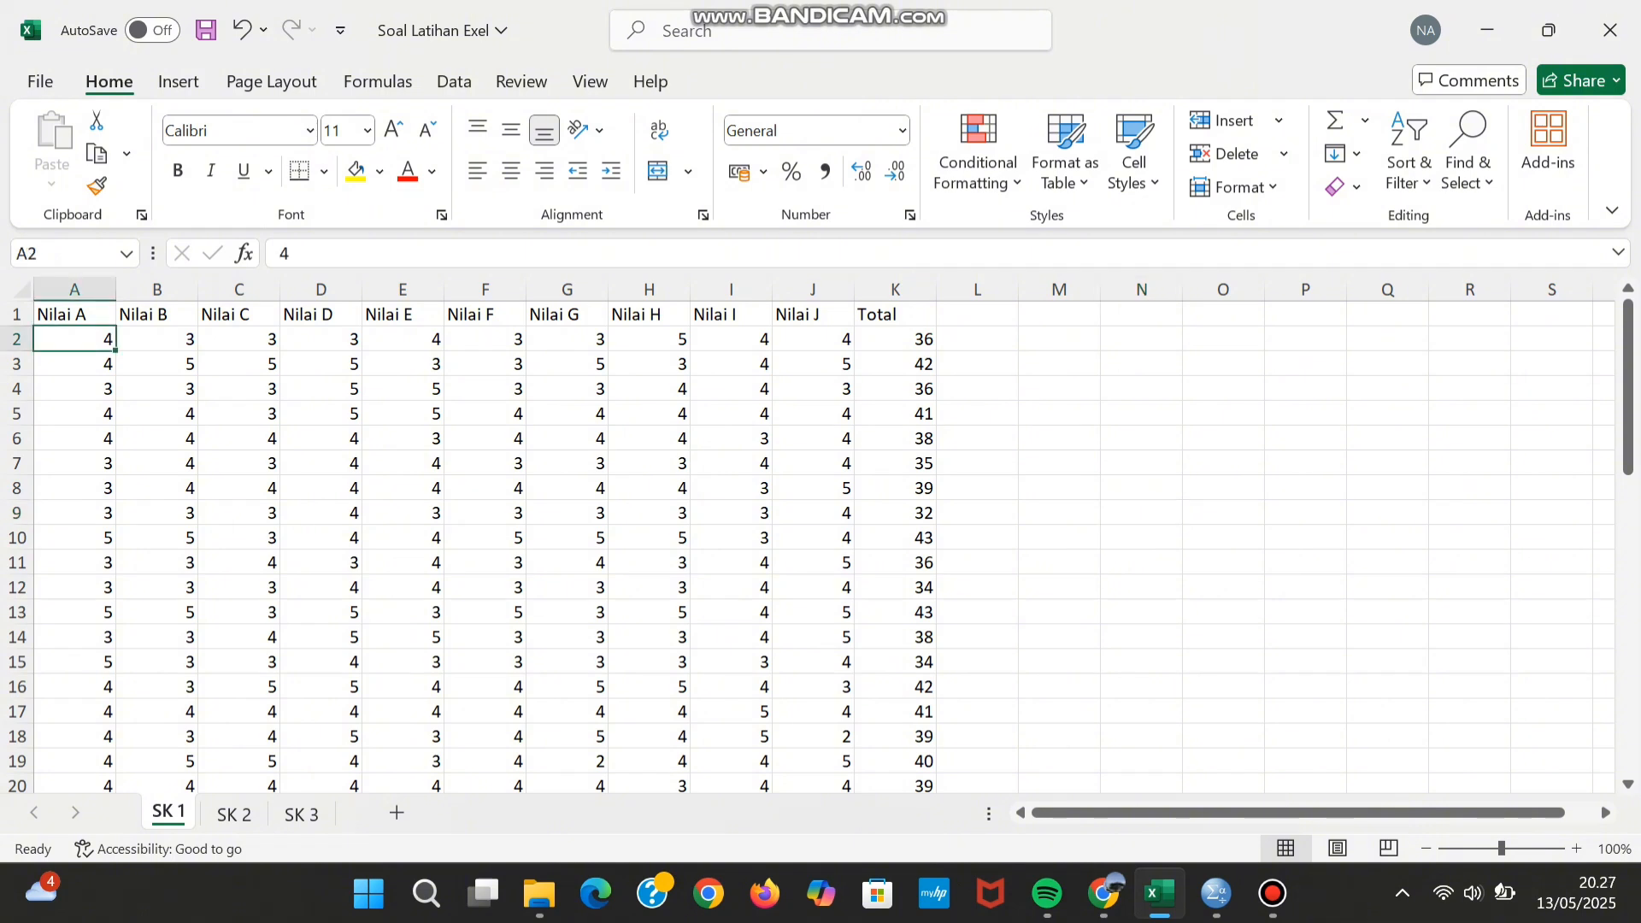
{"action": "left_click_drag", "start_coordinate": [86, 339], "coordinate": [933, 725]}
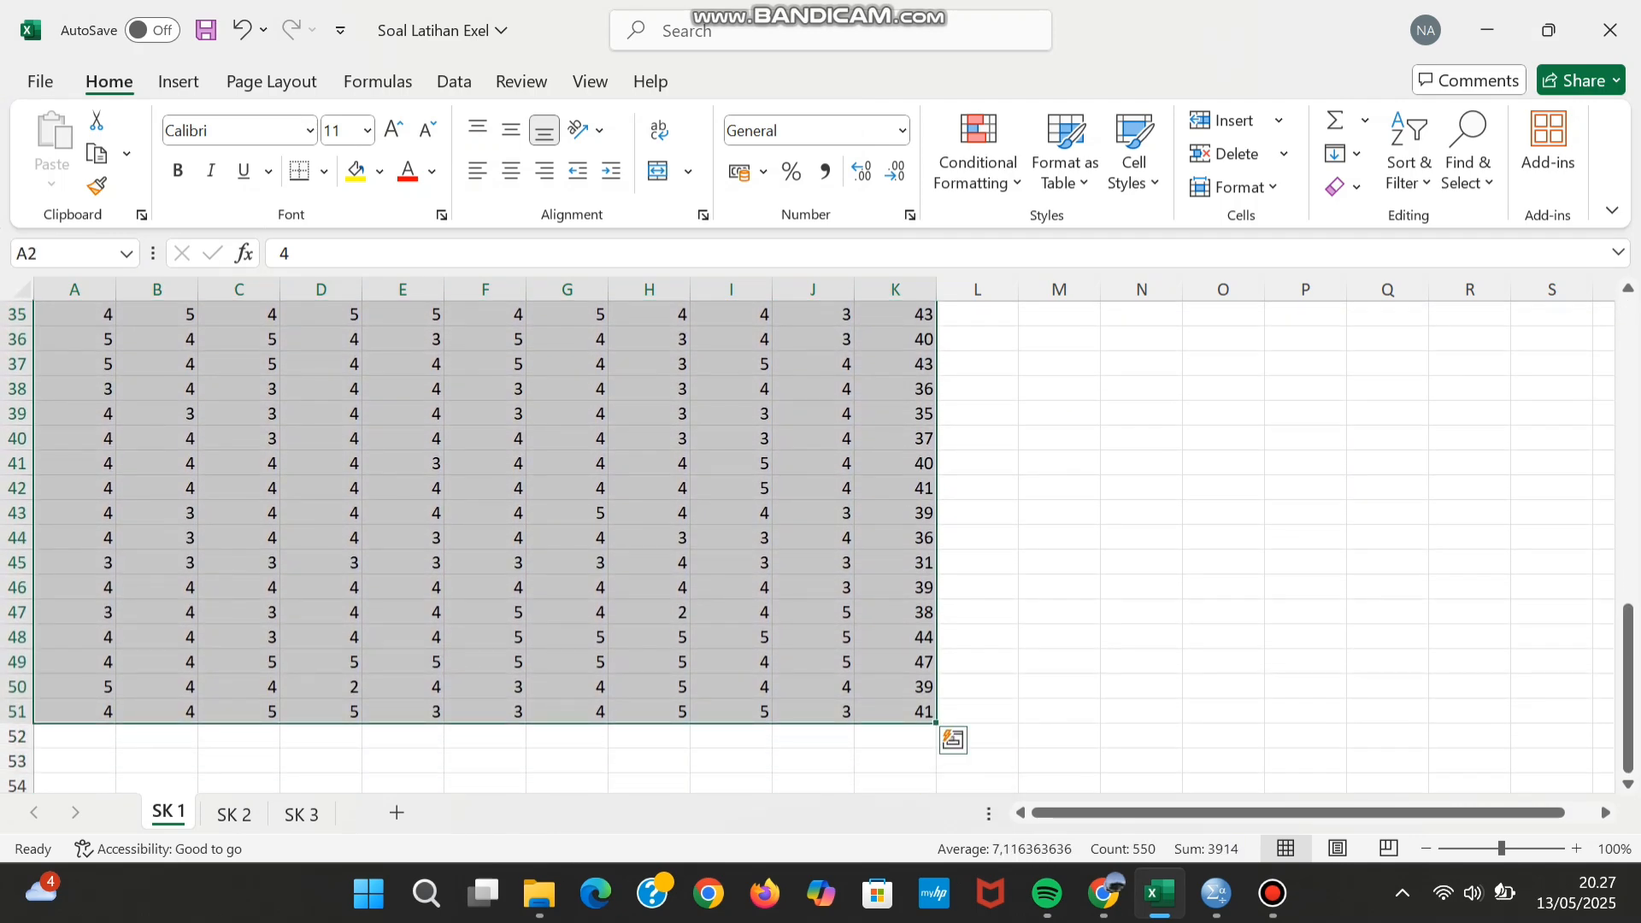
{"action": "key", "text": "ctrl+c"}
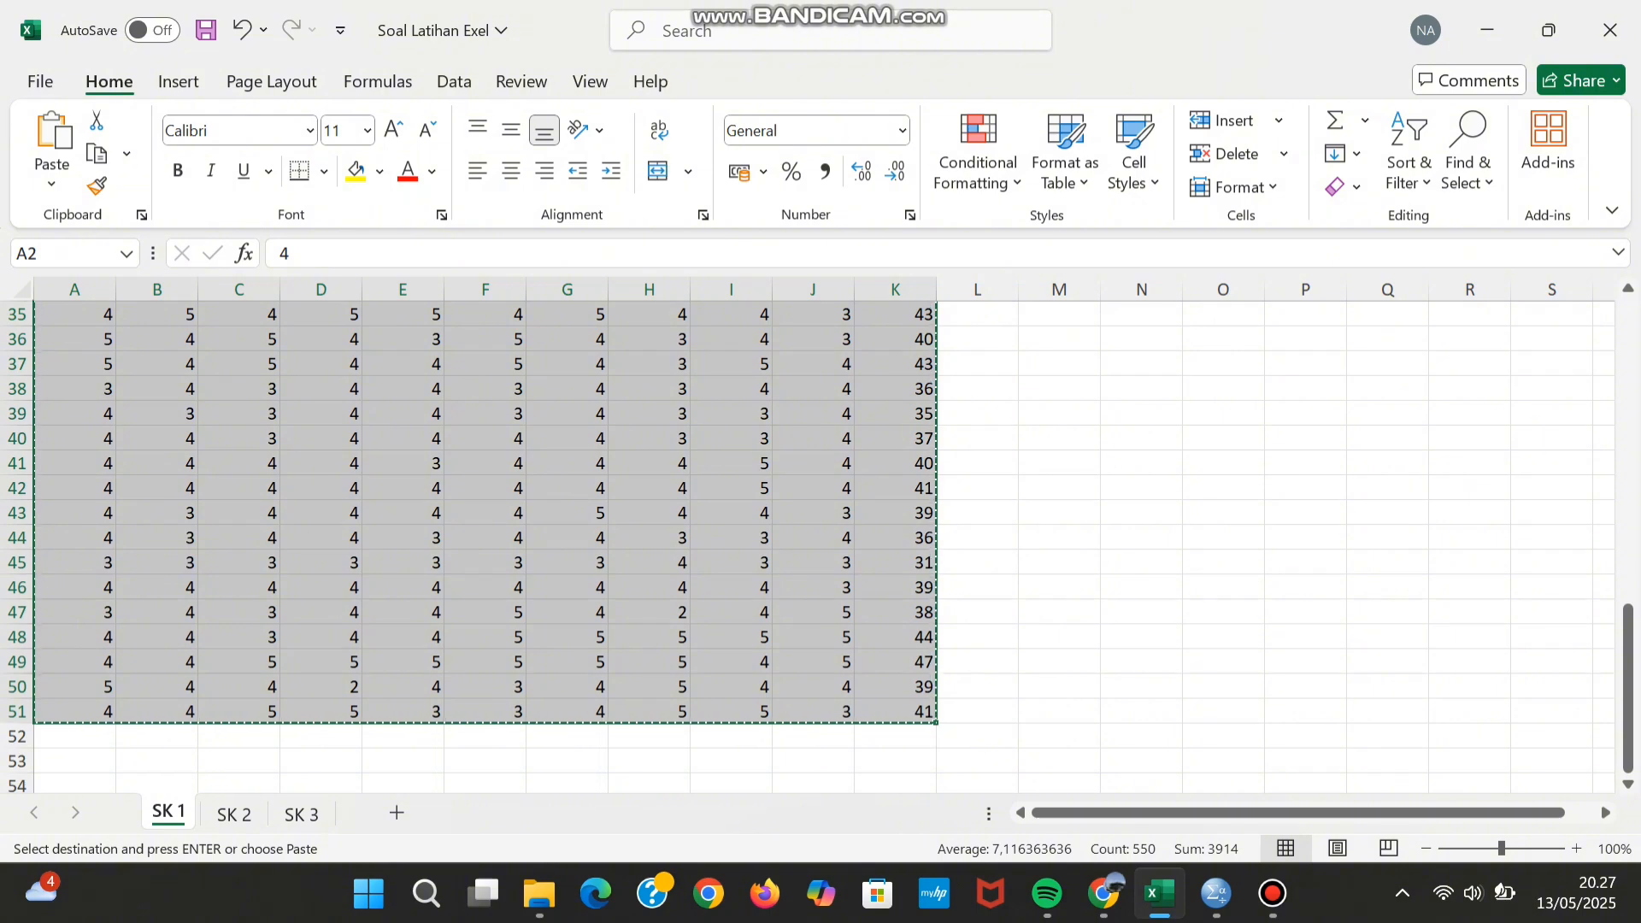
Step: Switch to the SPSS Statistics Data Editor and paste the copied scores starting at the first cell of the empty dataset
{"action": "mouse_move", "coordinate": [1216, 893]}
{"action": "left_click", "coordinate": [1079, 770]}
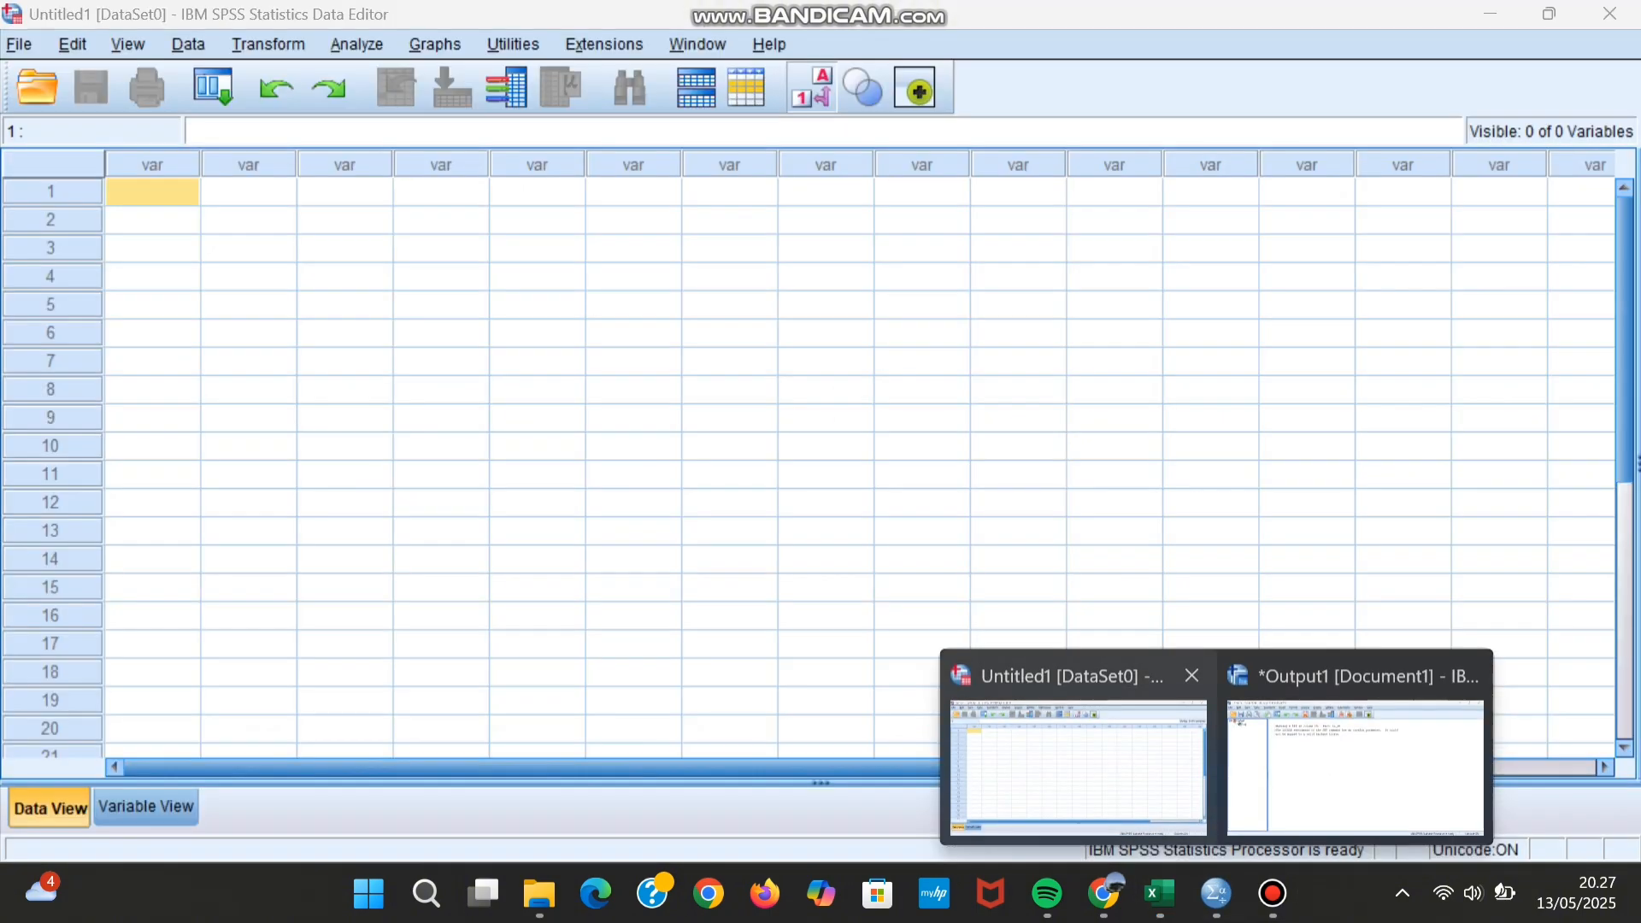
{"action": "left_click", "coordinate": [1079, 769]}
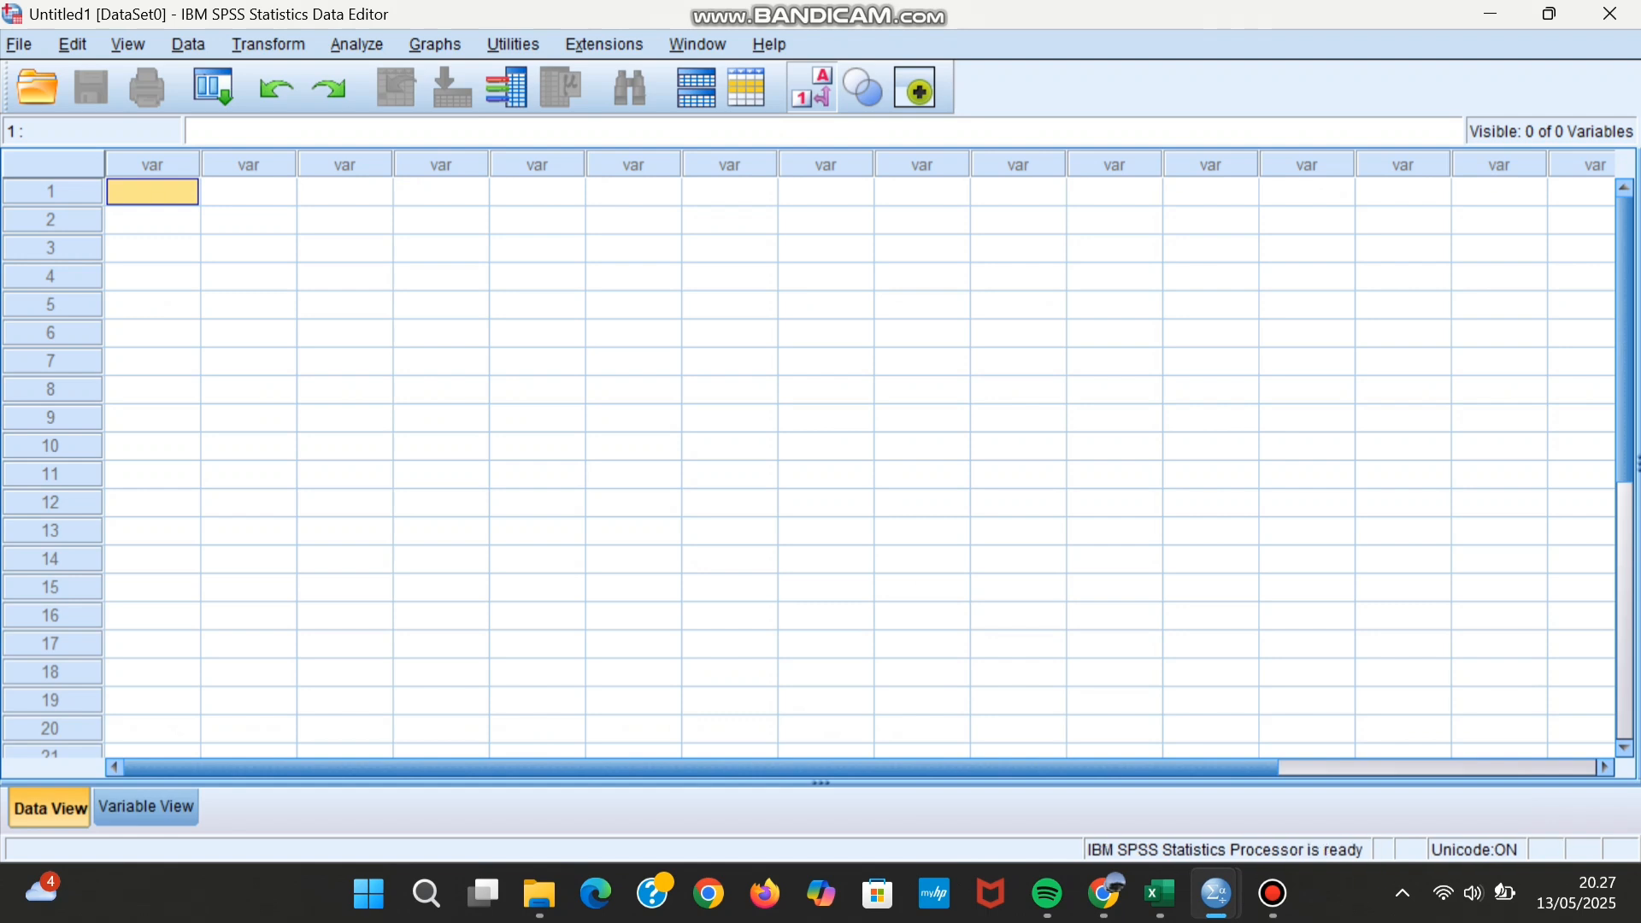
{"action": "key", "text": "ctrl+v"}
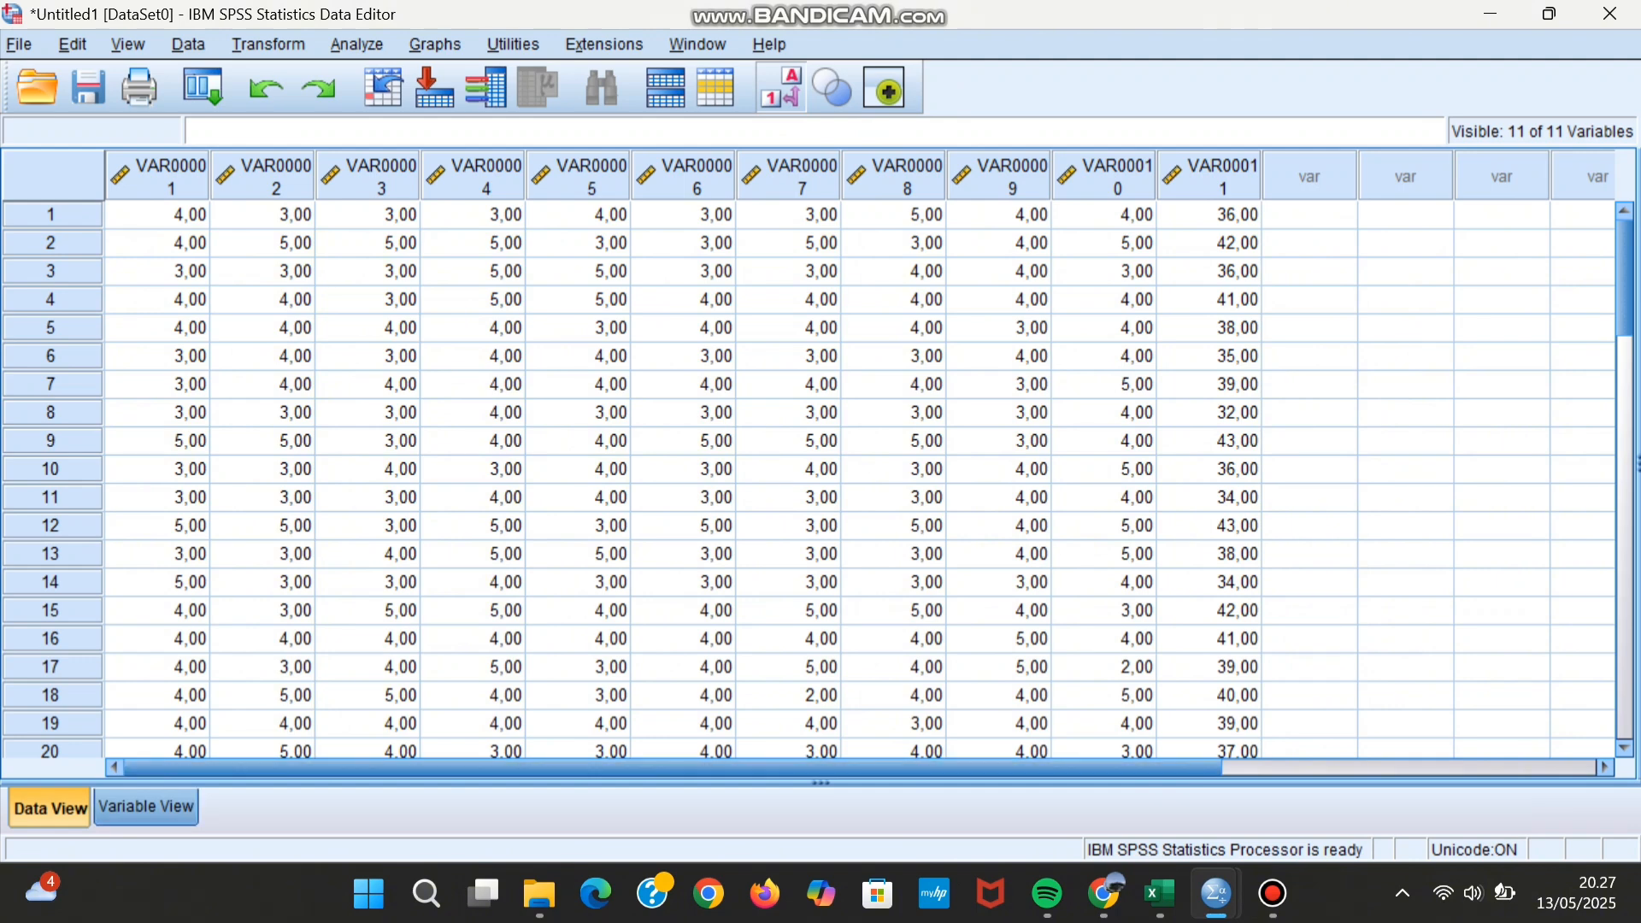
Step: Rename the first variable of the dataset as Nilai_A
{"action": "left_click", "coordinate": [146, 807]}
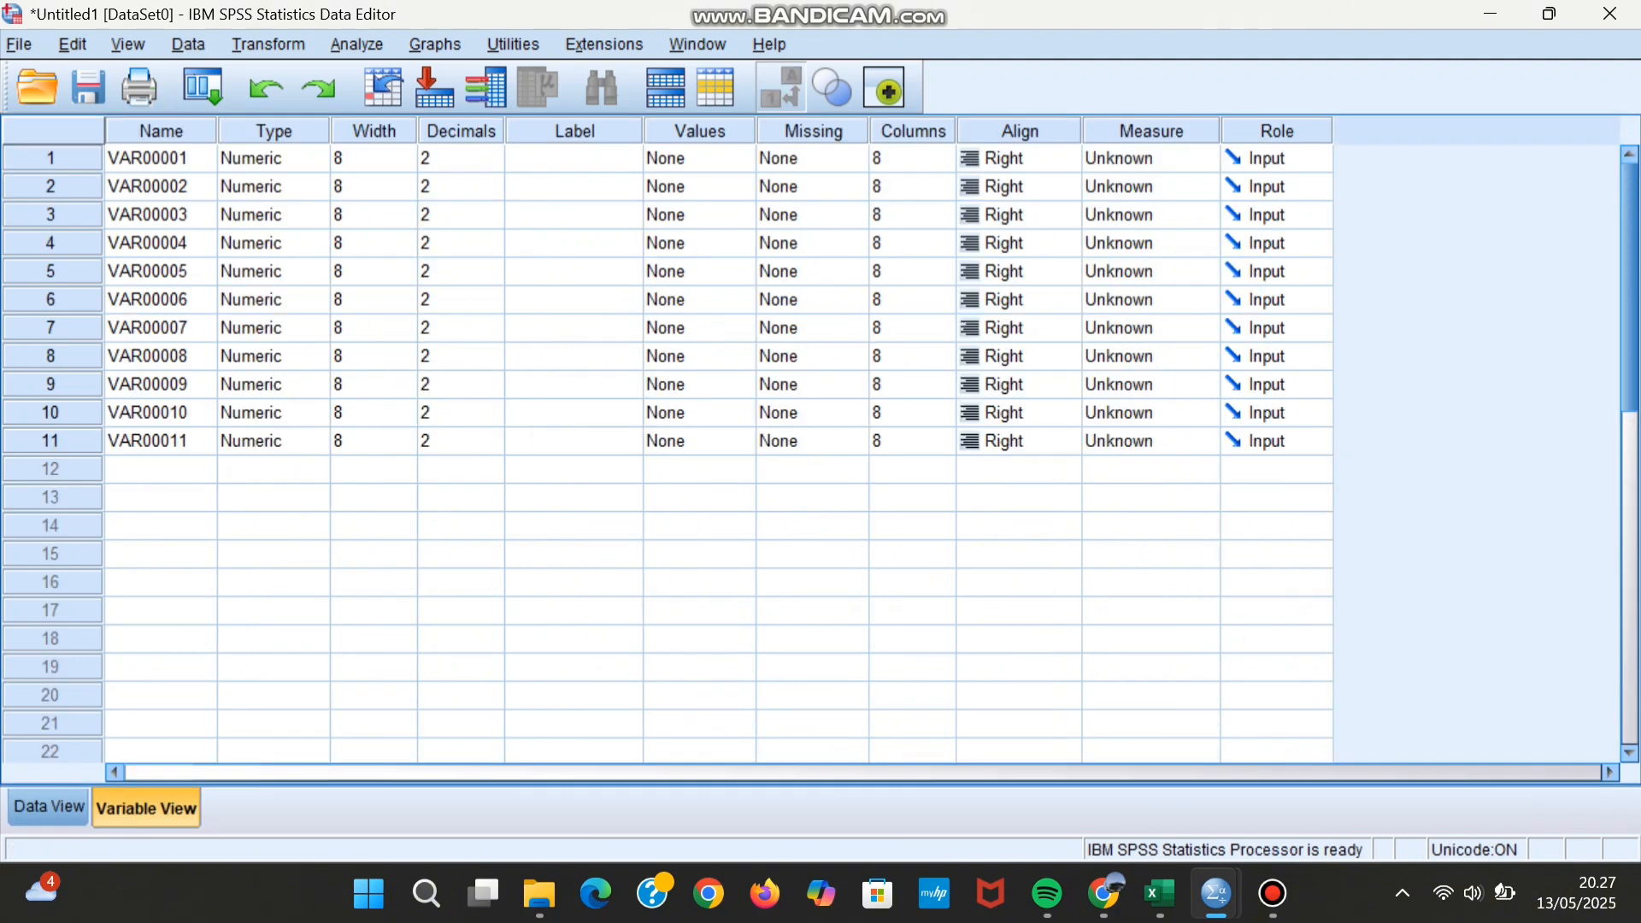
{"action": "left_click", "coordinate": [160, 158]}
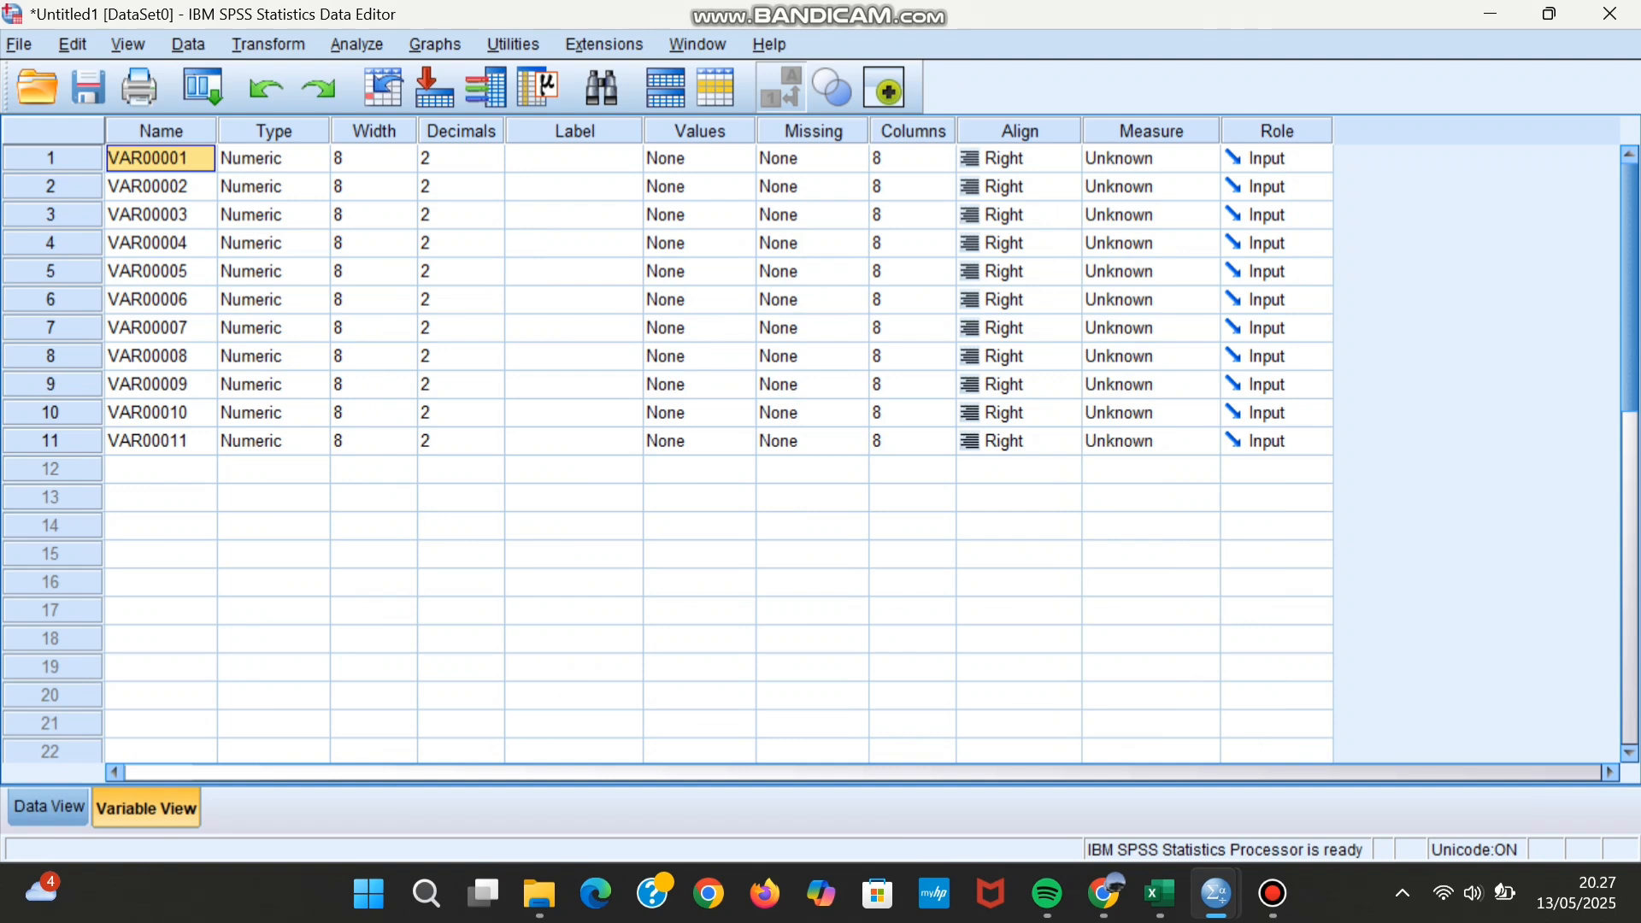
{"action": "type", "text": "Ni"}
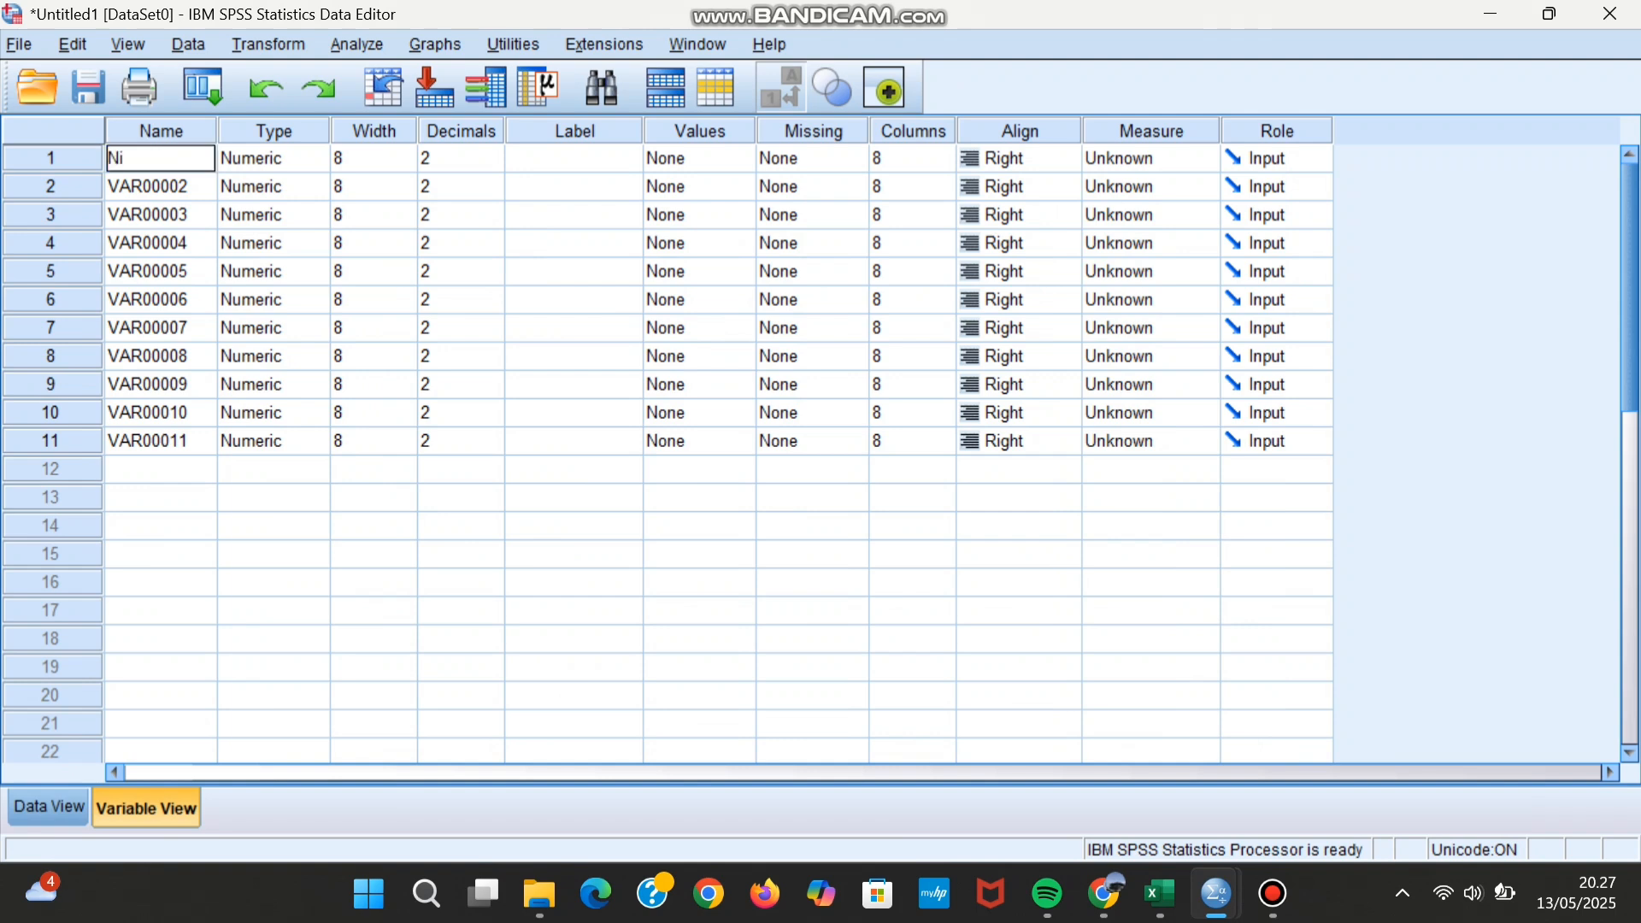
{"action": "type", "text": "lai_A"}
{"action": "key", "text": "Tab"}
{"action": "key", "text": "Down"}
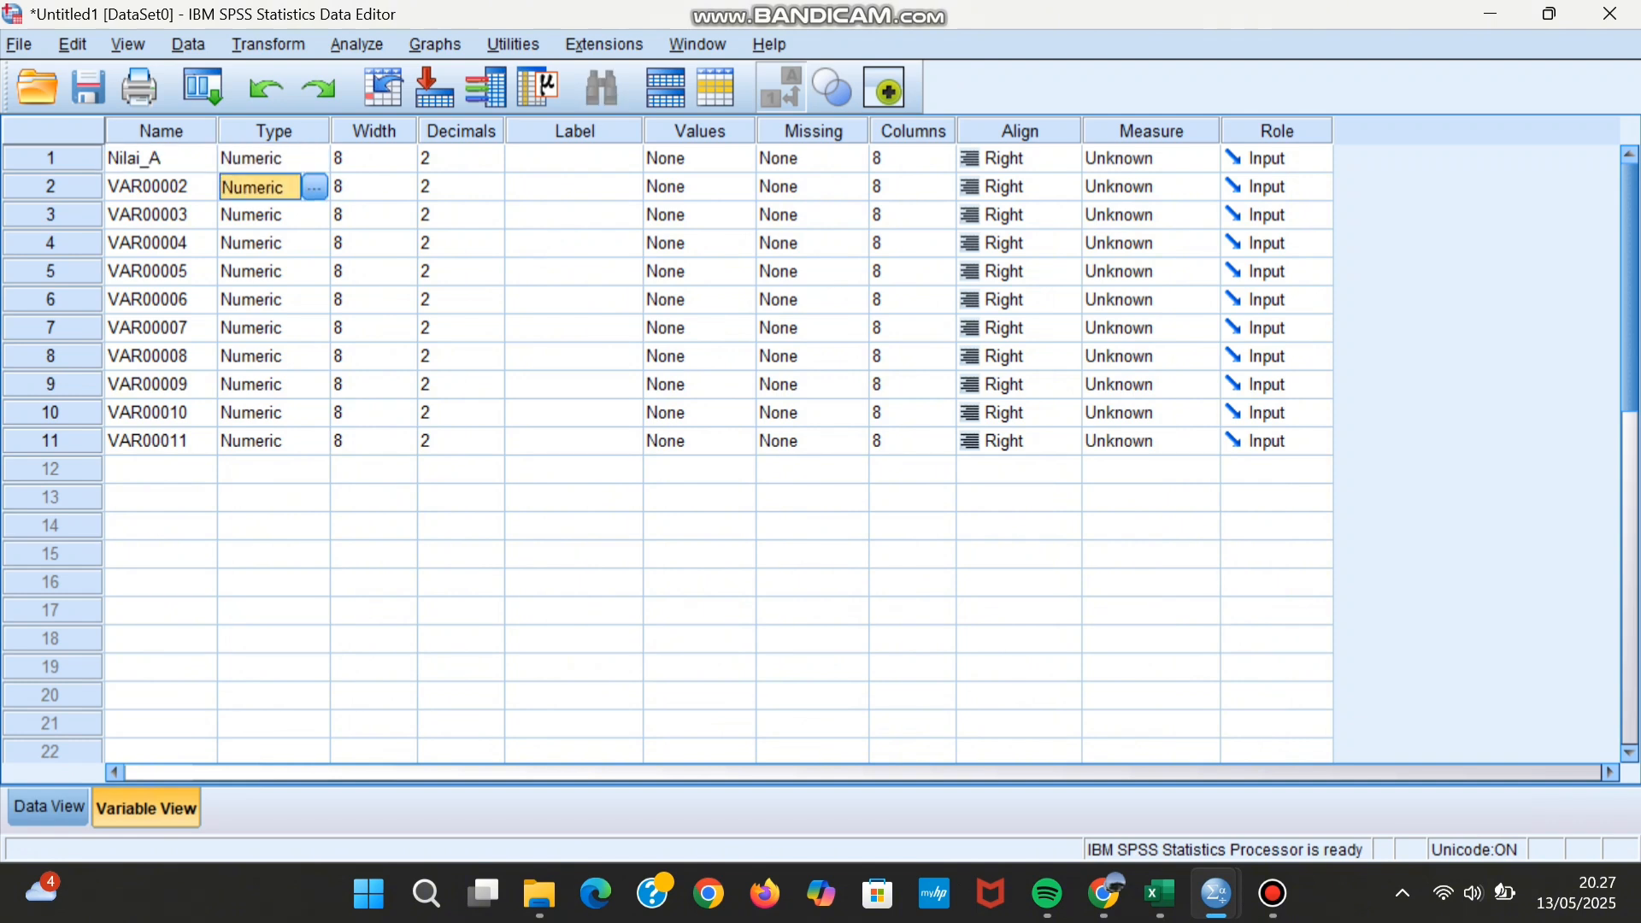
Step: Rename the second to tenth variables Nilai_B through Nilai_J in order, and the eleventh variable Total
{"action": "key", "text": "Left"}
{"action": "type", "text": "Nila"}
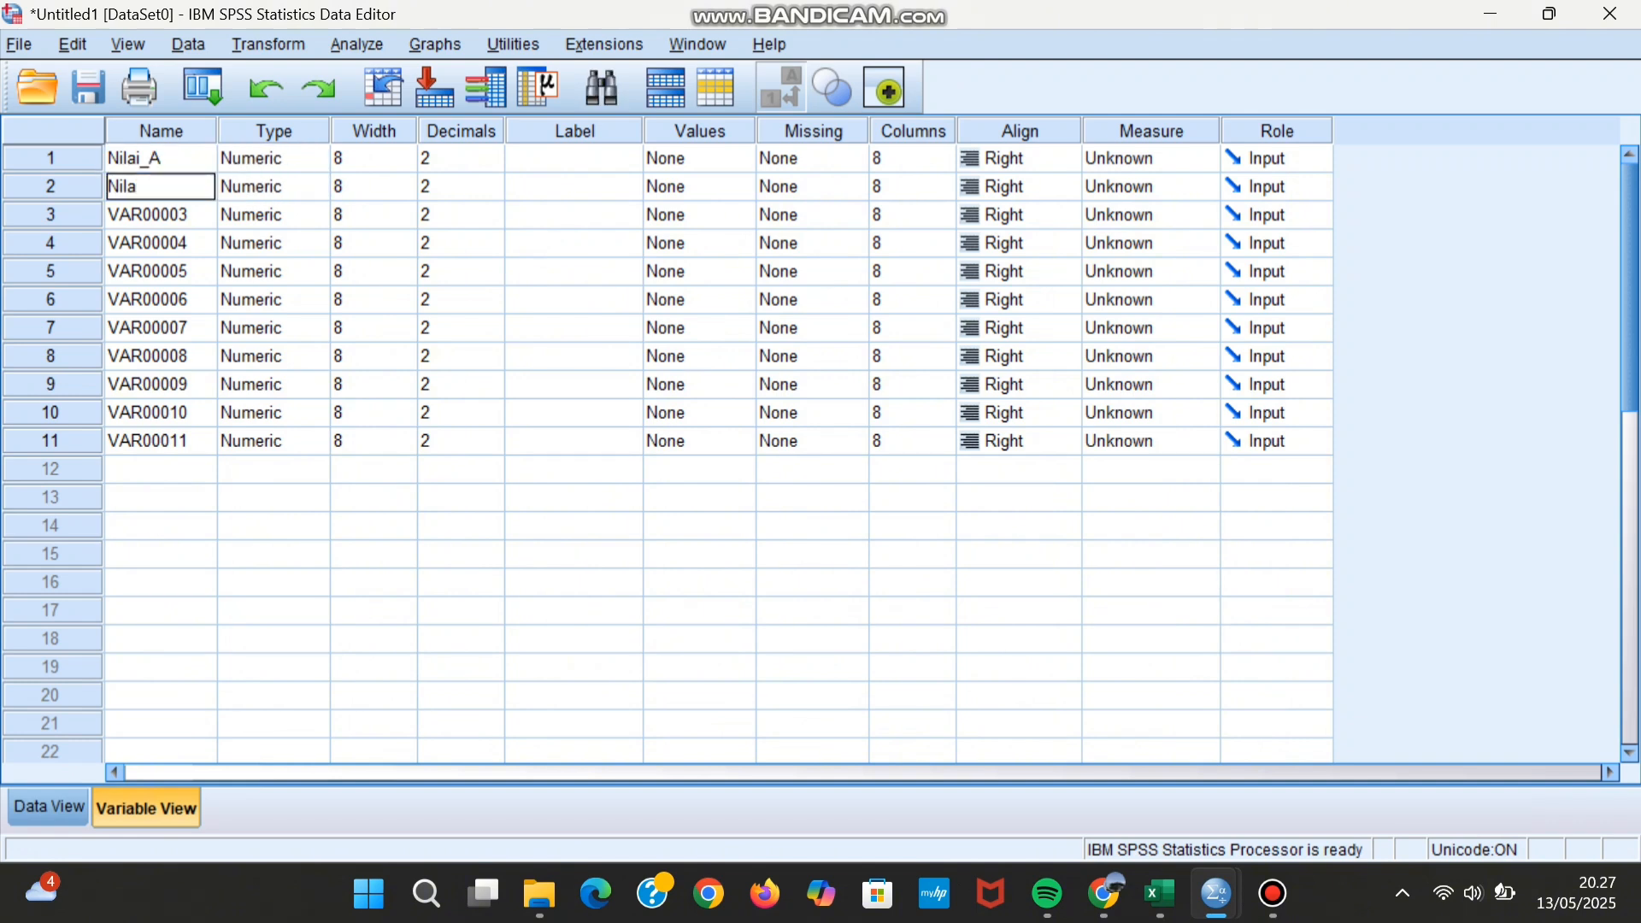
{"action": "type", "text": "i_B"}
{"action": "key", "text": "Return"}
{"action": "type", "text": "Nilai"}
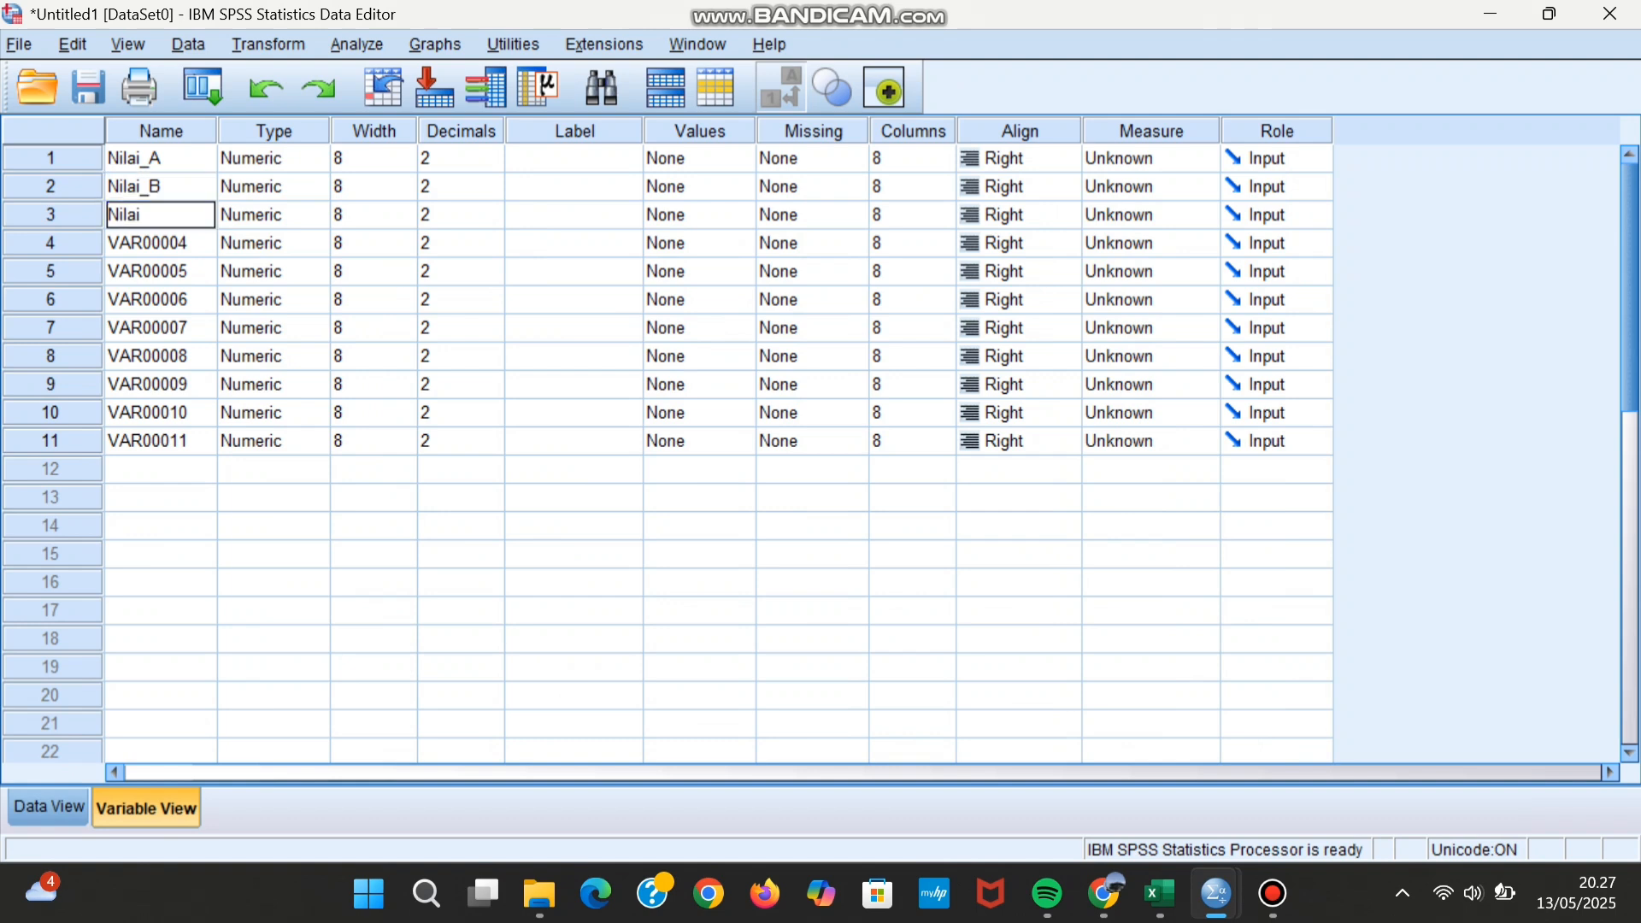
{"action": "type", "text": "_C"}
{"action": "key", "text": "Return"}
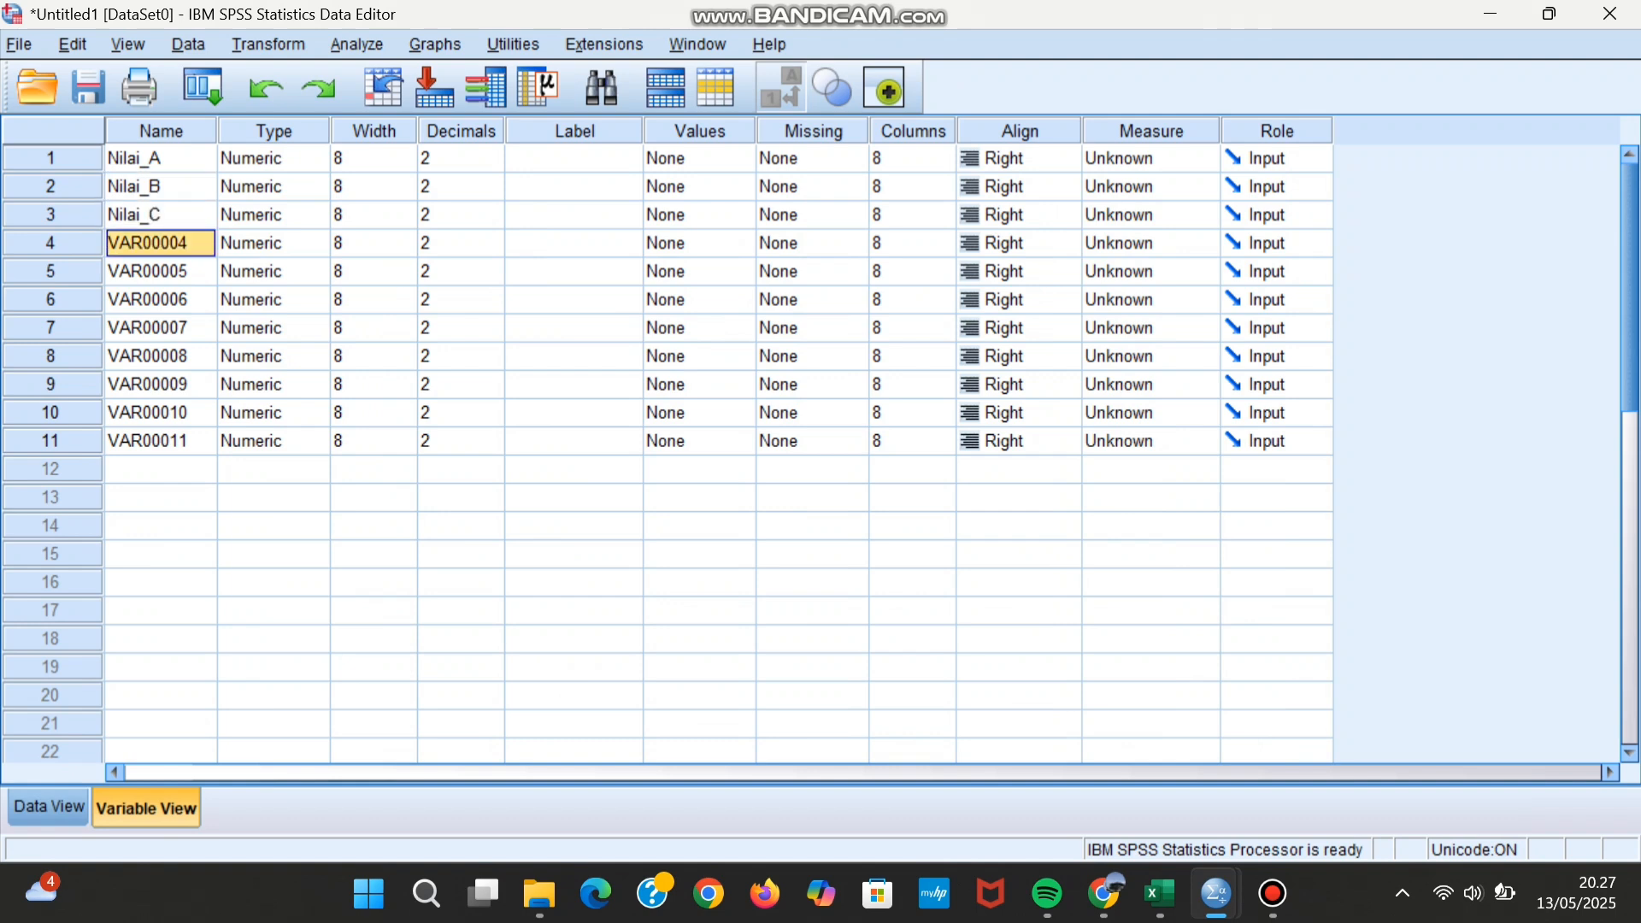
{"action": "type", "text": "Nilai_D"}
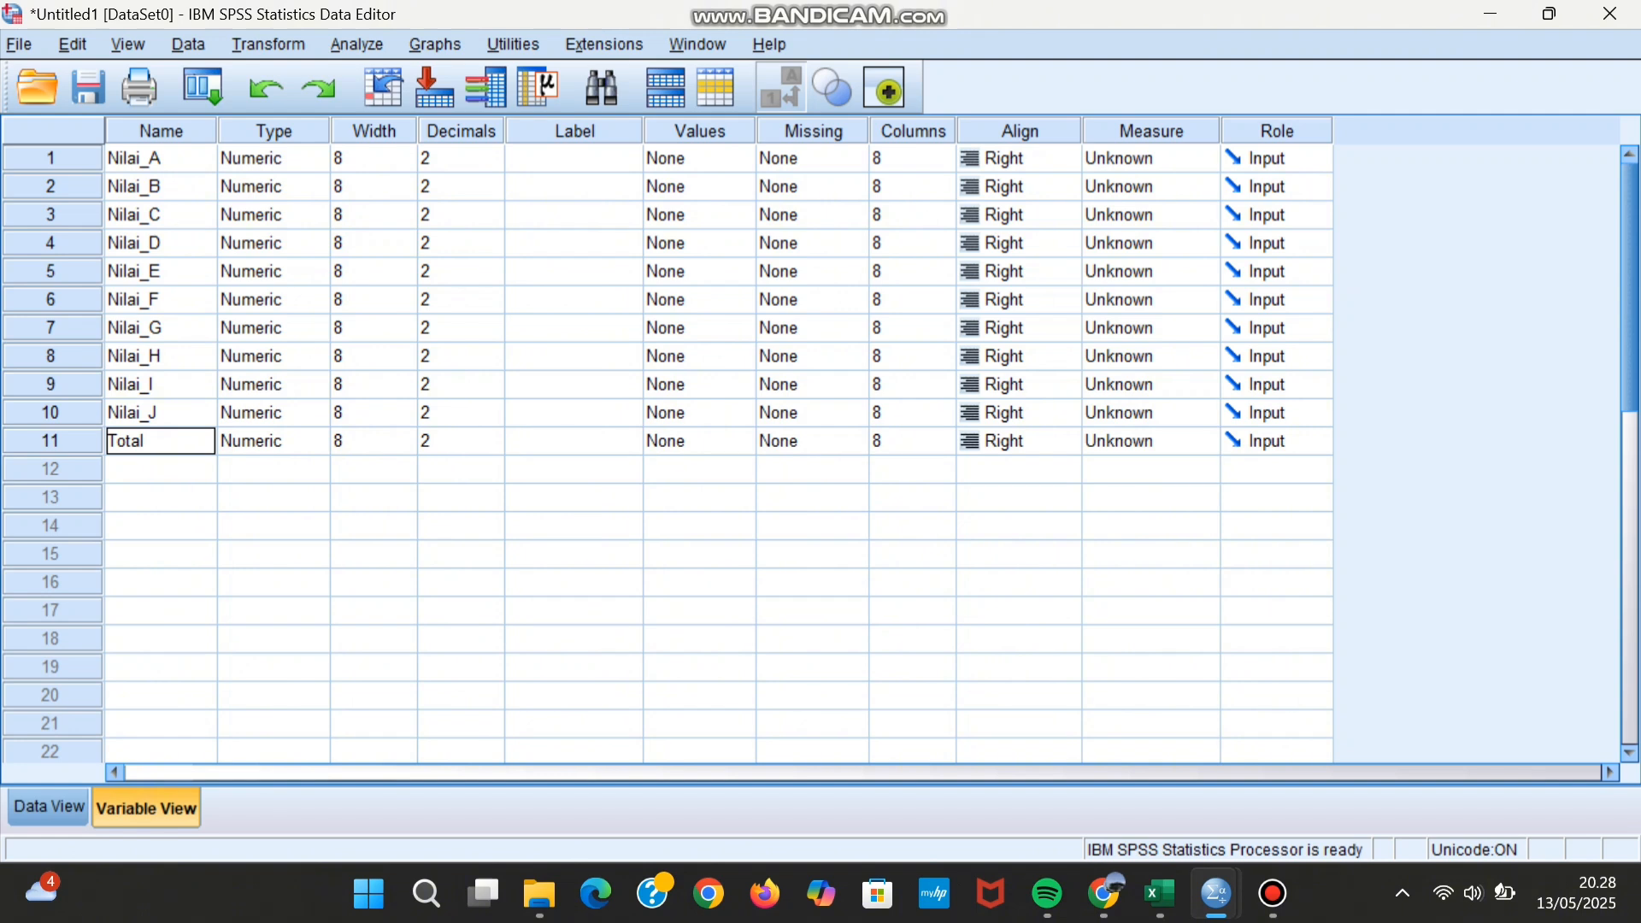
{"action": "left_click", "coordinate": [161, 611]}
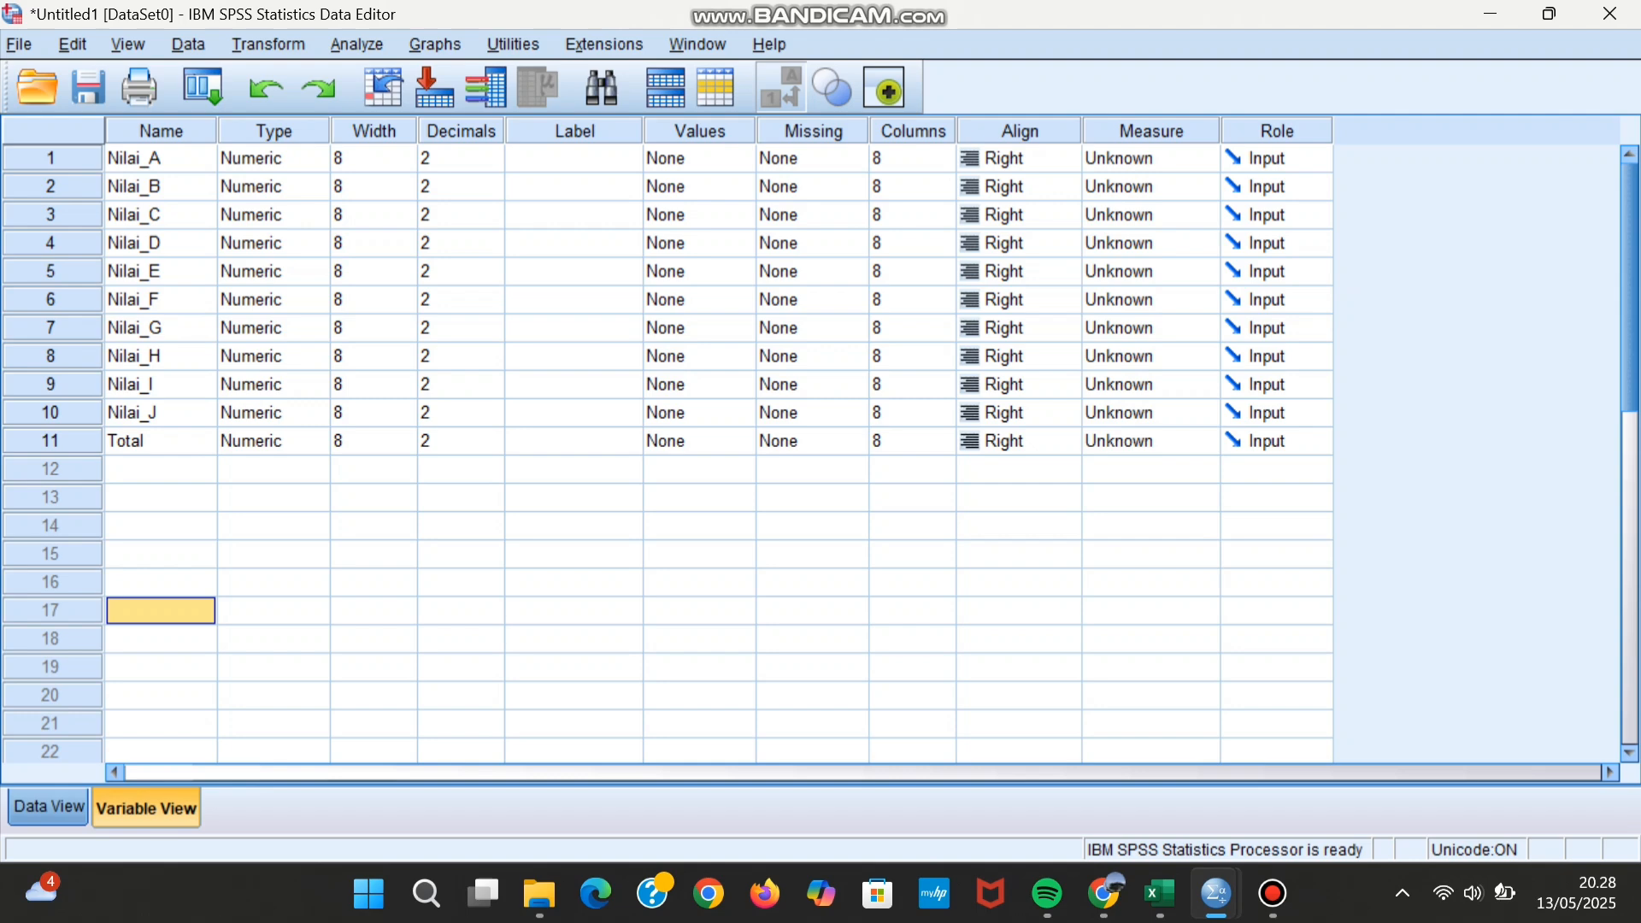
Step: Run a bivariate correlation on all variables, Nilai_A to Nilai_J and Total, with Pearson coefficients, two-tailed significance and significant correlations flagged
{"action": "left_click", "coordinate": [48, 808]}
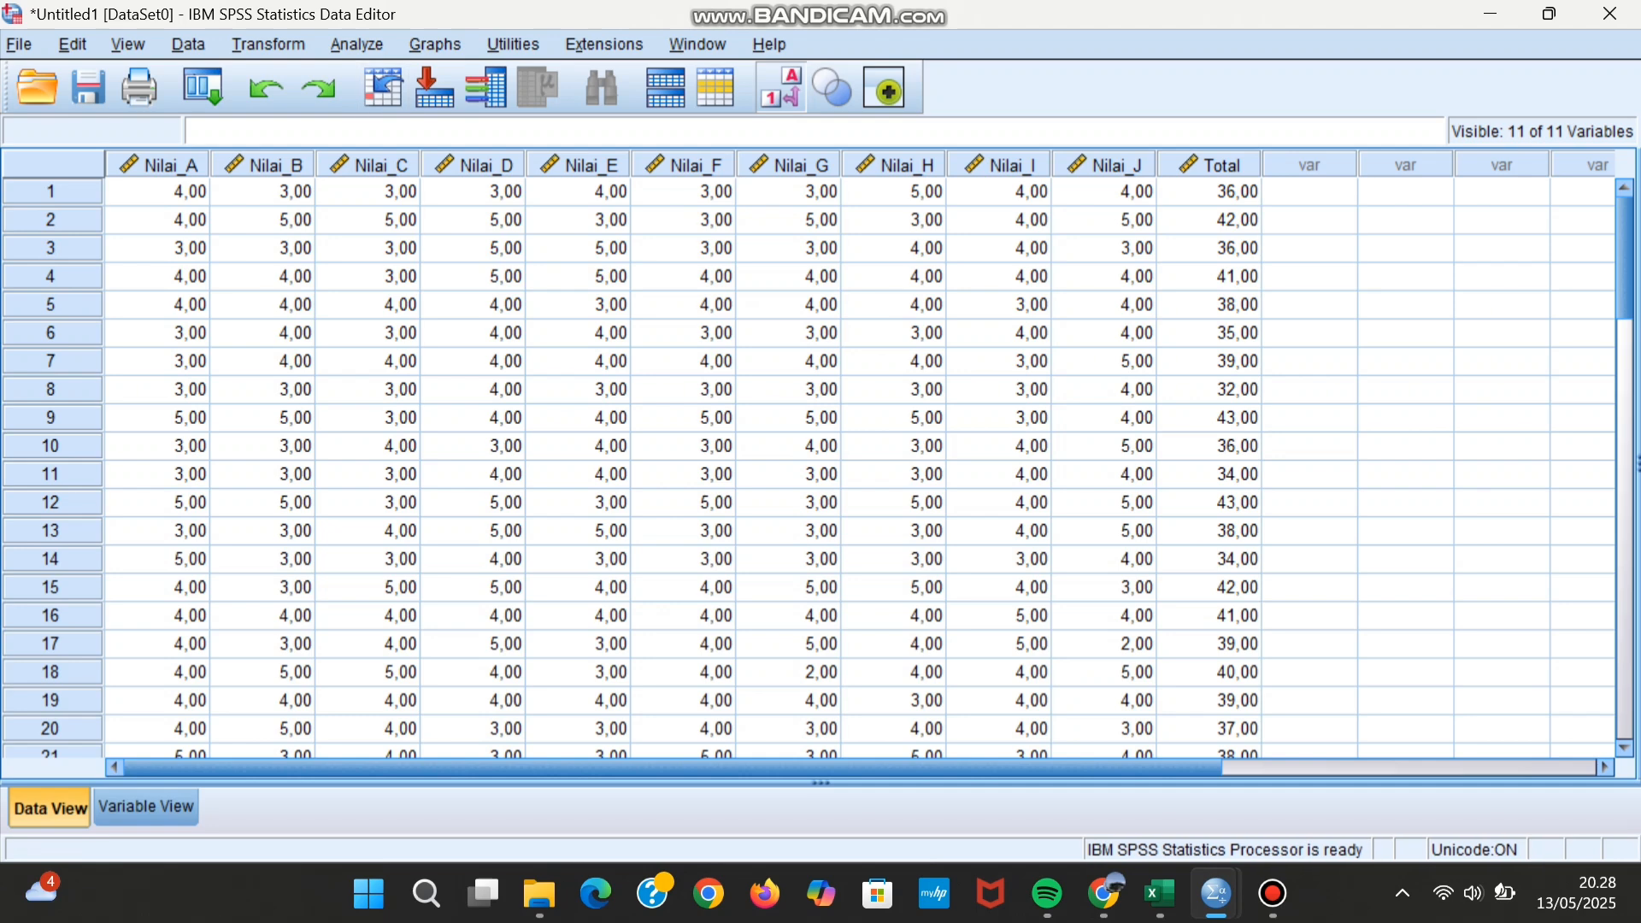
{"action": "key", "text": "alt+a"}
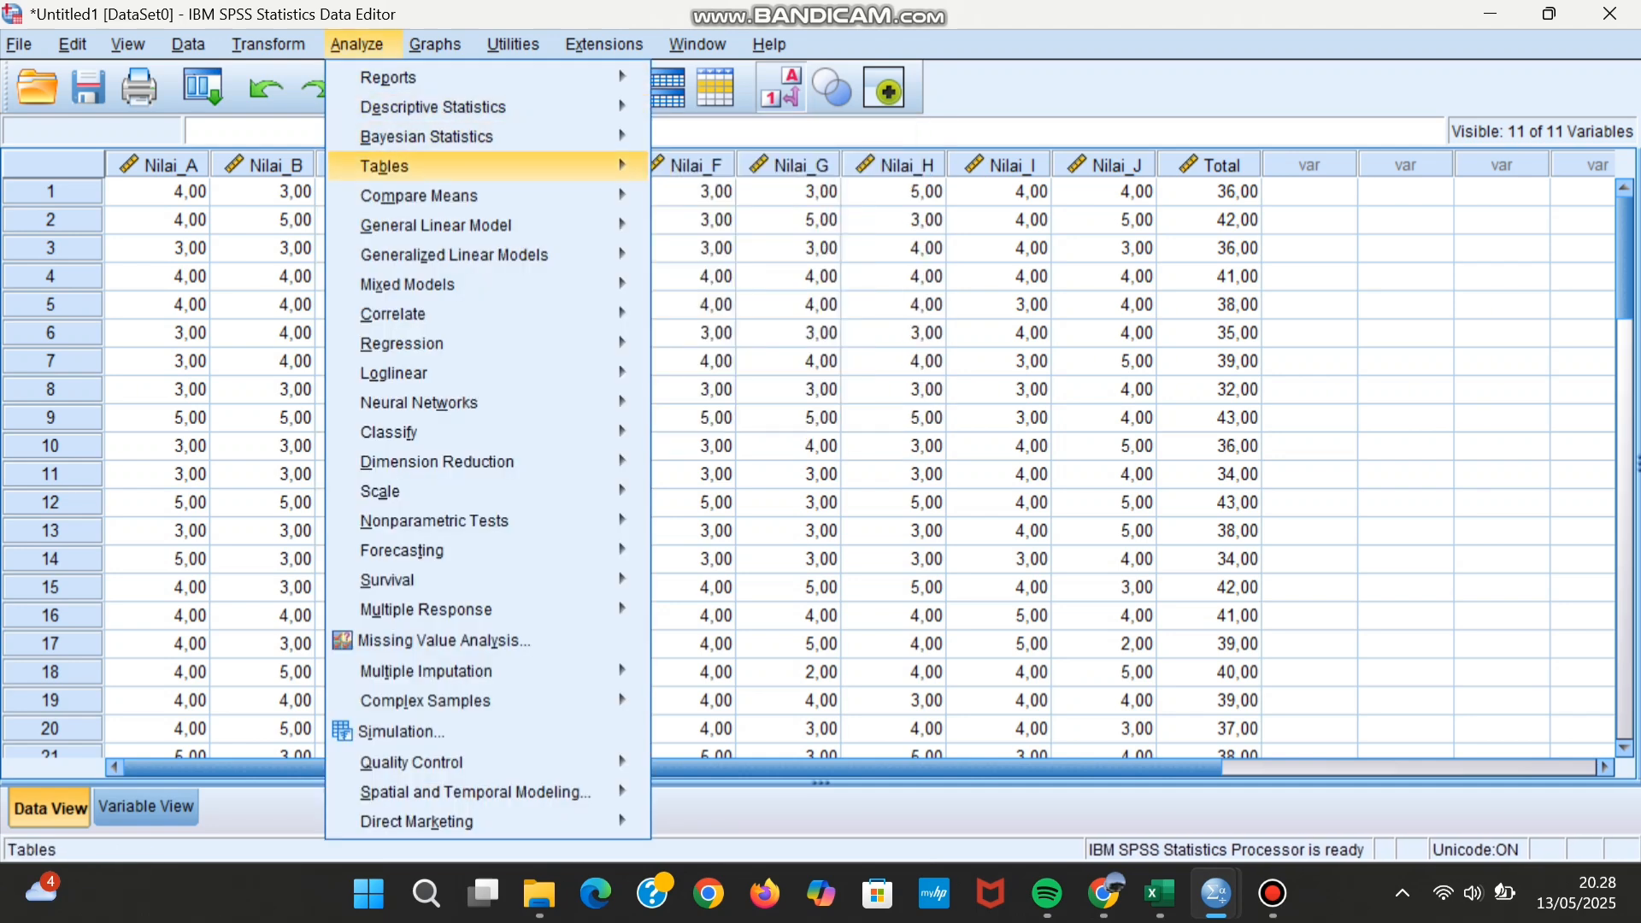
{"action": "mouse_move", "coordinate": [394, 315]}
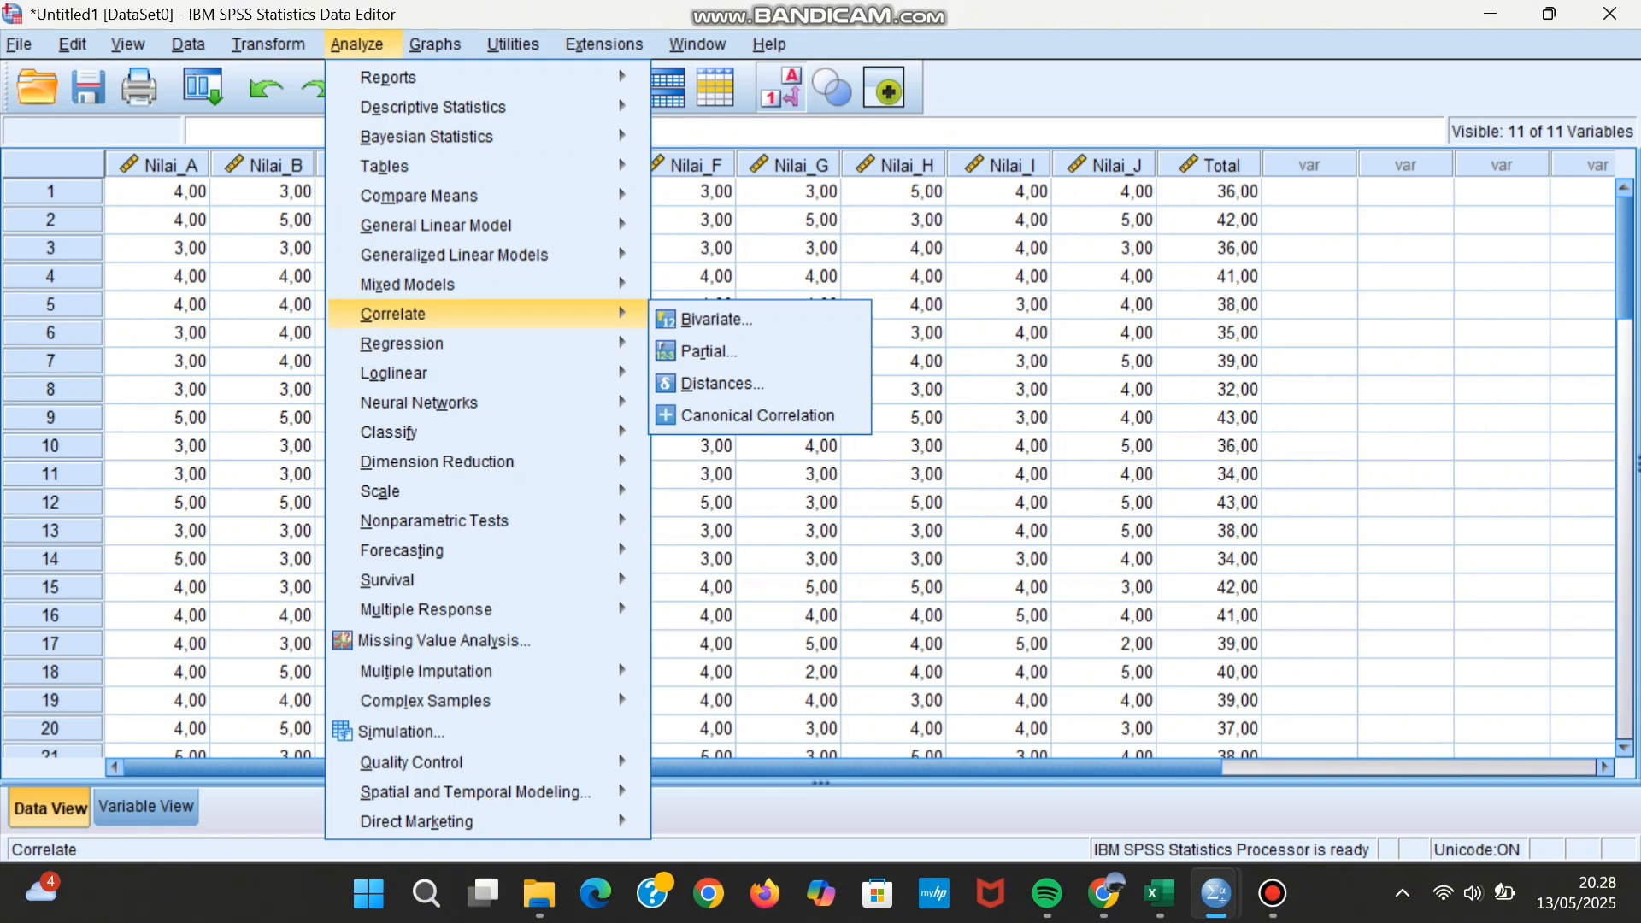
{"action": "key", "text": "Right"}
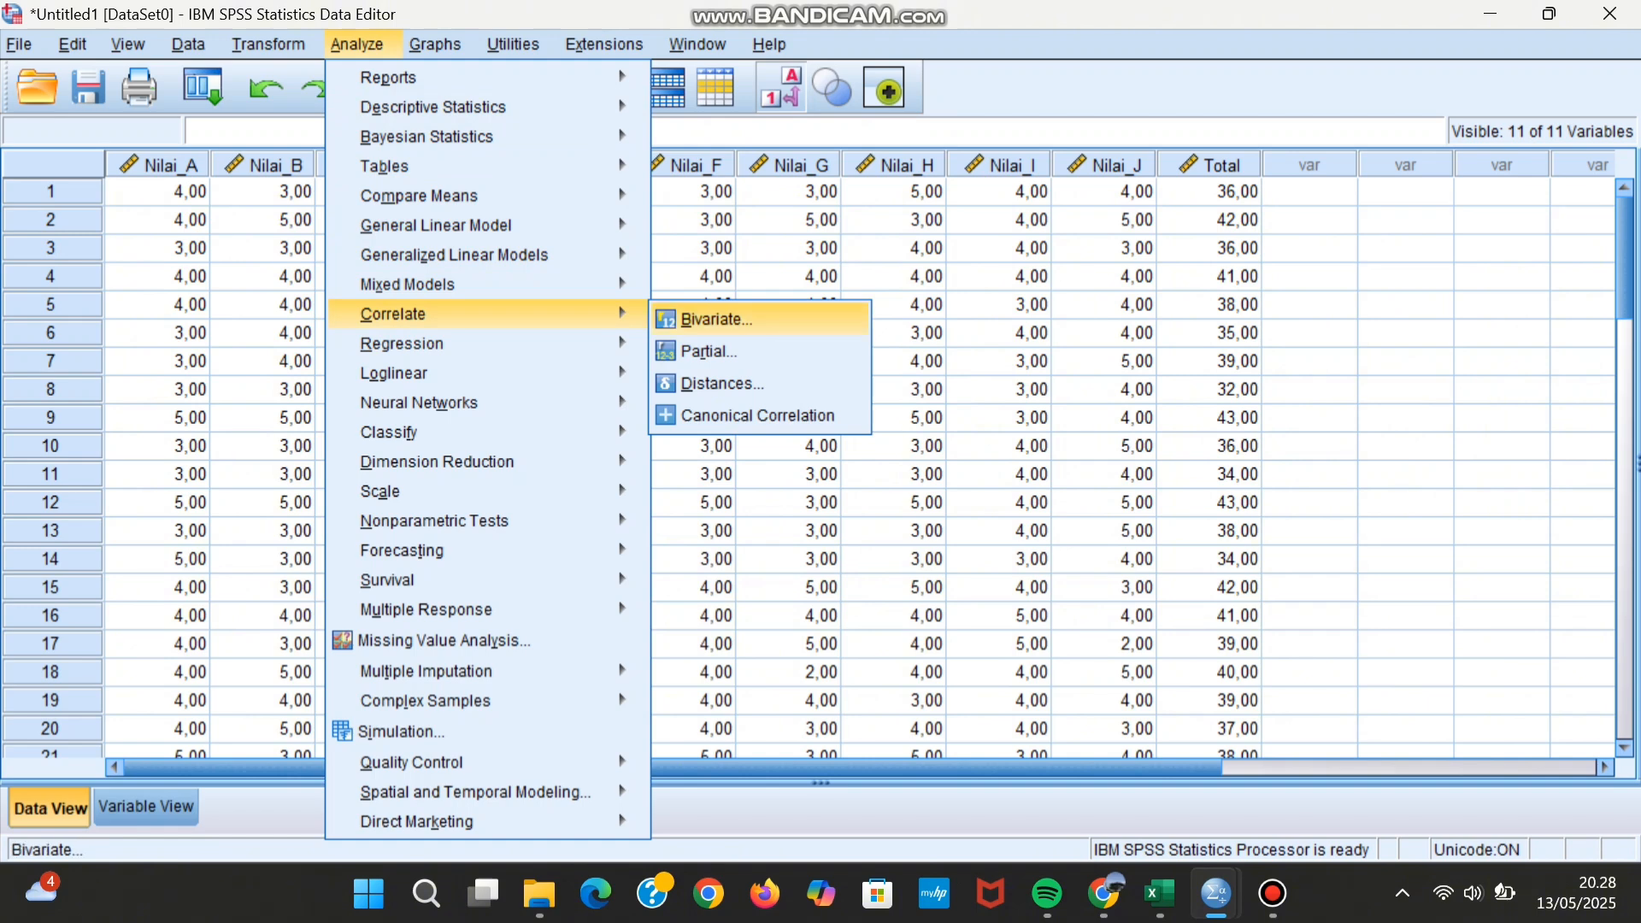
{"action": "key", "text": "Return"}
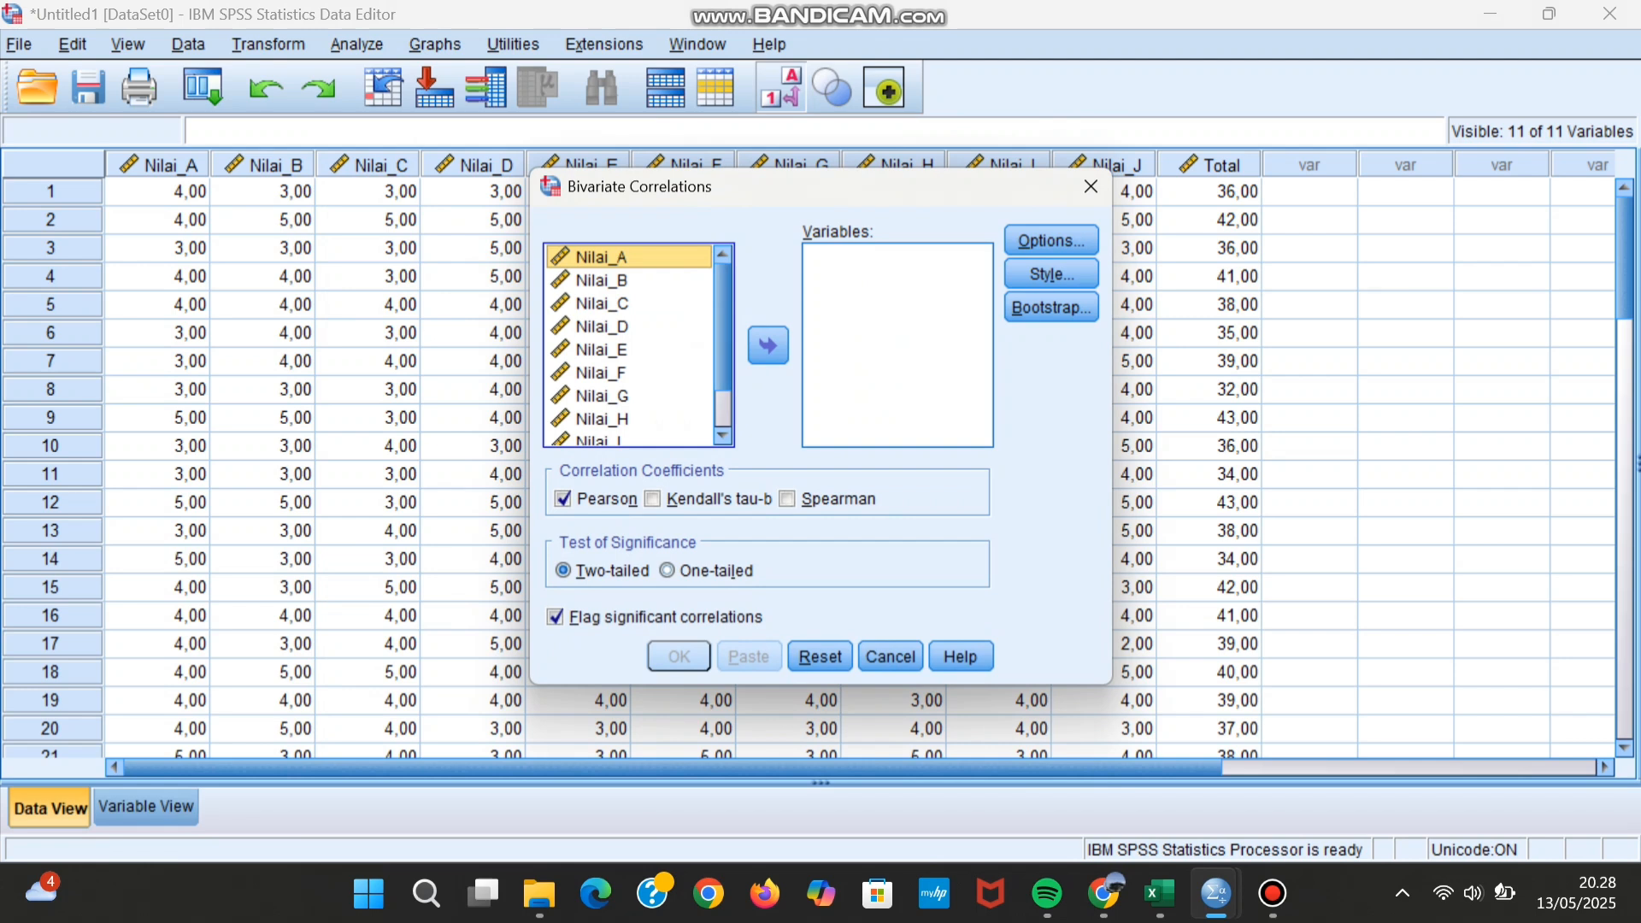
{"action": "left_click_drag", "start_coordinate": [723, 327], "coordinate": [723, 332]}
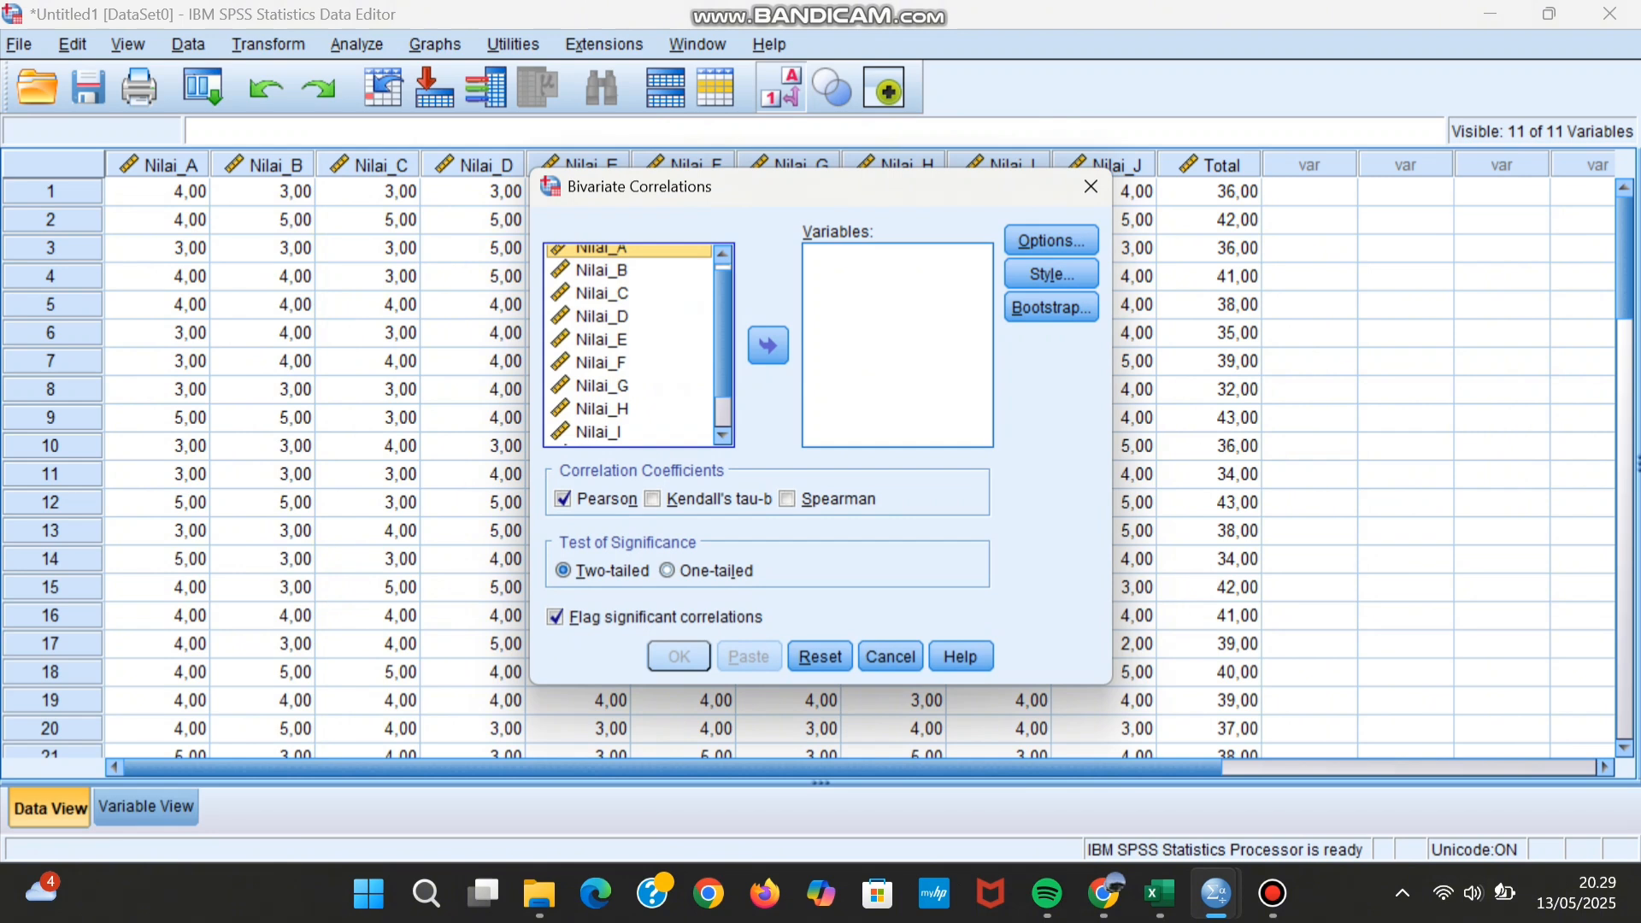
{"action": "key", "text": "ctrl+a"}
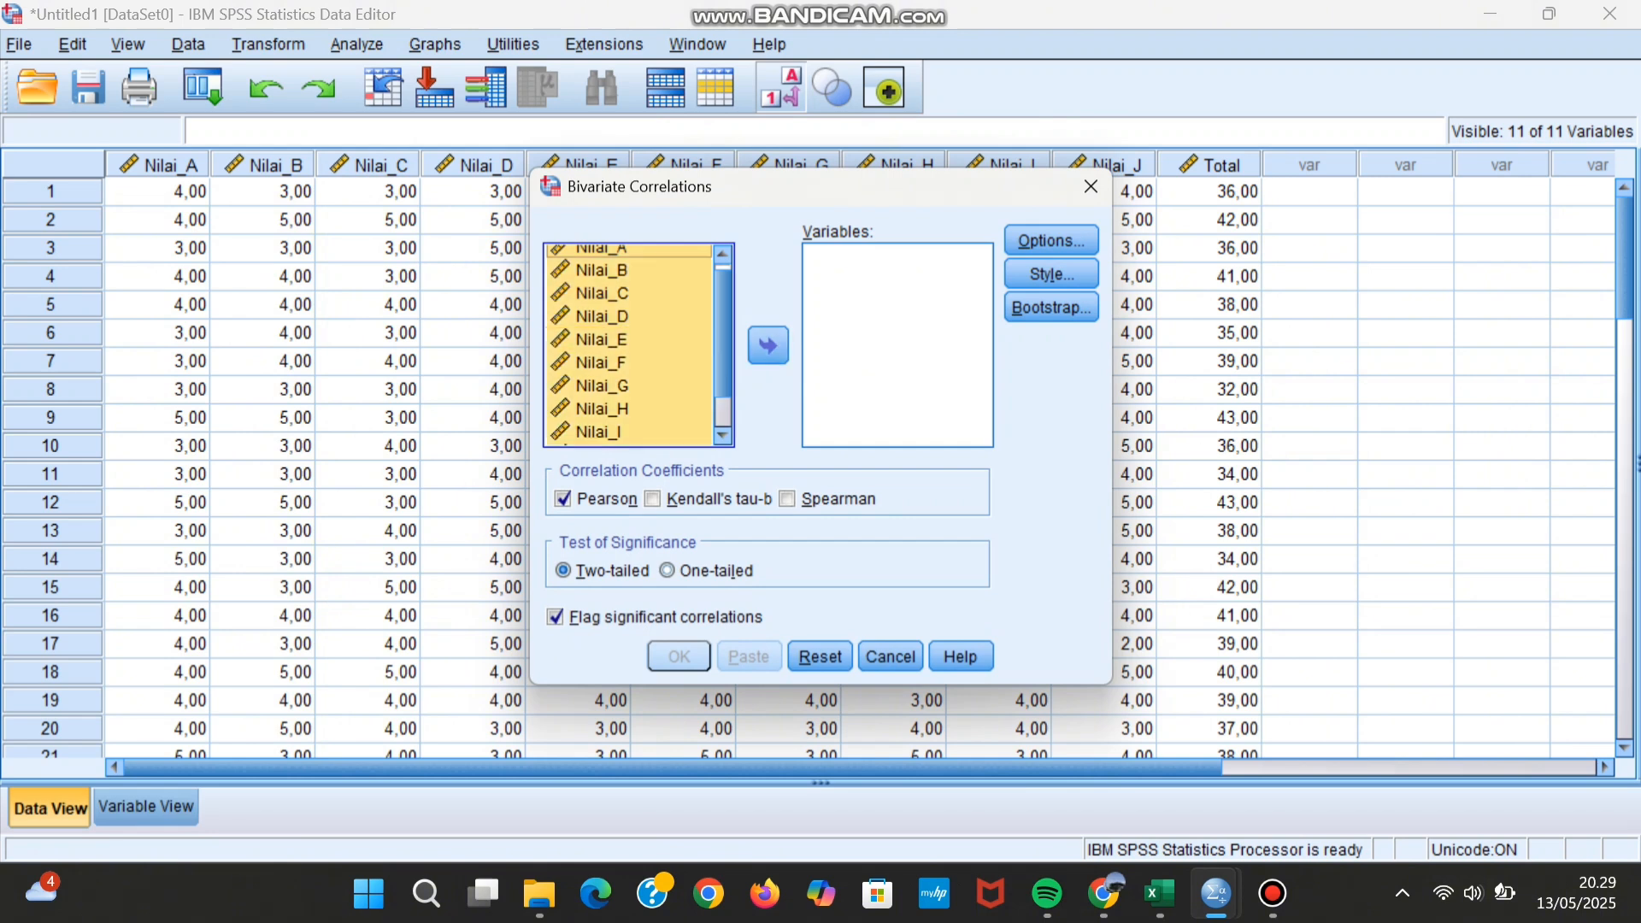
{"action": "left_click", "coordinate": [768, 346]}
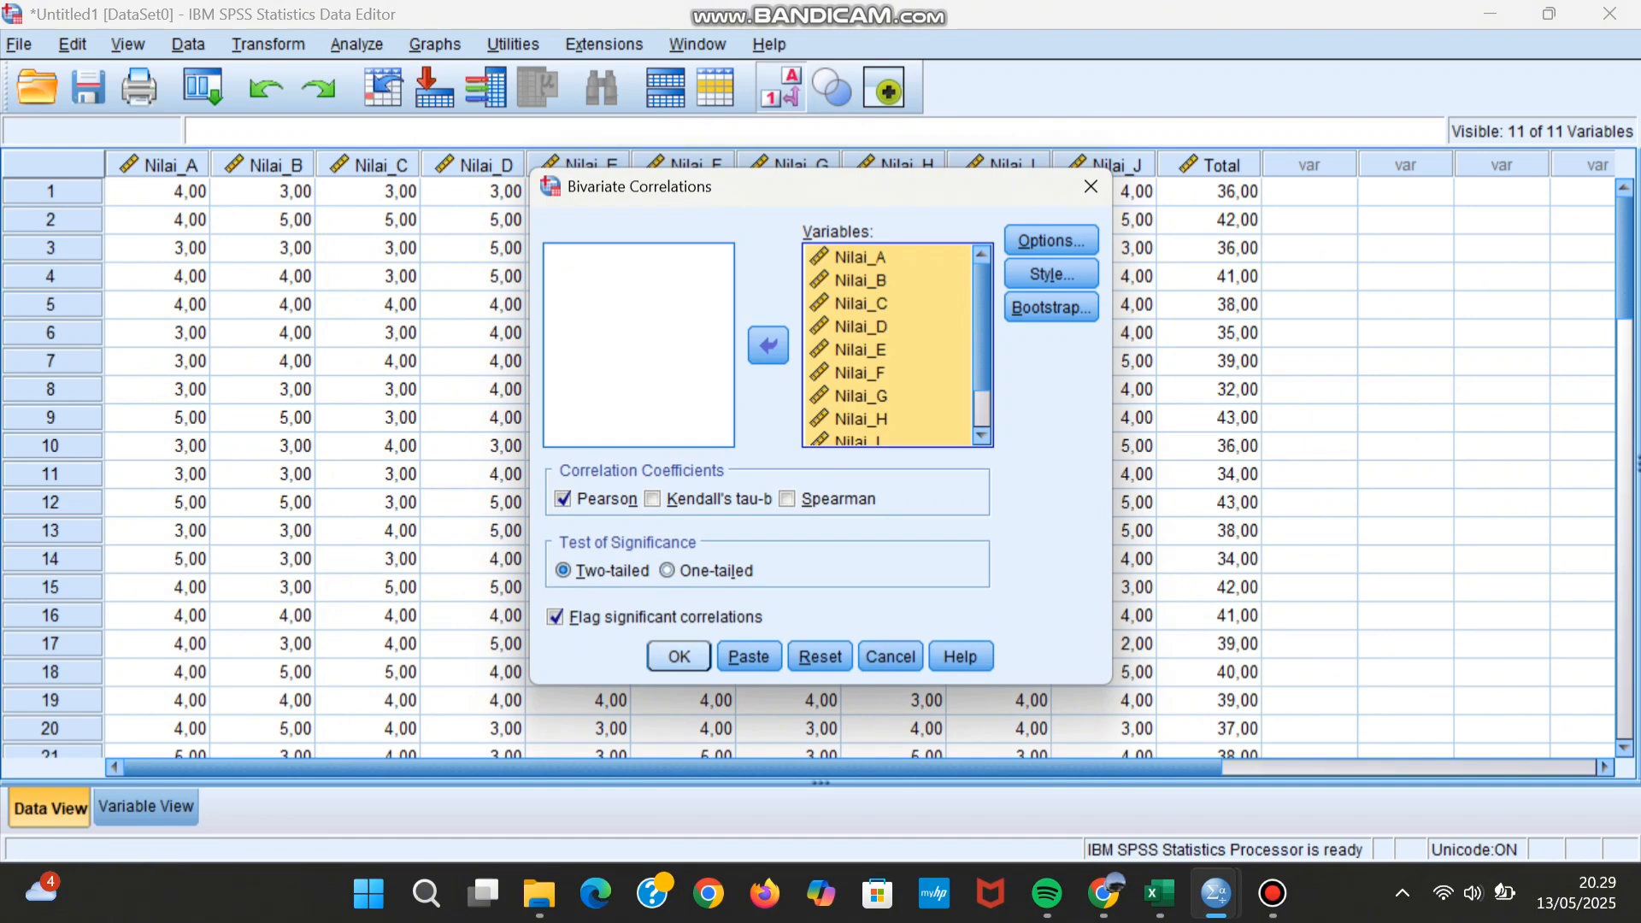
{"action": "left_click", "coordinate": [679, 656]}
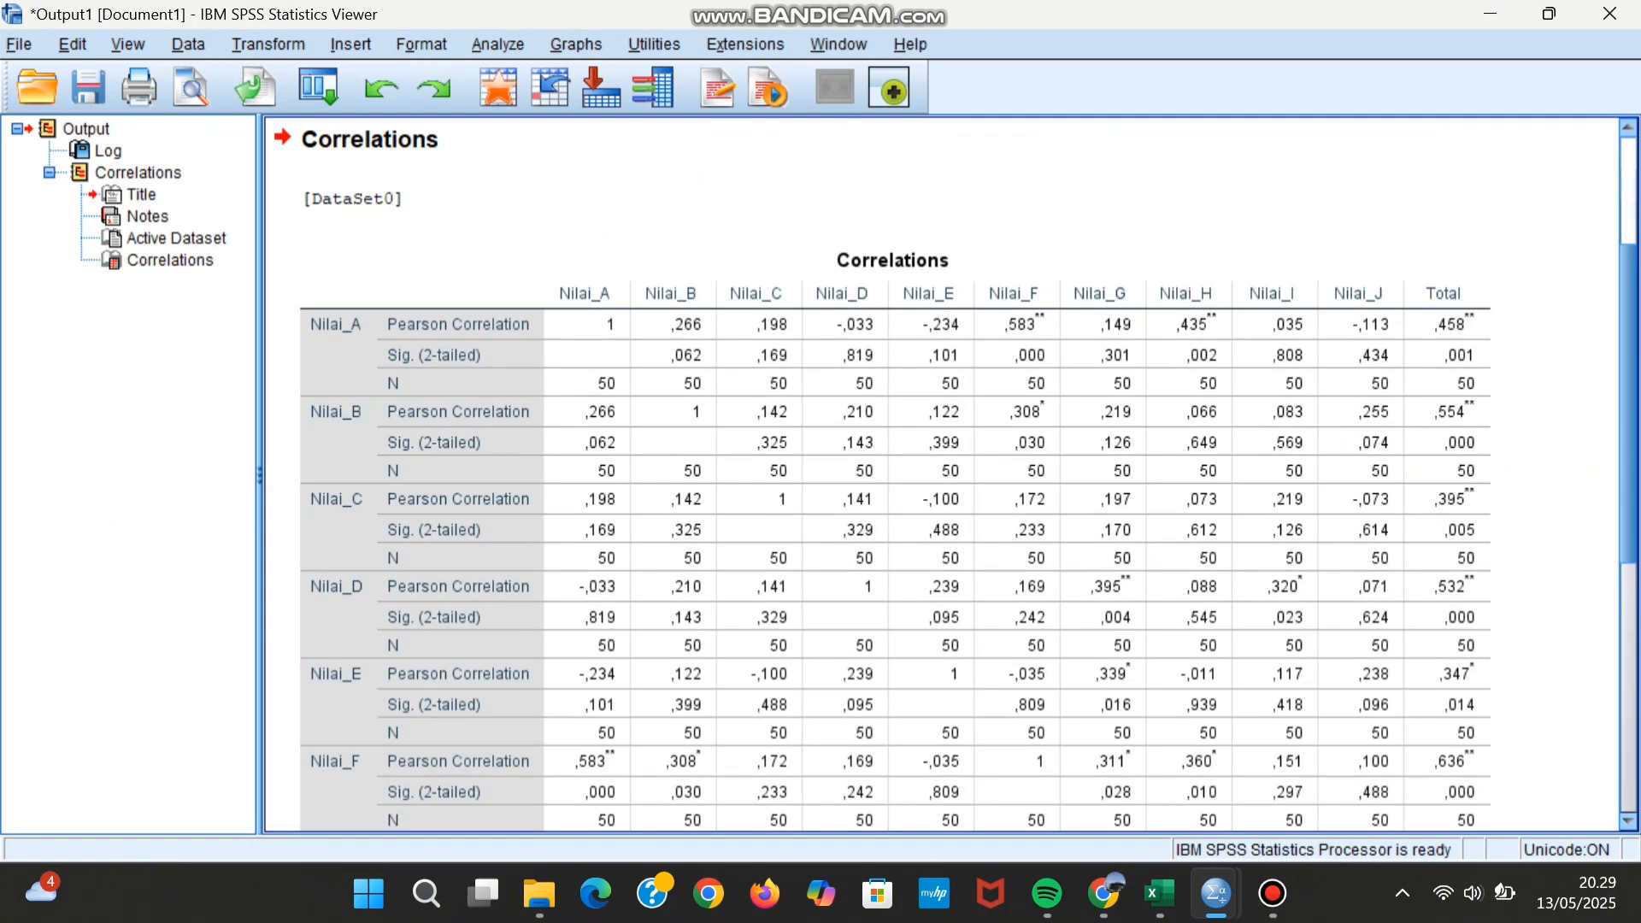
Step: Examine the Correlations table, comparing each item's Pearson correlation and two-tailed significance against Total, along with the significance footnotes
{"action": "scroll", "coordinate": [949, 307], "scroll_direction": "down", "scroll_amount": 10}
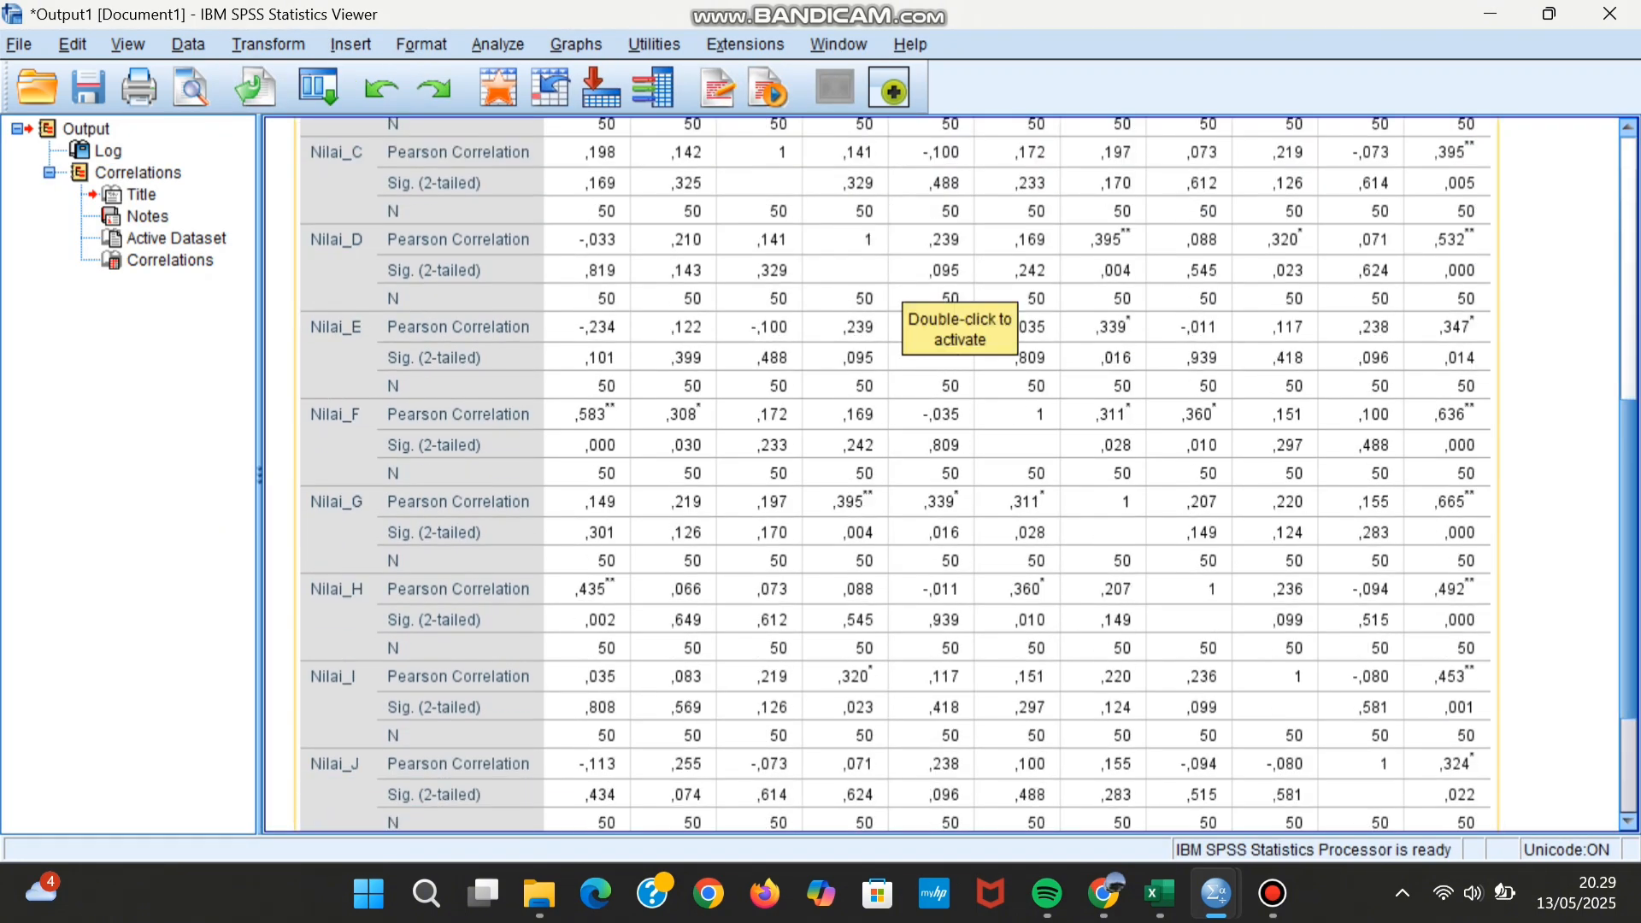
{"action": "scroll", "coordinate": [949, 308], "scroll_direction": "up", "scroll_amount": 10}
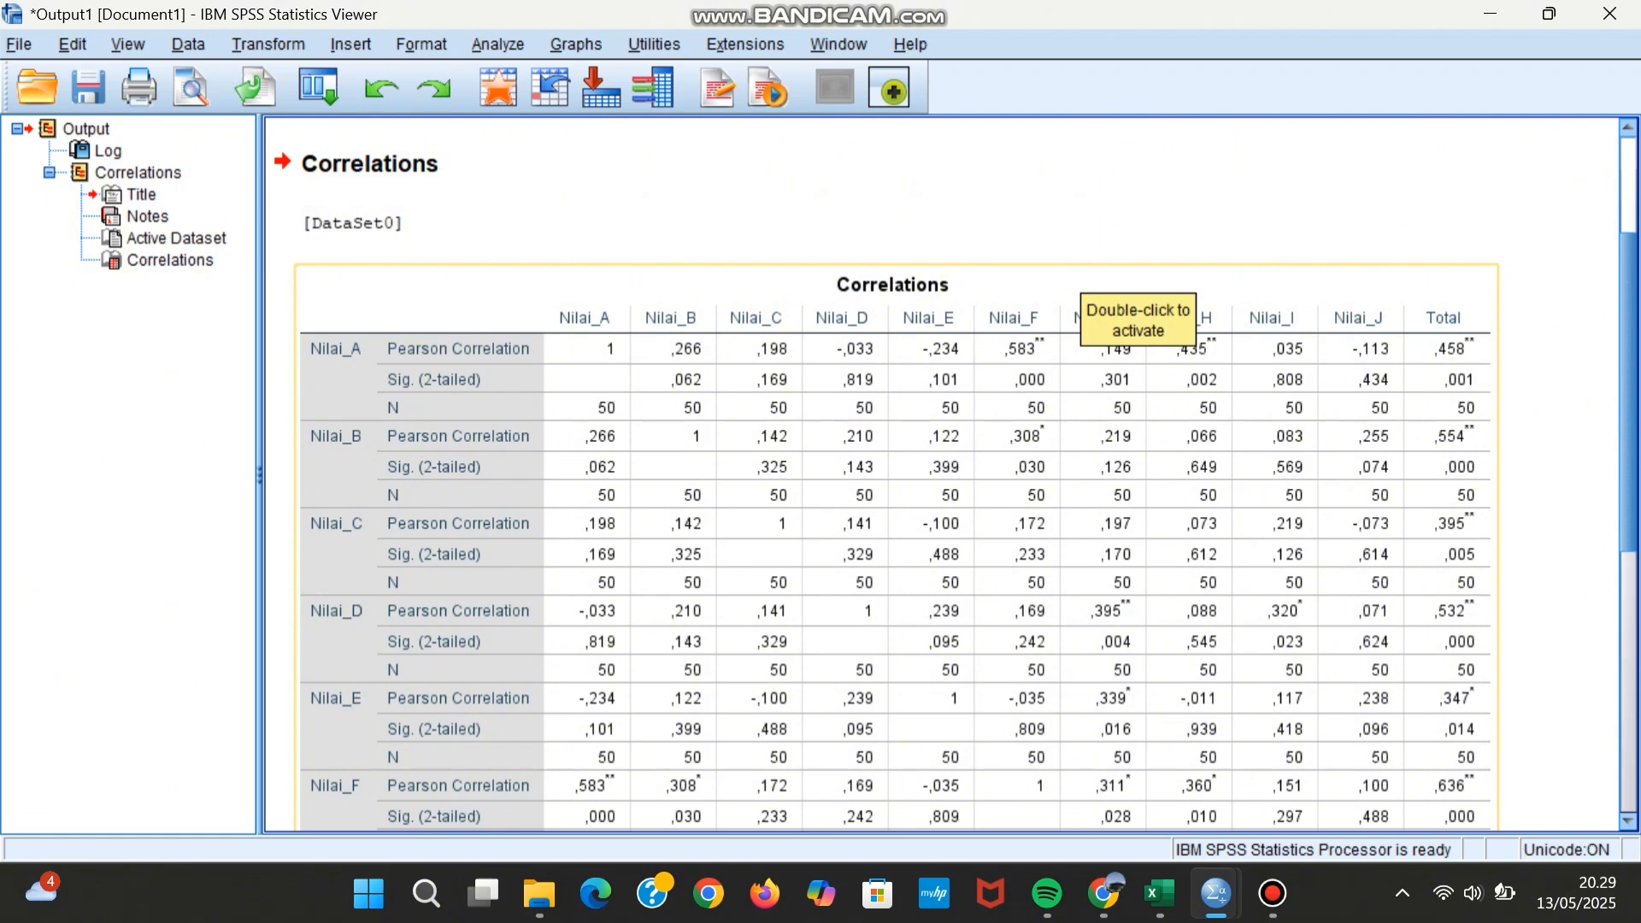
{"action": "scroll", "coordinate": [1129, 299], "scroll_direction": "down", "scroll_amount": 3}
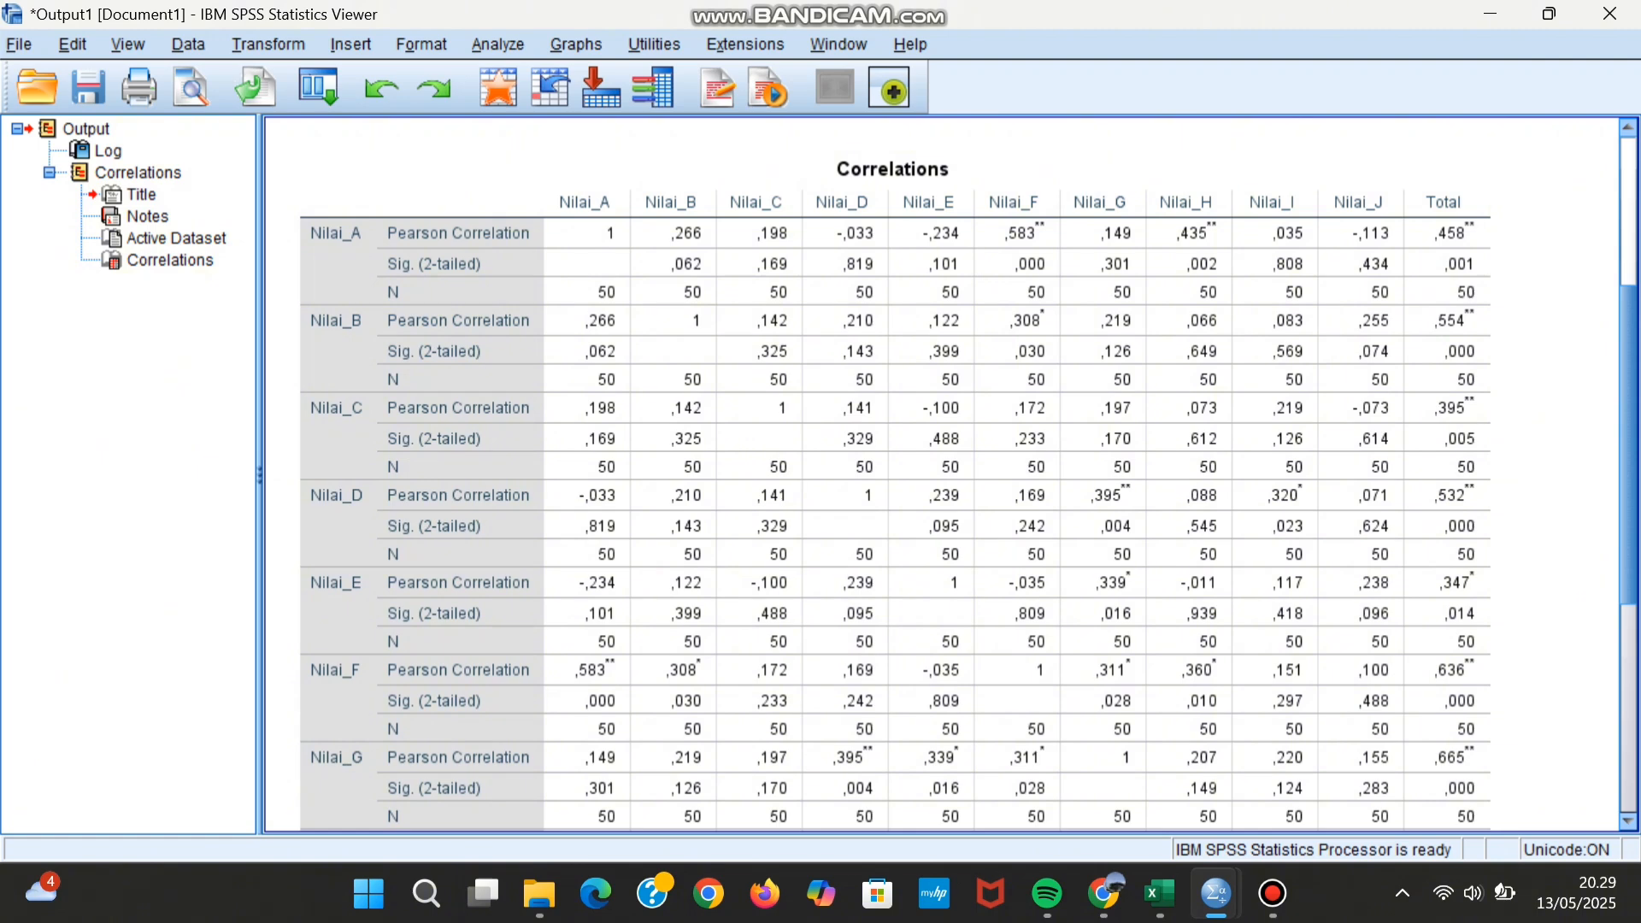
{"action": "scroll", "coordinate": [940, 471], "scroll_direction": "down", "scroll_amount": 4}
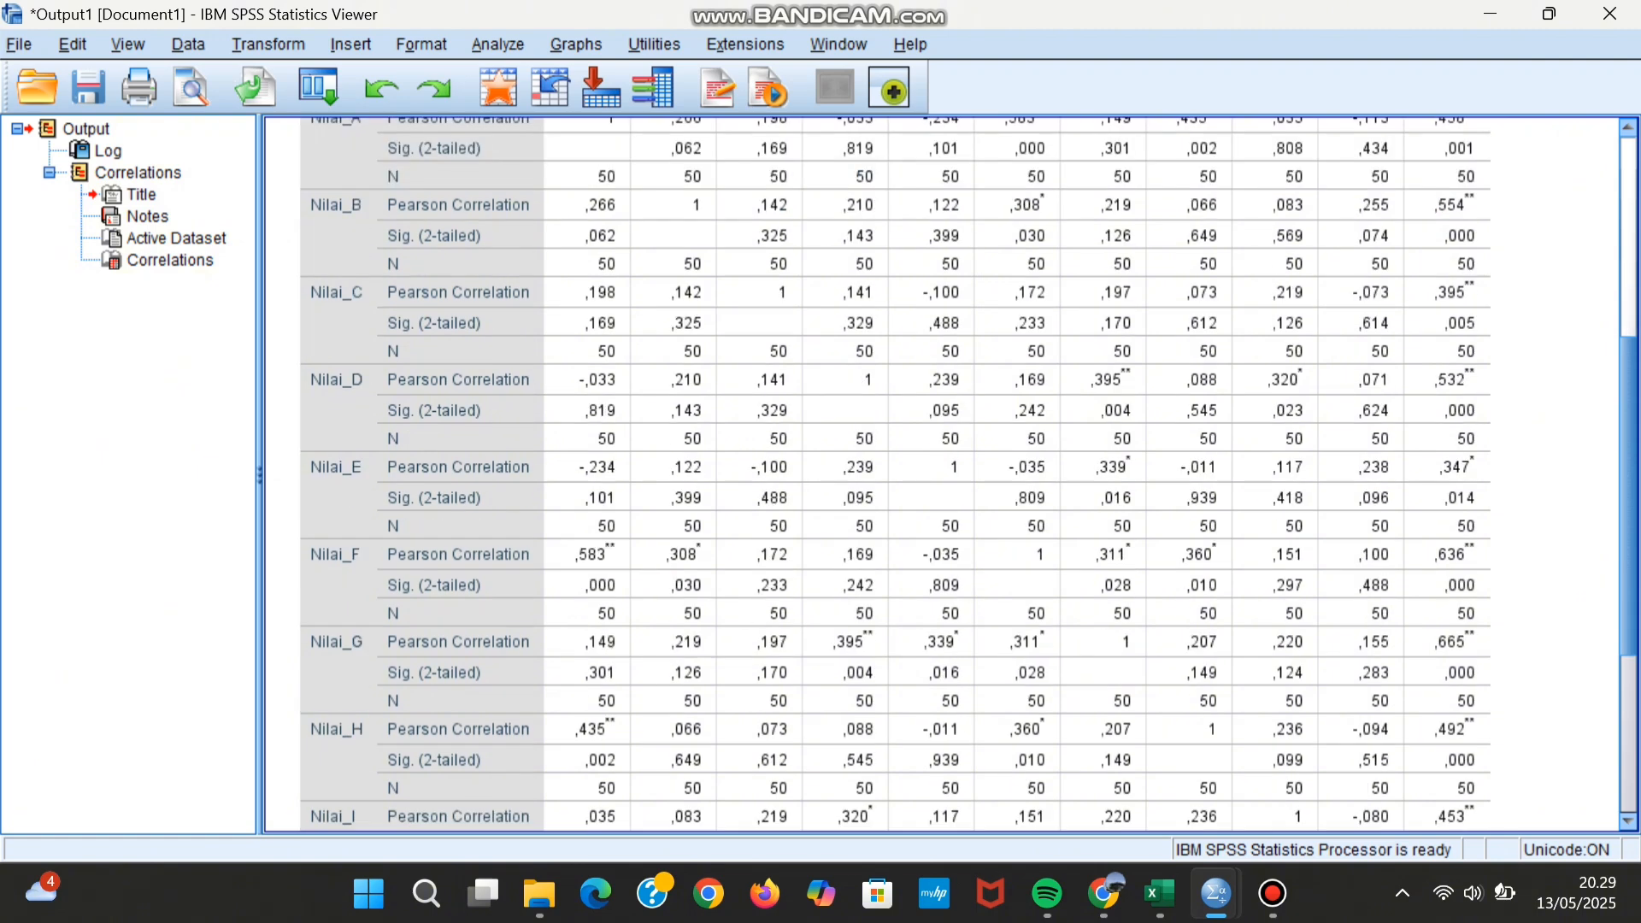
{"action": "scroll", "coordinate": [941, 470], "scroll_direction": "down", "scroll_amount": 4}
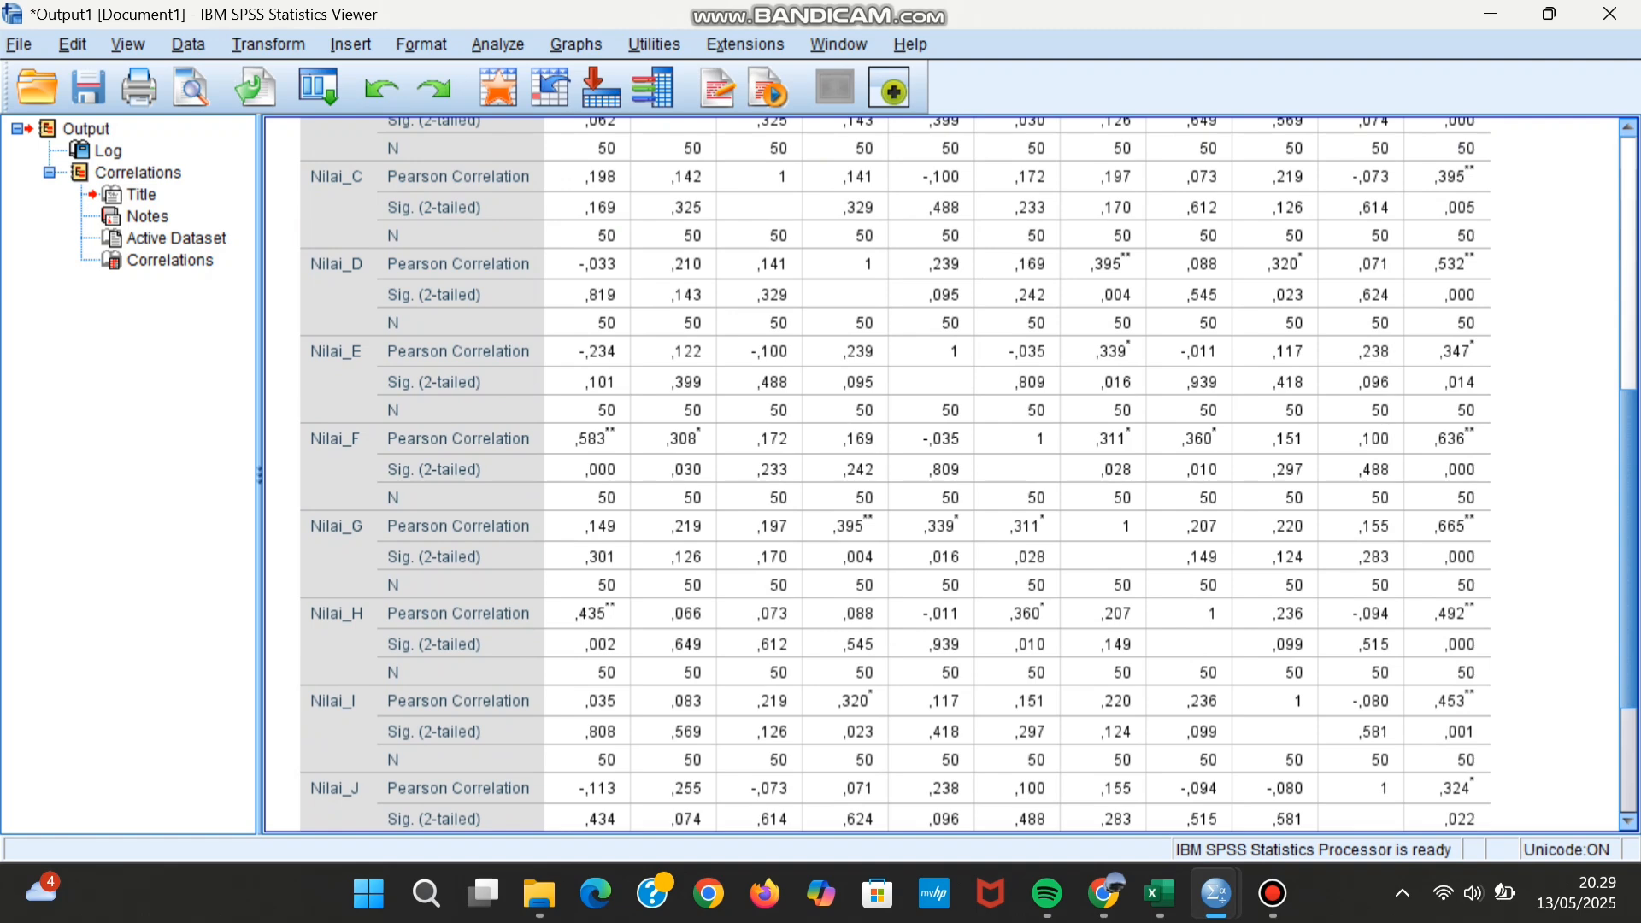
{"action": "scroll", "coordinate": [940, 470], "scroll_direction": "down", "scroll_amount": 8}
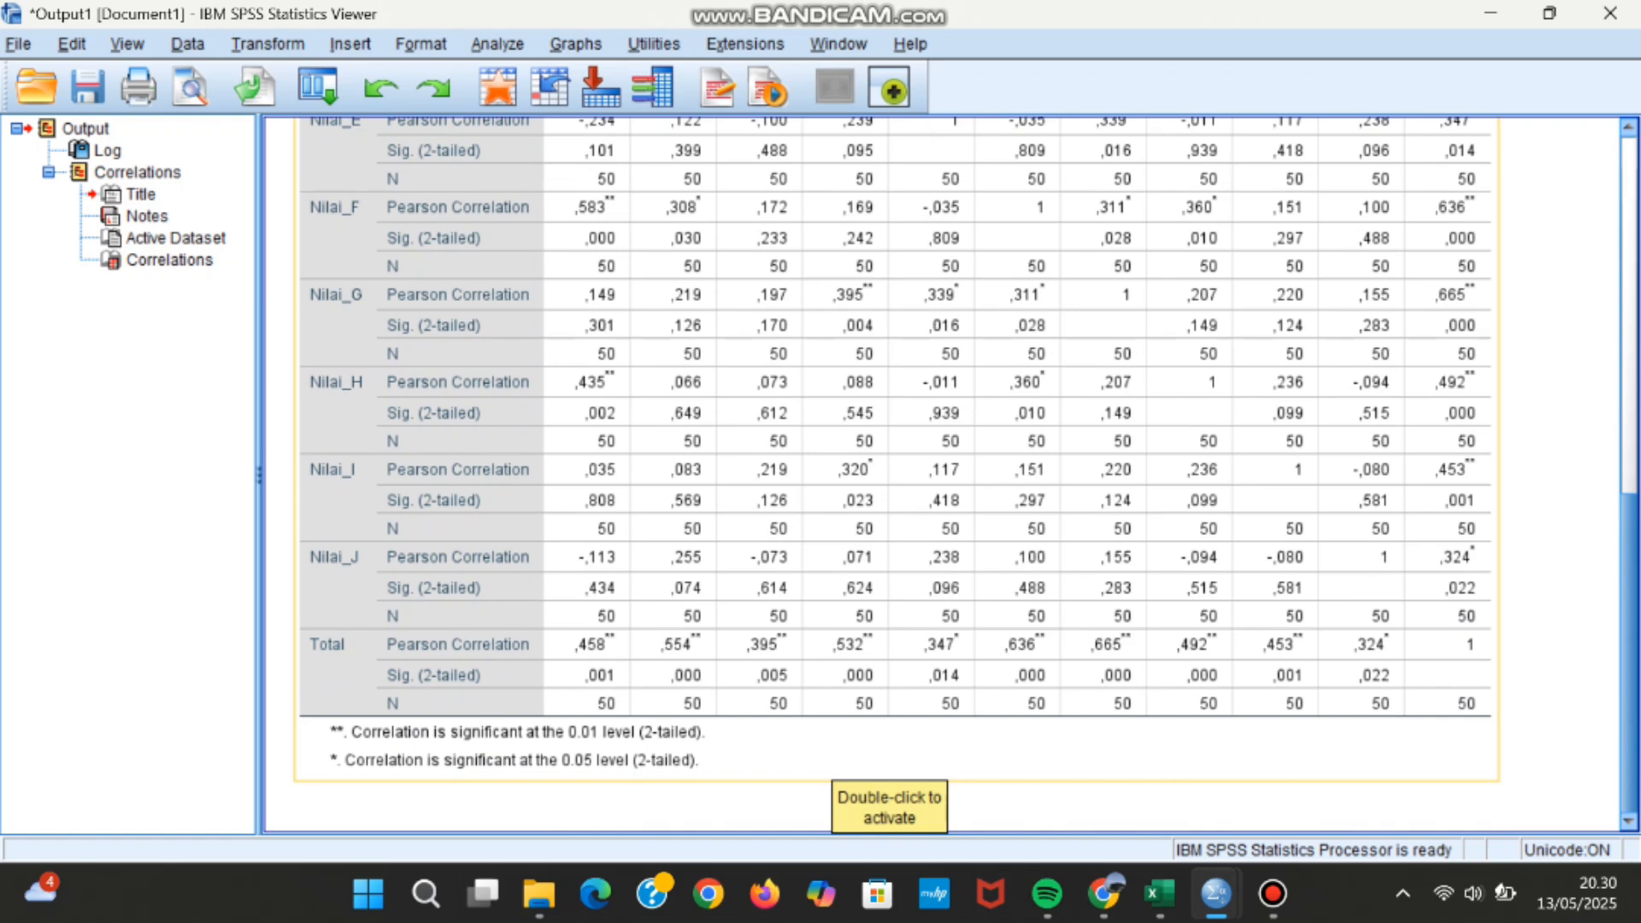
{"action": "scroll", "coordinate": [970, 471], "scroll_direction": "up", "scroll_amount": 10}
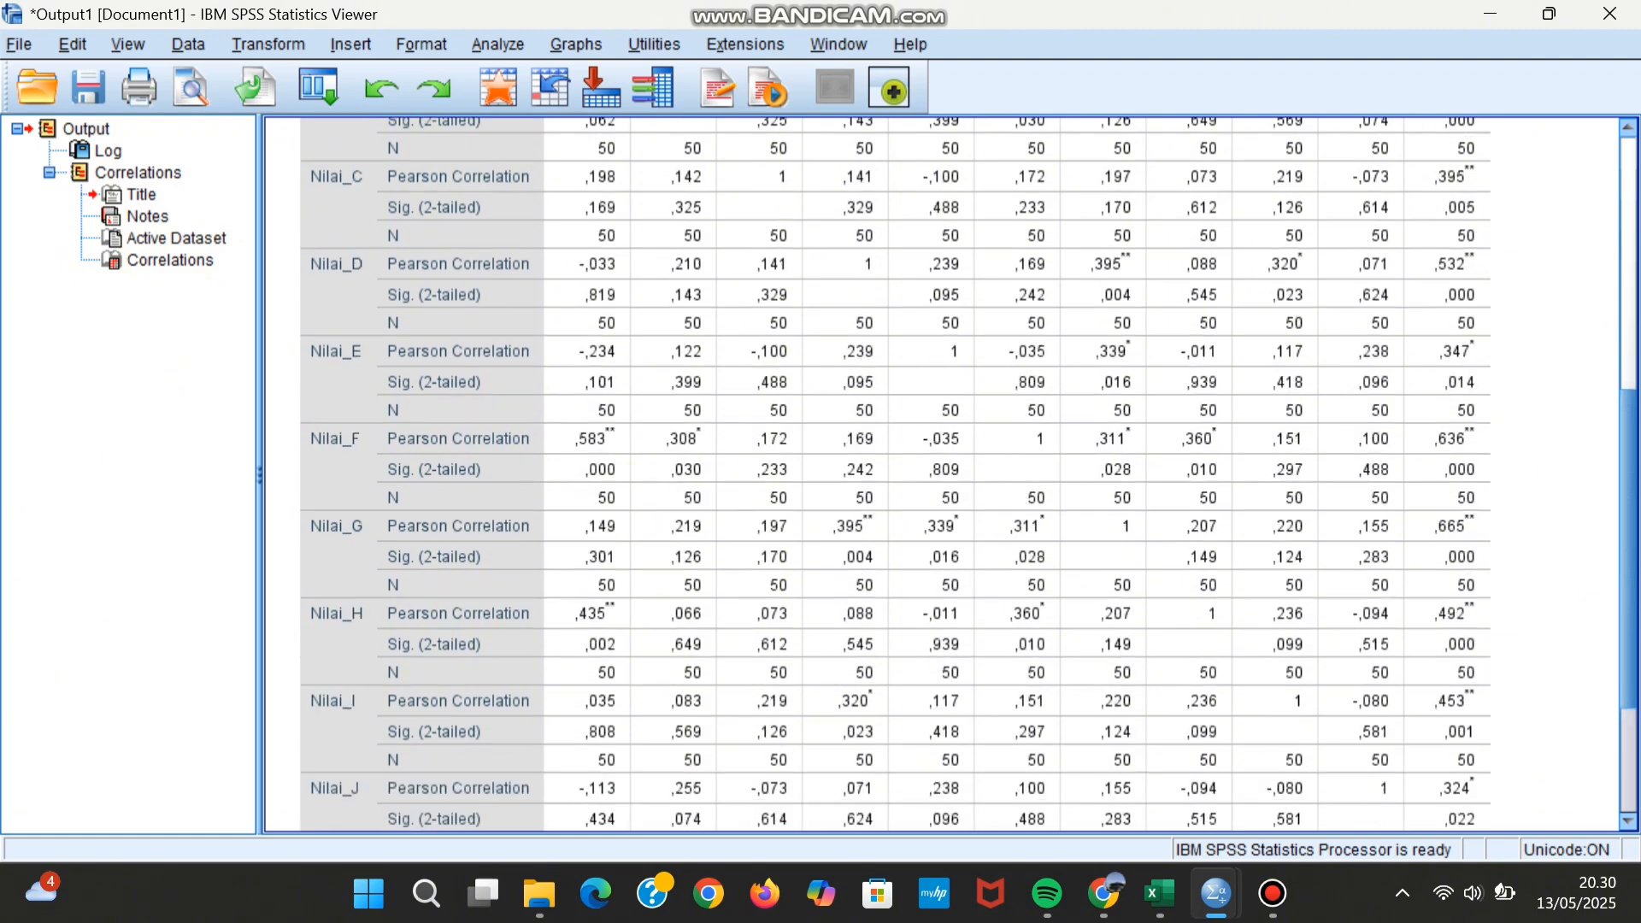
{"action": "scroll", "coordinate": [970, 472], "scroll_direction": "down", "scroll_amount": 5}
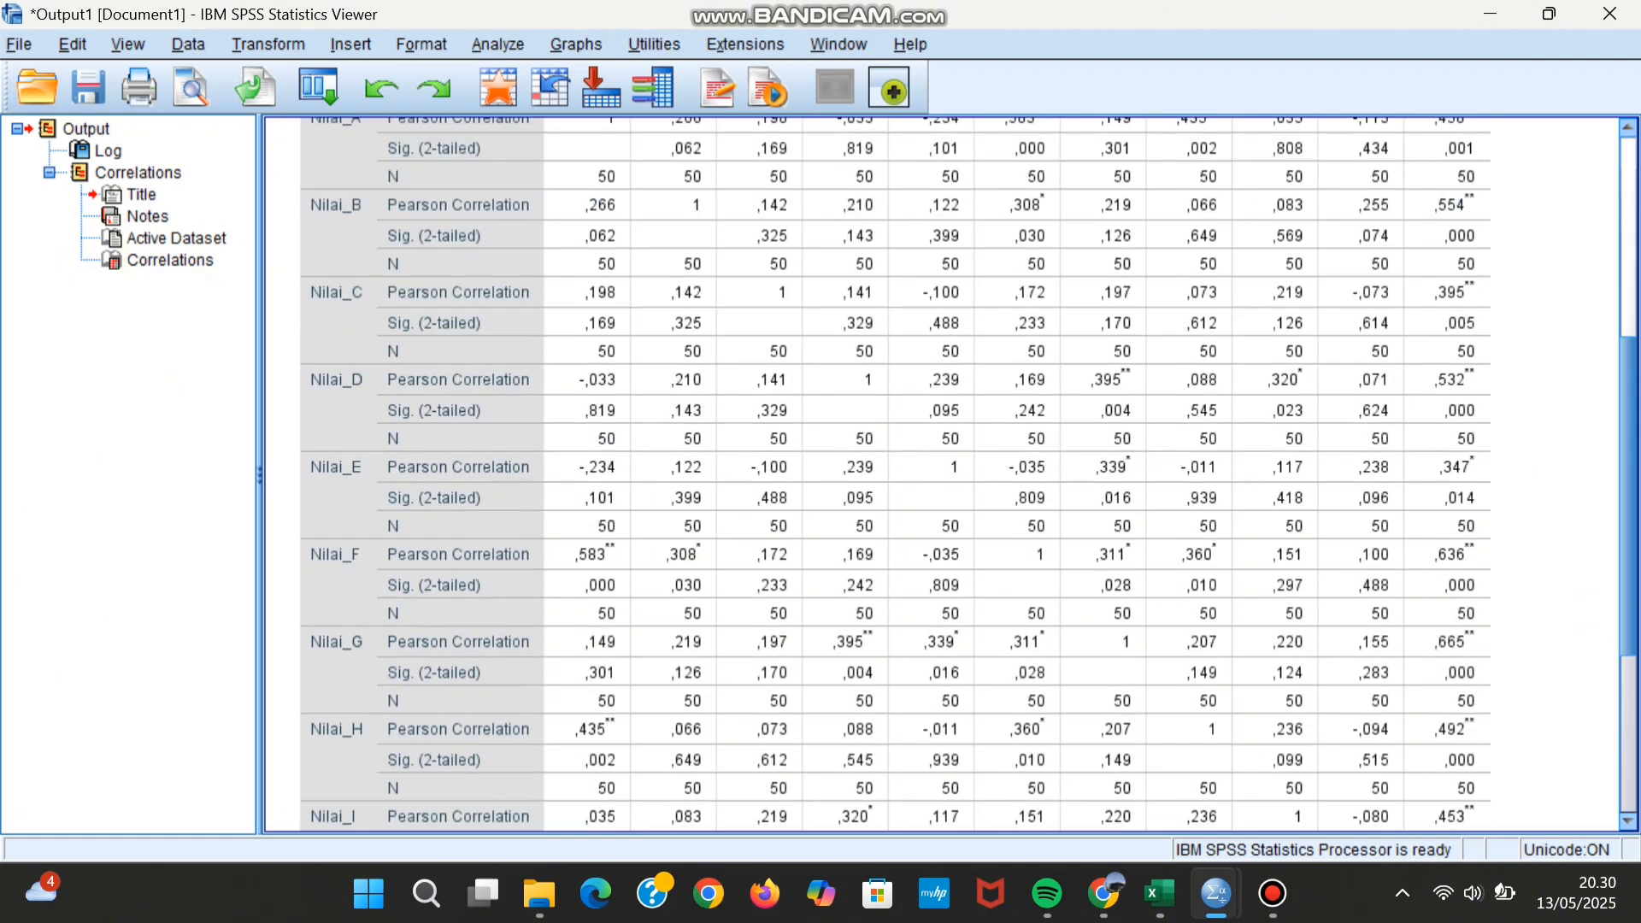
{"action": "scroll", "coordinate": [969, 471], "scroll_direction": "up", "scroll_amount": 5}
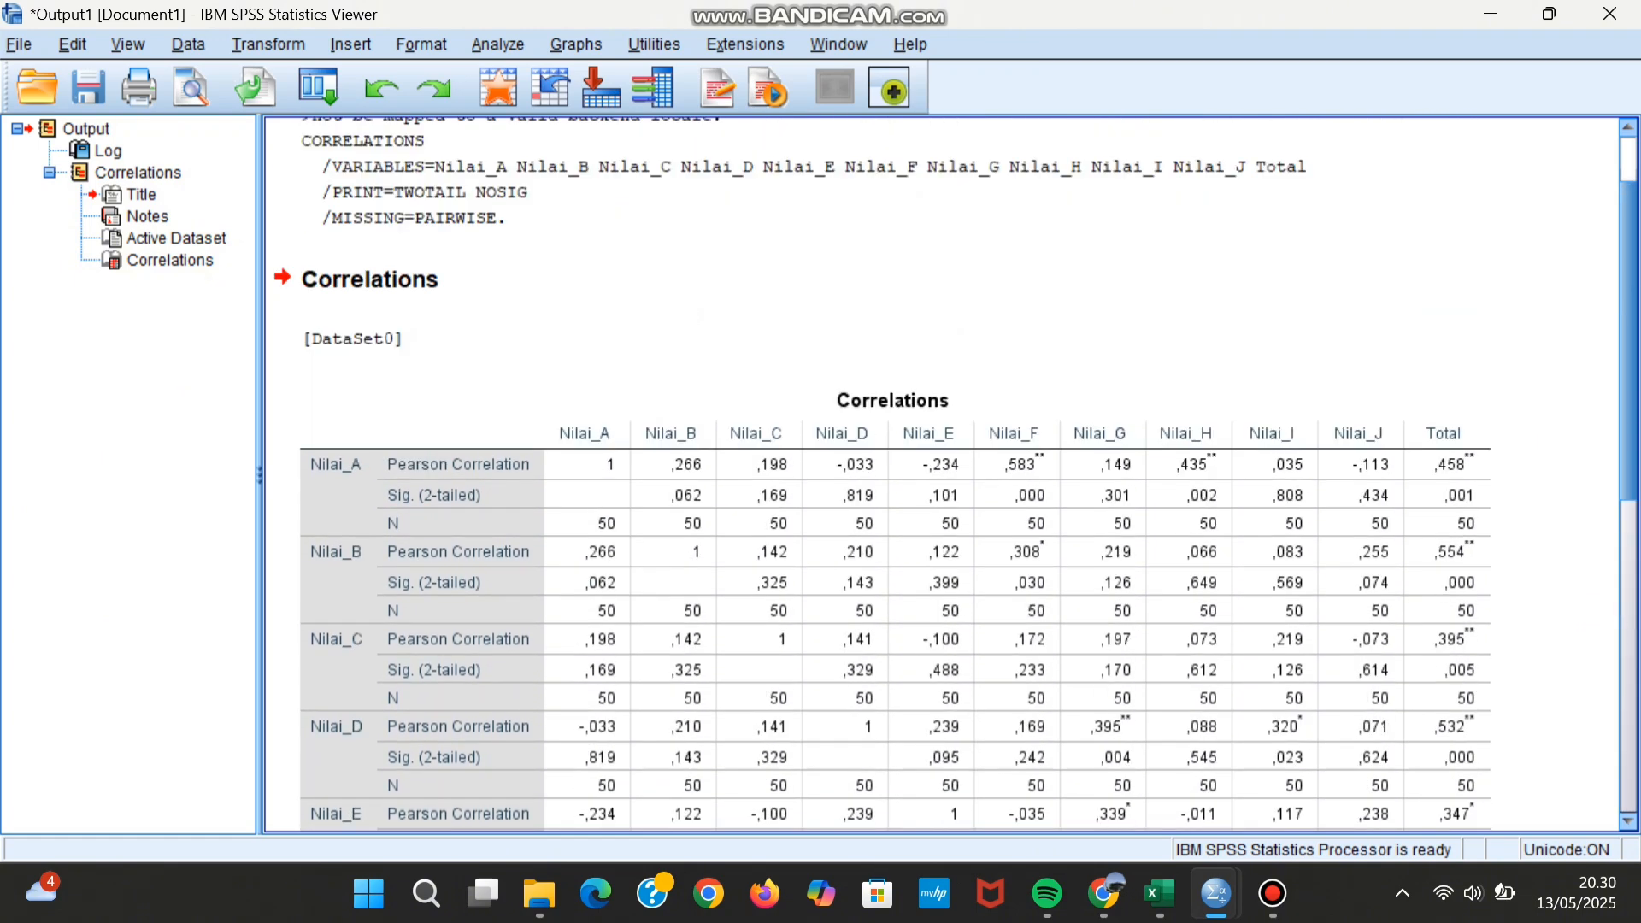
{"action": "scroll", "coordinate": [969, 472], "scroll_direction": "down", "scroll_amount": 5}
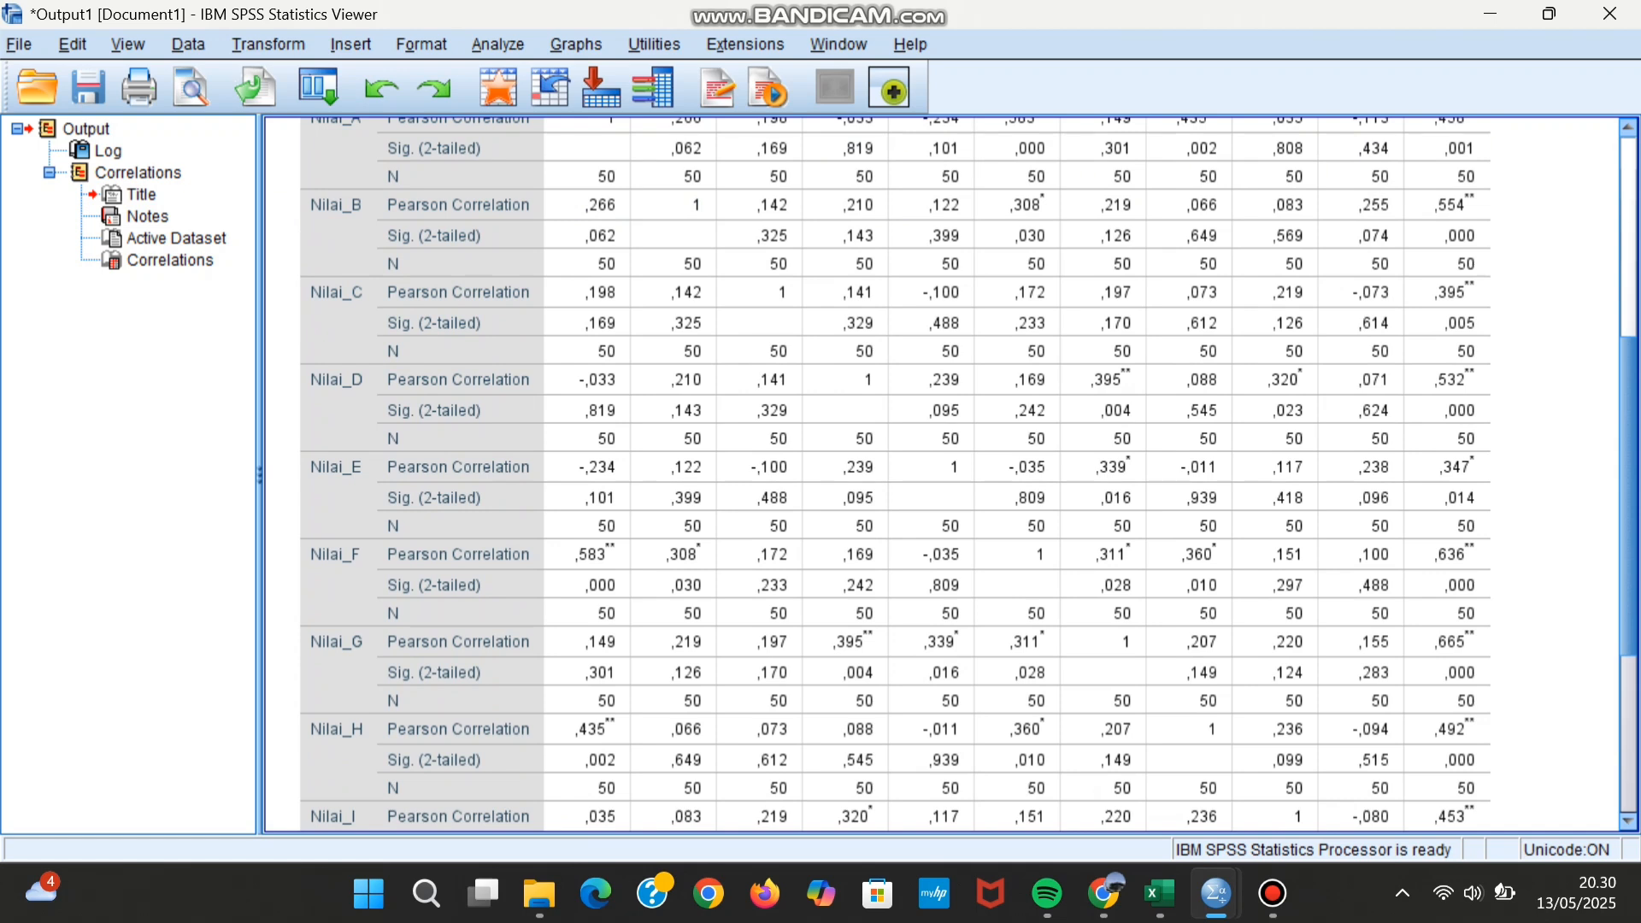
Step: Run a reliability analysis on the items Nilai_A to Nilai_J with the Alpha model, leaving out Total
{"action": "scroll", "coordinate": [969, 472], "scroll_direction": "up", "scroll_amount": 2}
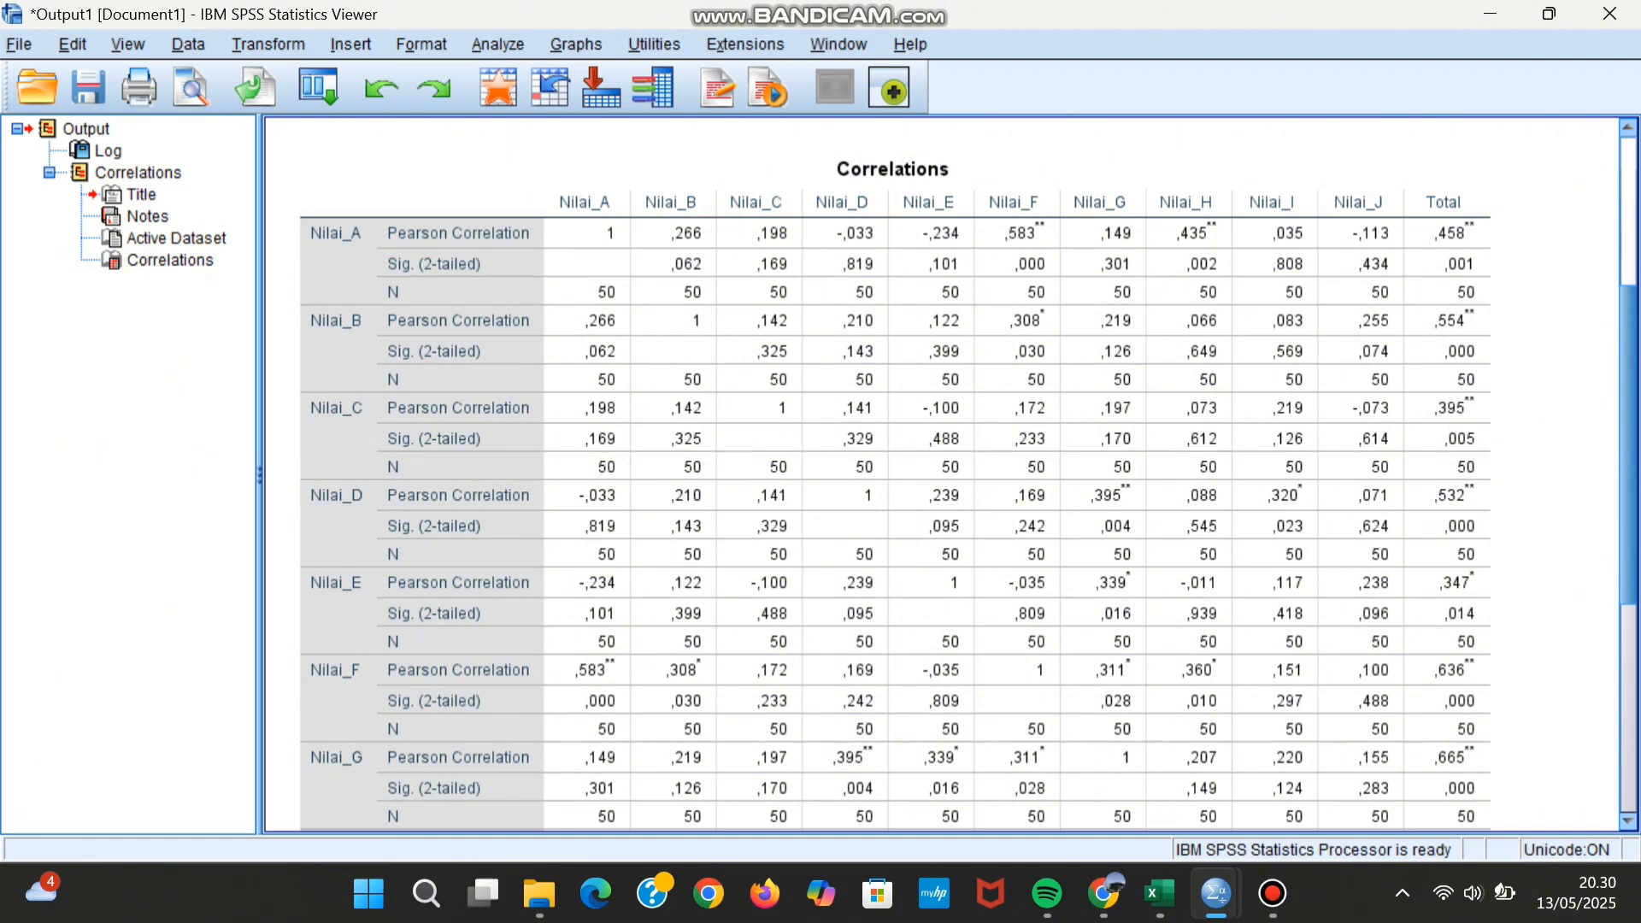
{"action": "scroll", "coordinate": [970, 472], "scroll_direction": "down", "scroll_amount": 2}
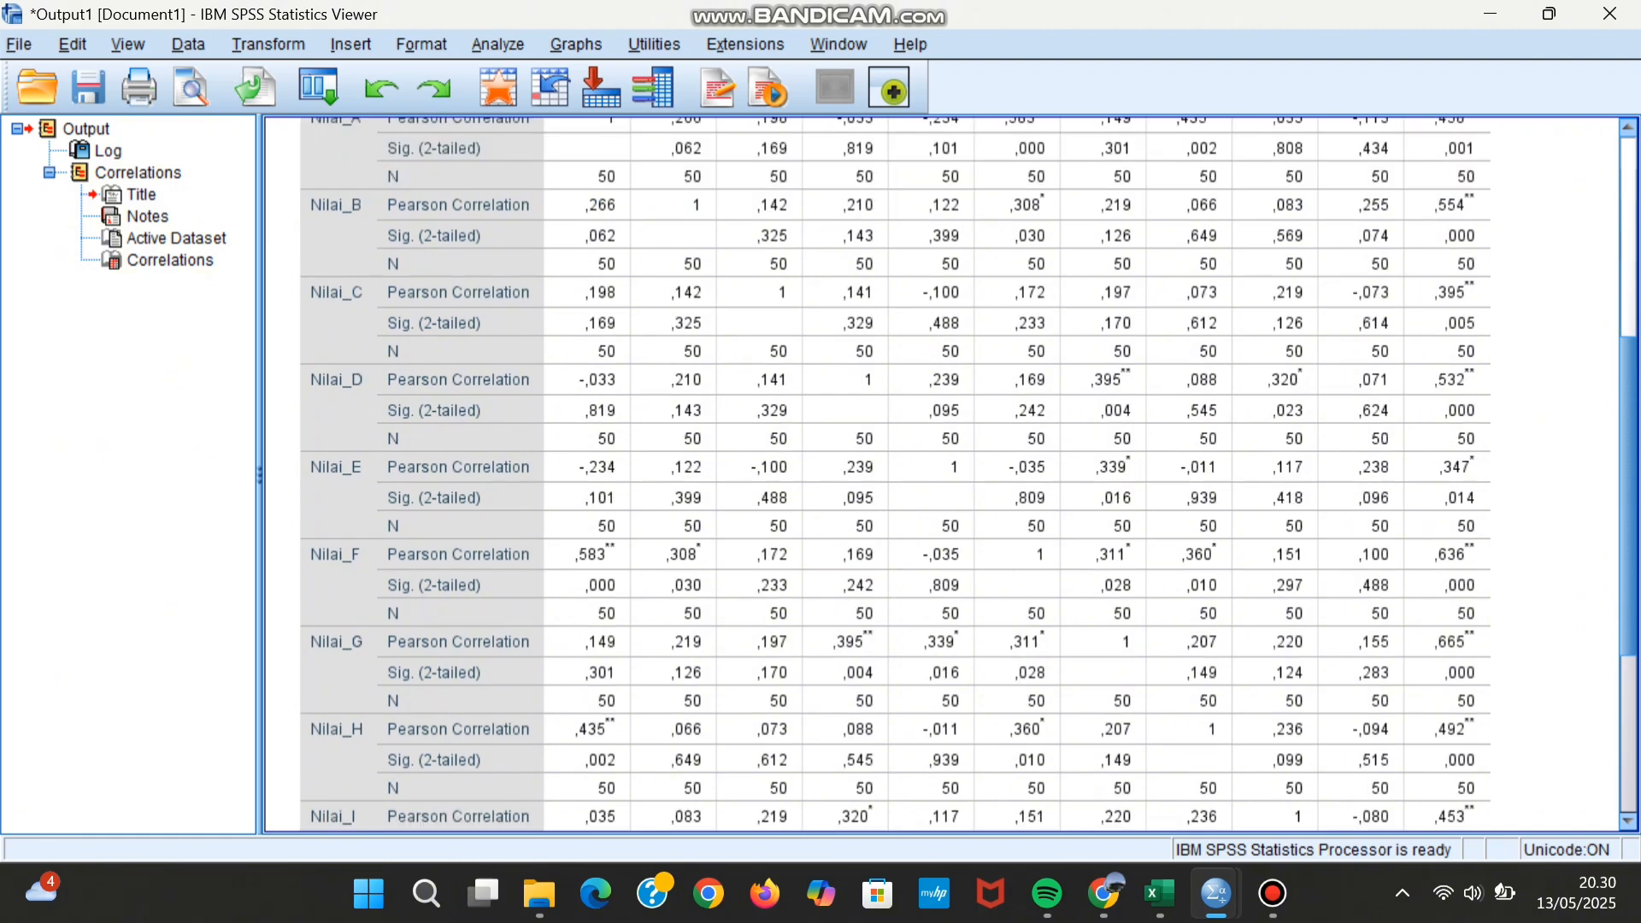
{"action": "scroll", "coordinate": [969, 472], "scroll_direction": "up", "scroll_amount": 6}
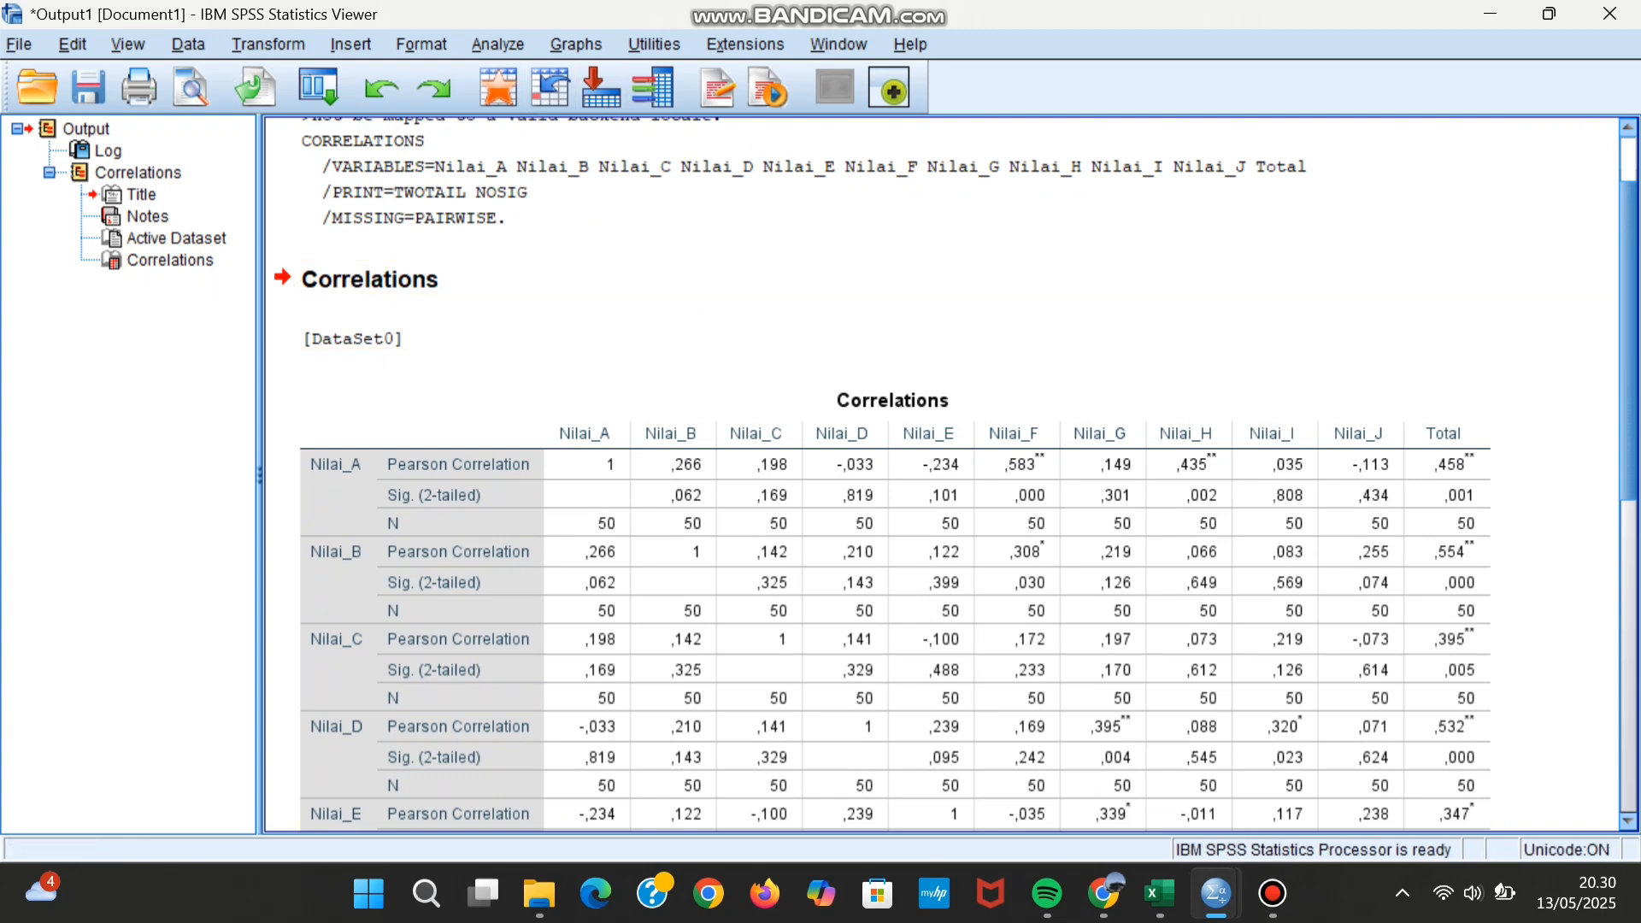
{"action": "left_click", "coordinate": [498, 45]}
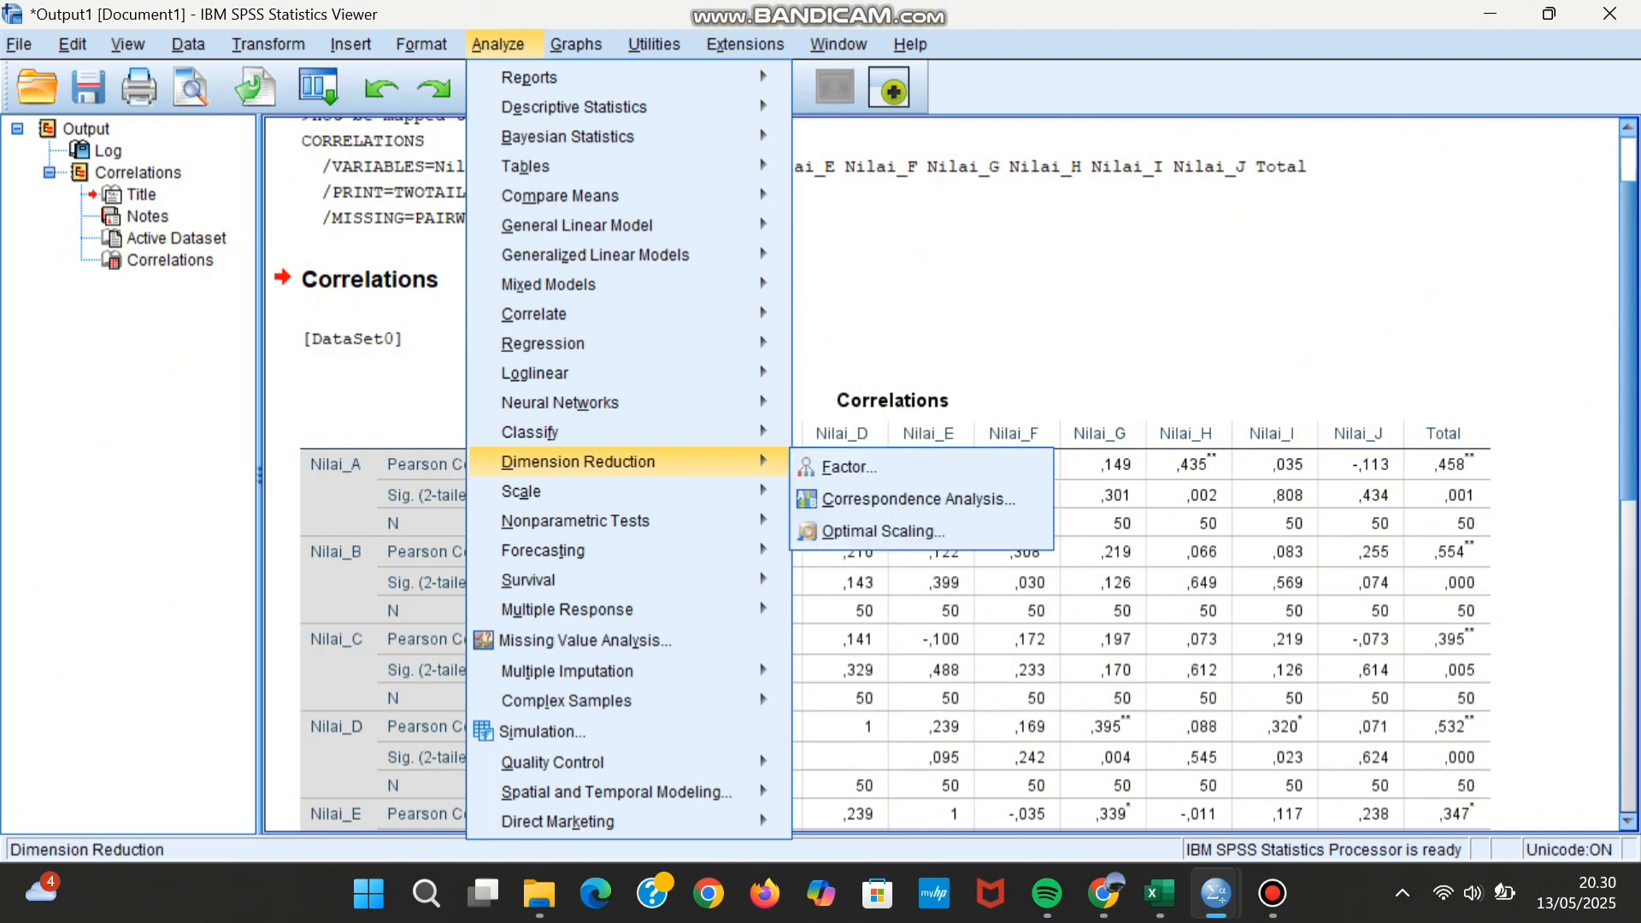
{"action": "mouse_move", "coordinate": [521, 491]}
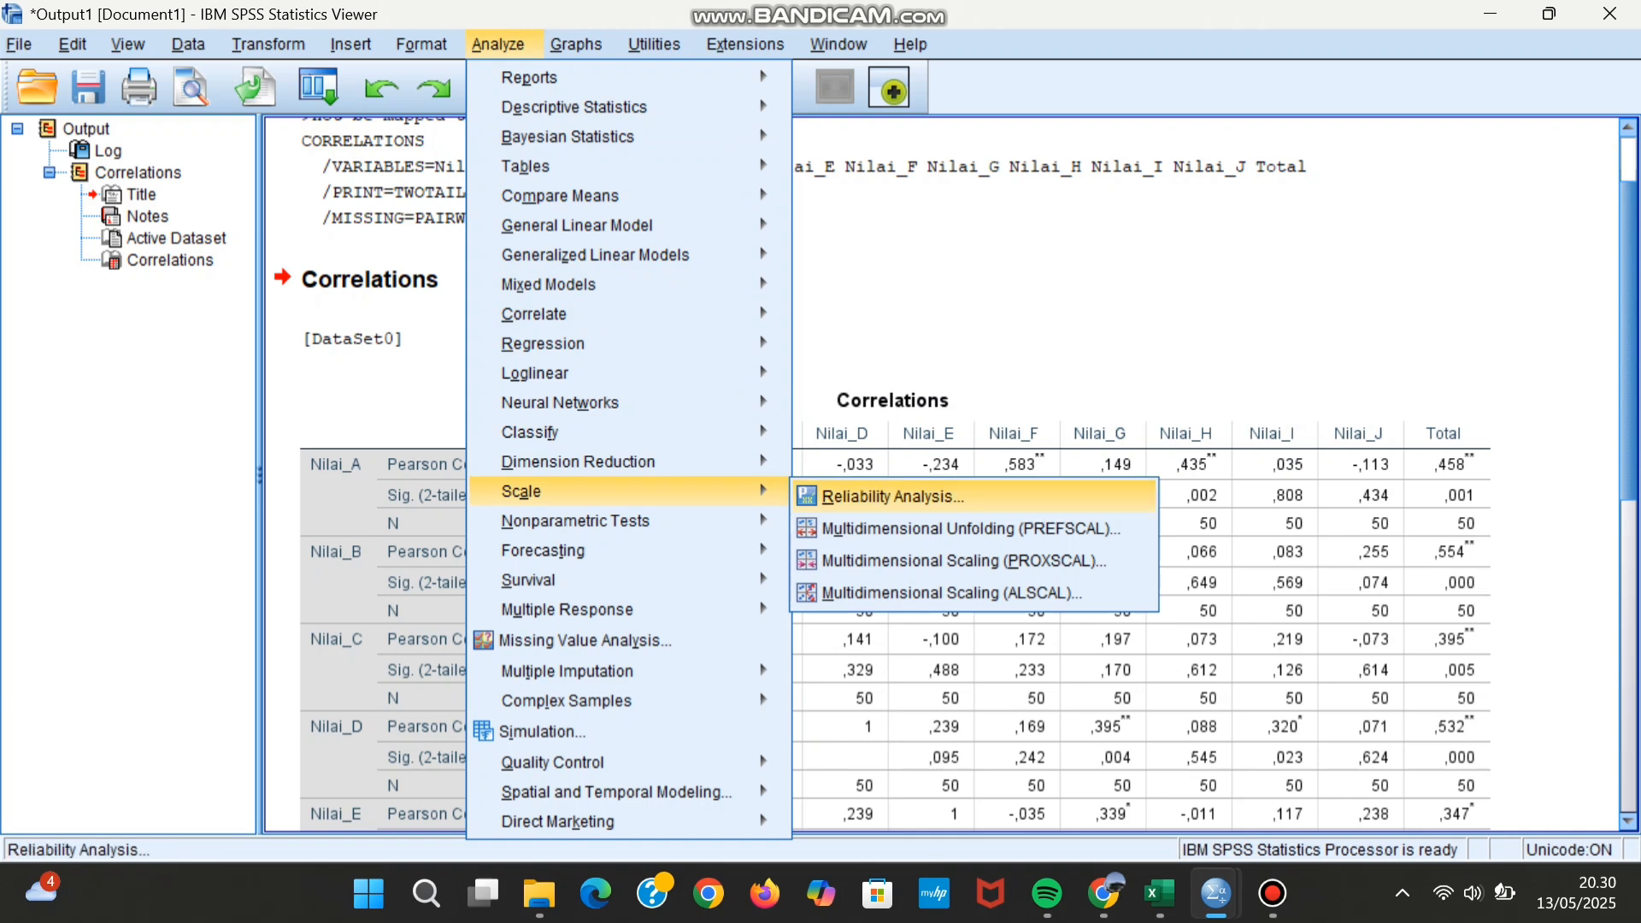
{"action": "left_click", "coordinate": [893, 497]}
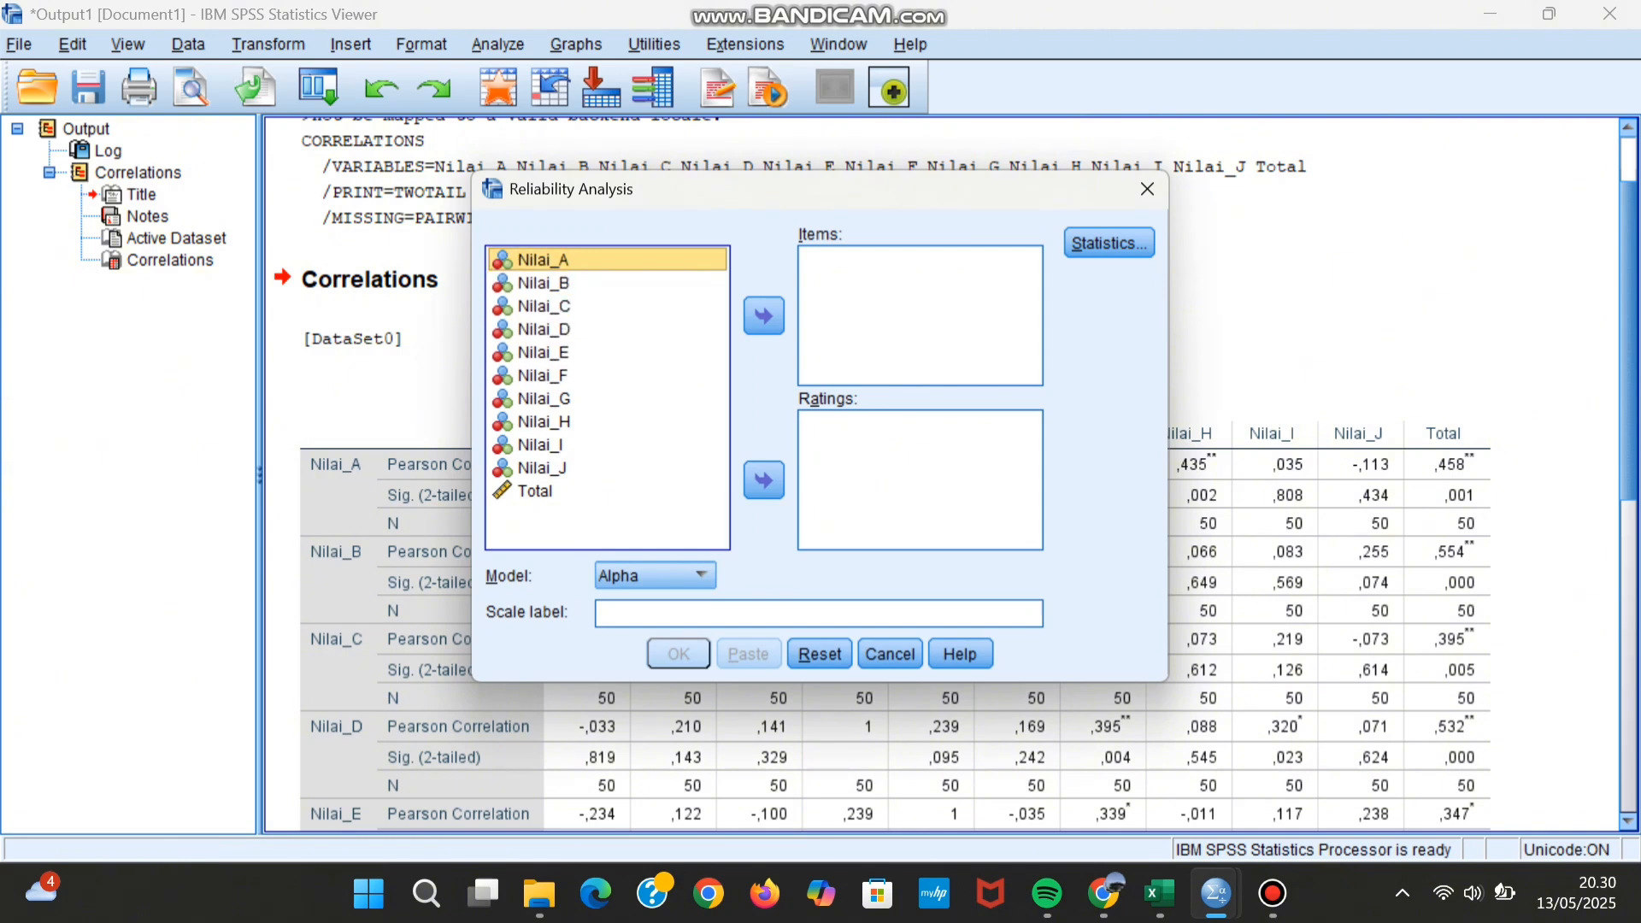
{"action": "left_click", "coordinate": [542, 283], "text": "ctrl"}
{"action": "key", "text": "shift+Down"}
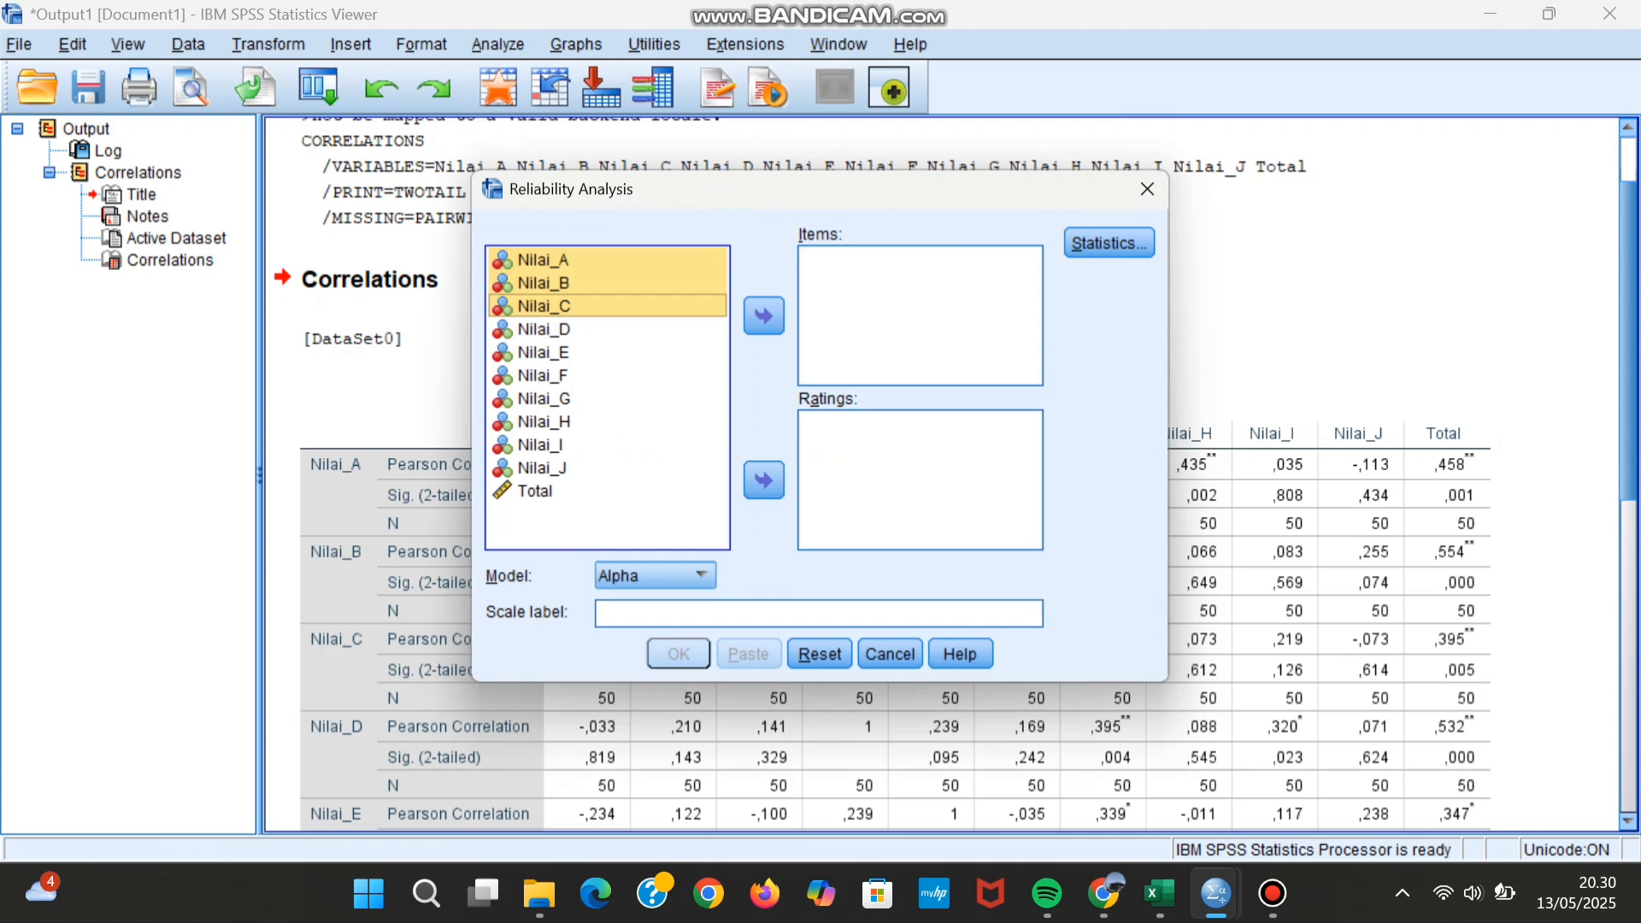
{"action": "key", "text": "shift+Down"}
{"action": "key", "text": "shift+Down"}
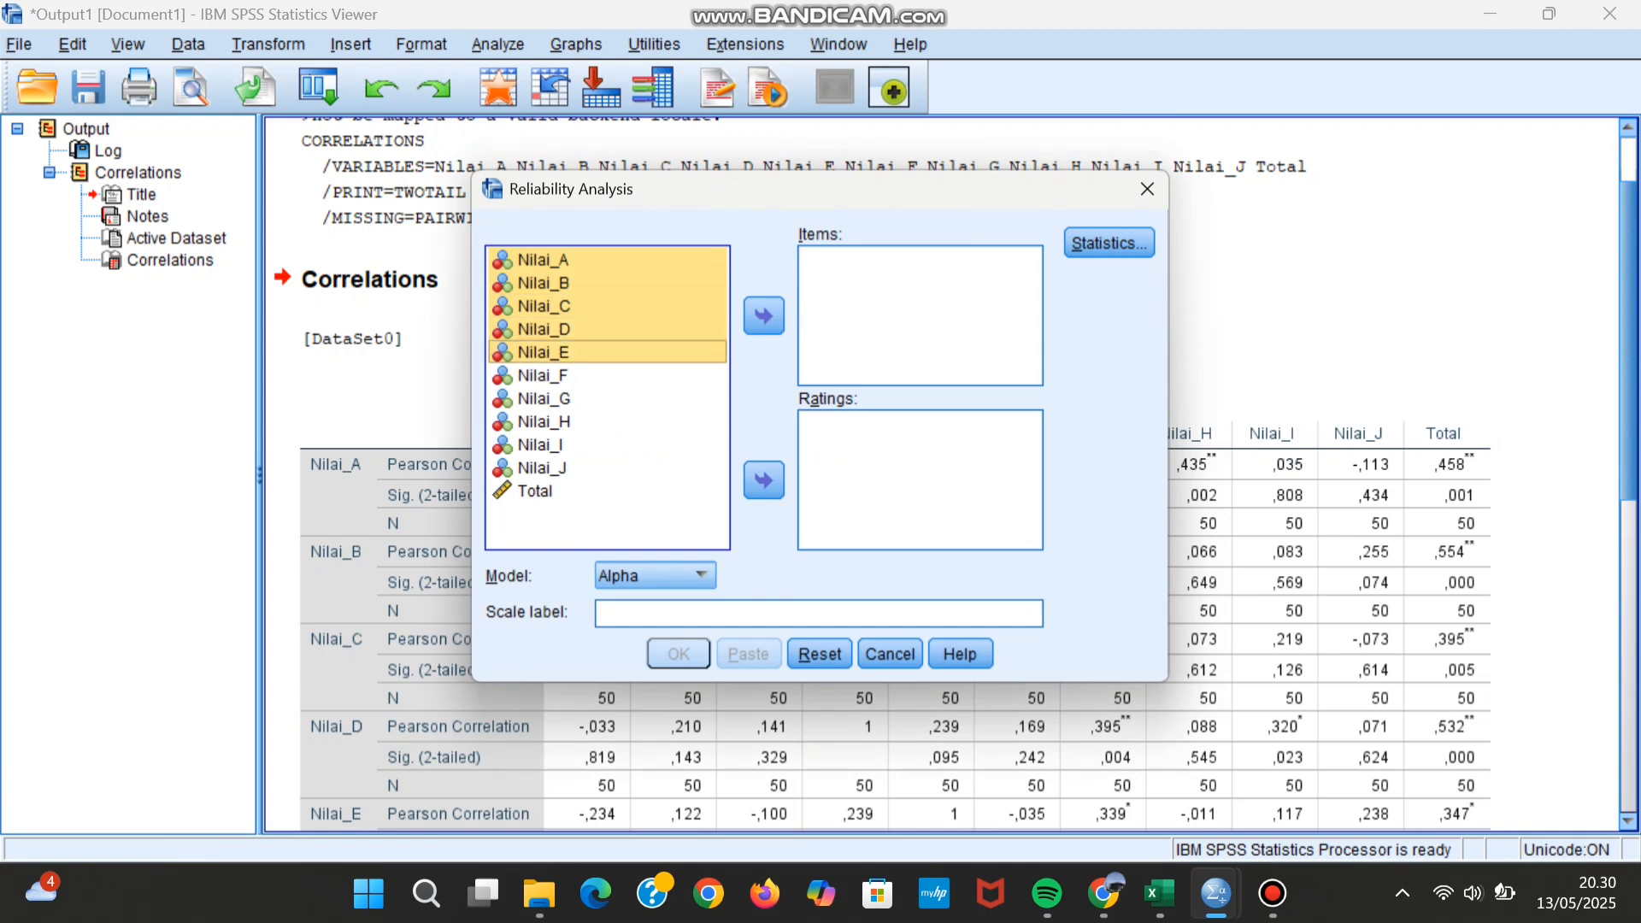
{"action": "key", "text": "shift+Down"}
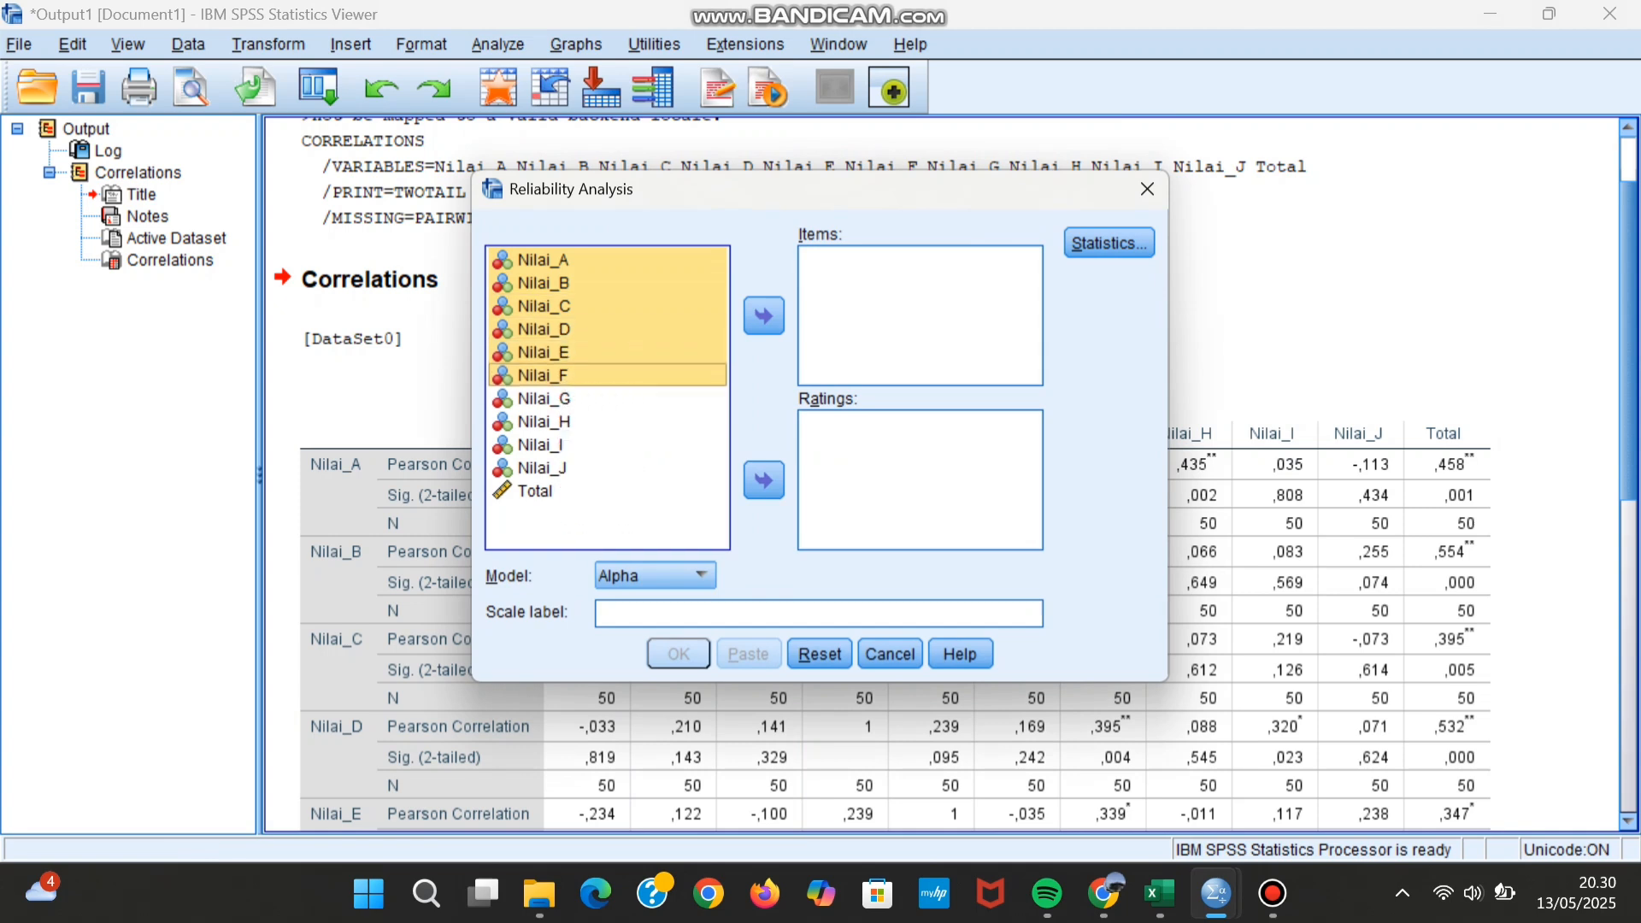
{"action": "key", "text": "shift+Down"}
{"action": "key", "text": "shift+Down"}
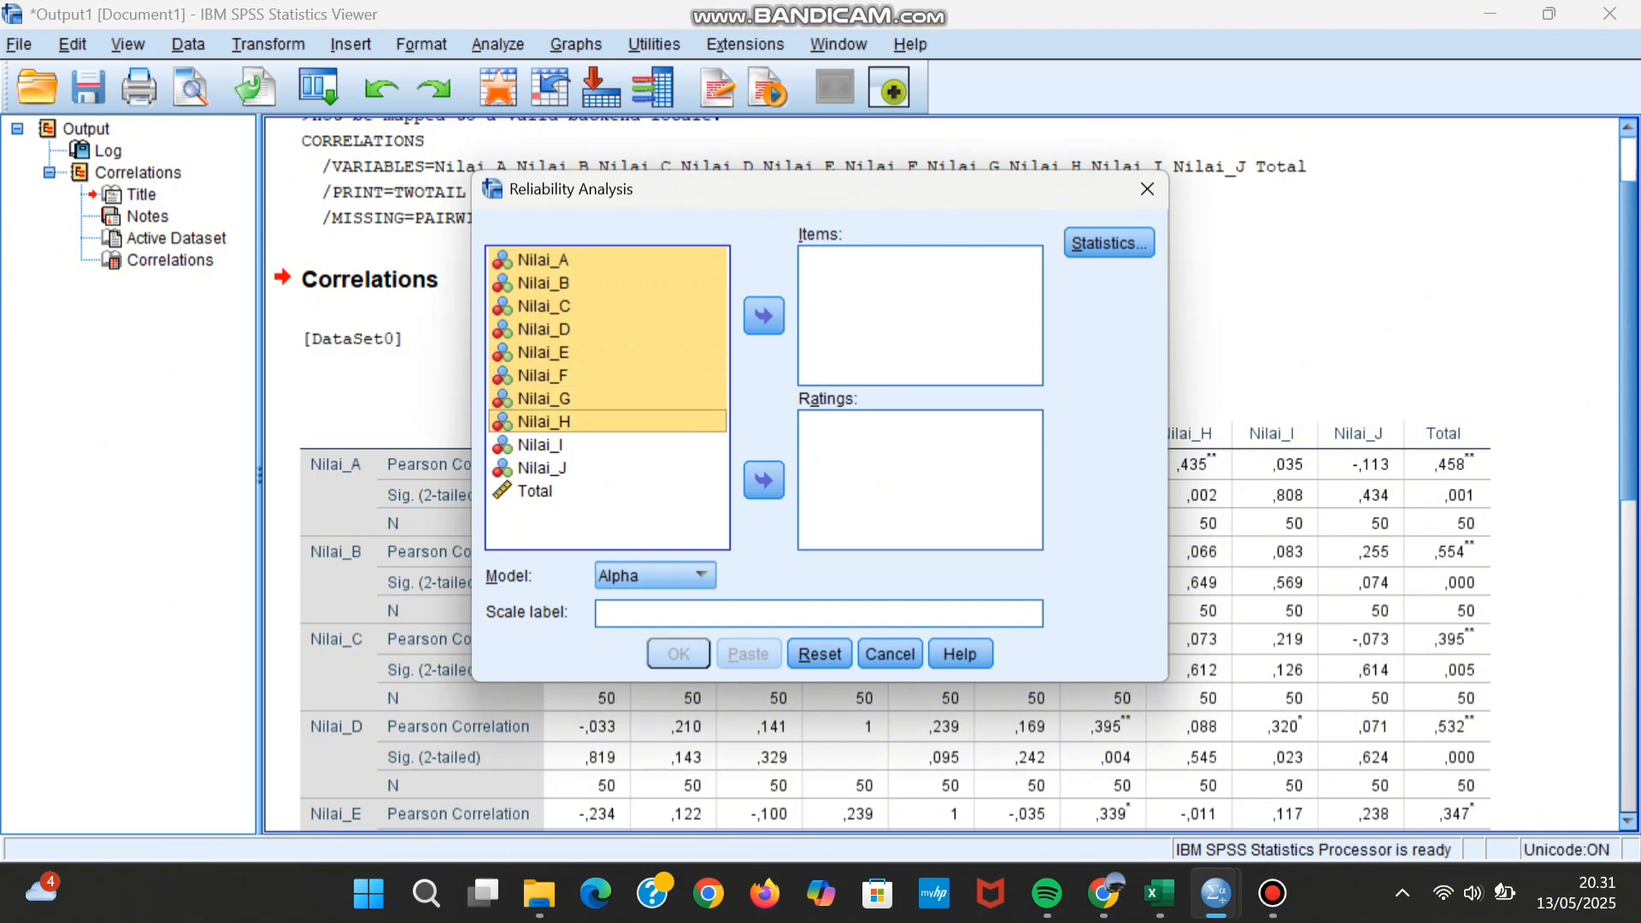
{"action": "key", "text": "shift+Down"}
{"action": "key", "text": "shift+Down"}
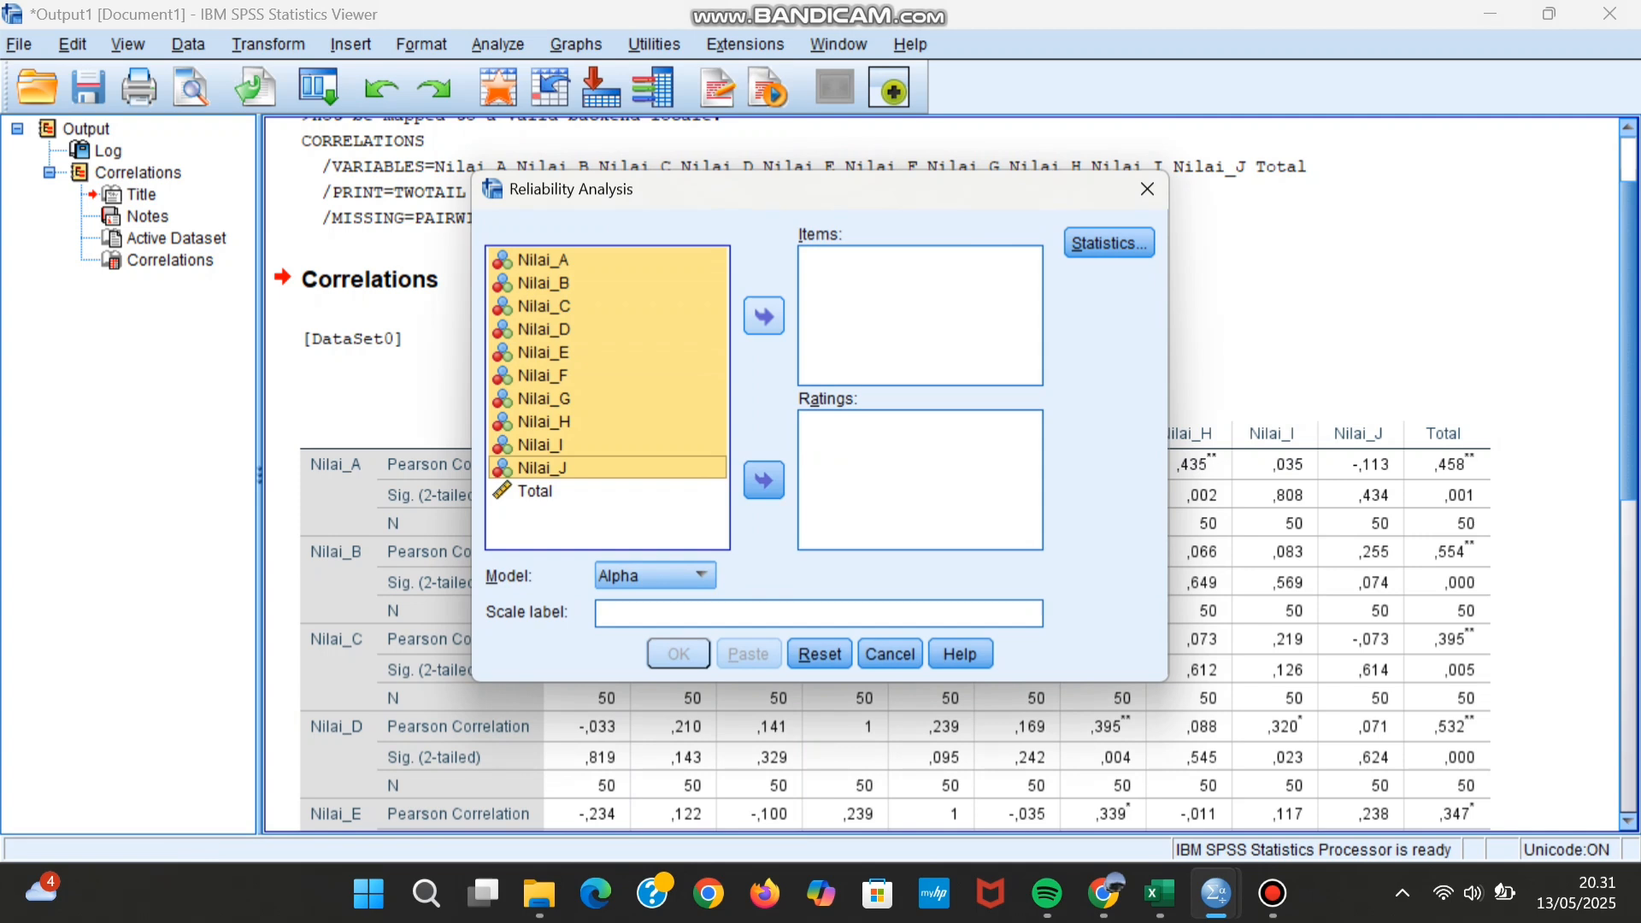
{"action": "left_click", "coordinate": [765, 316]}
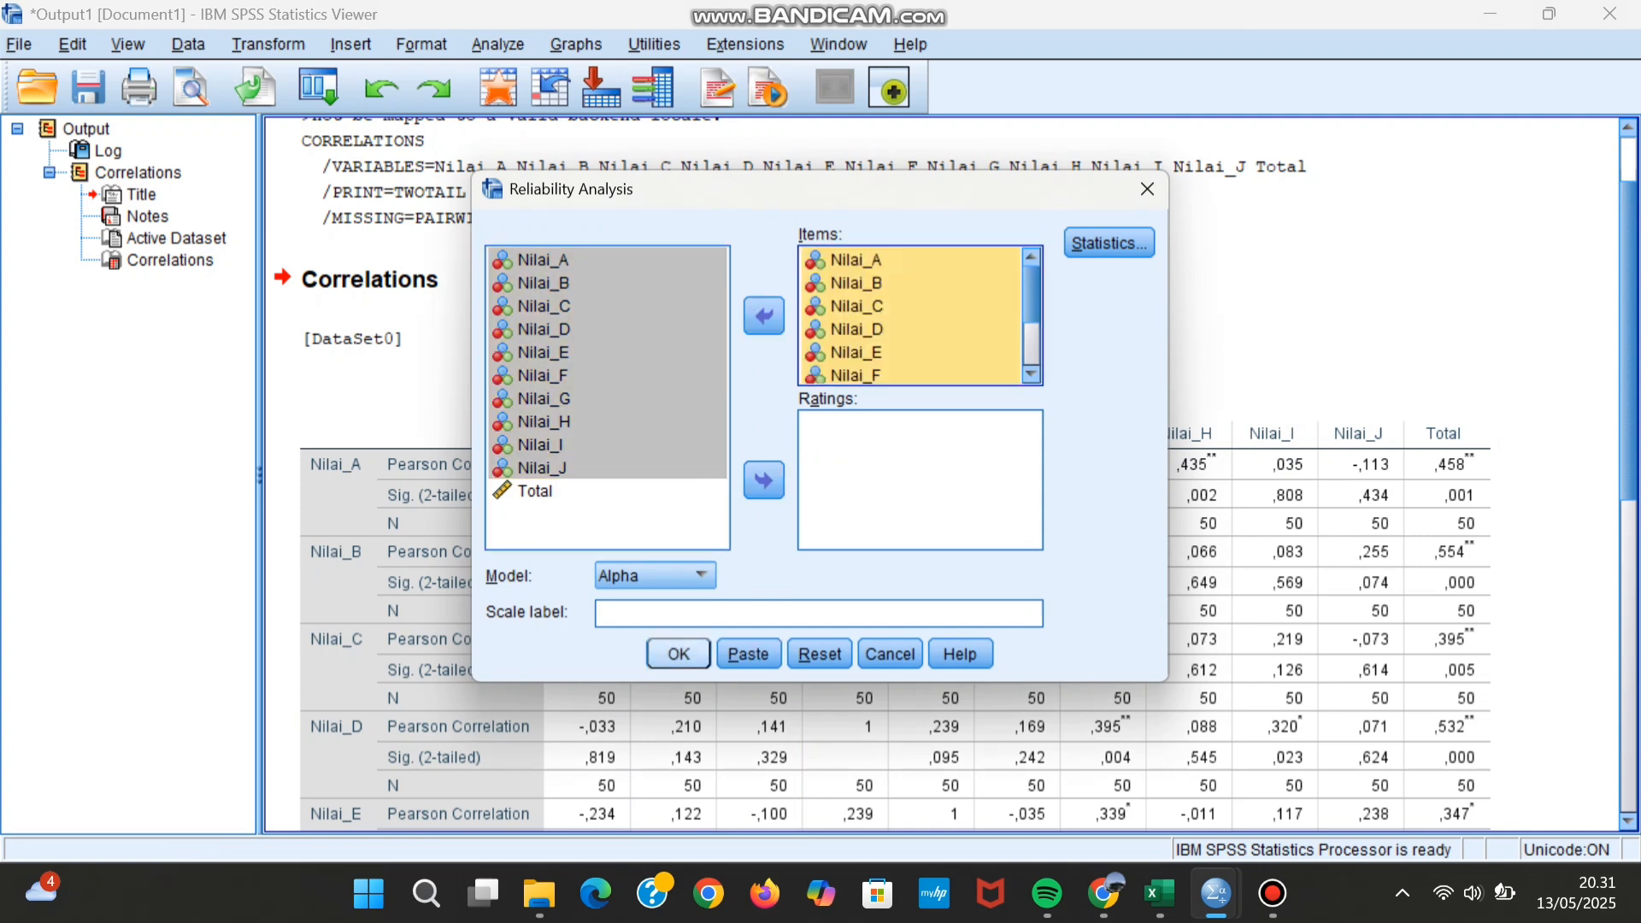
{"action": "key", "text": "Return"}
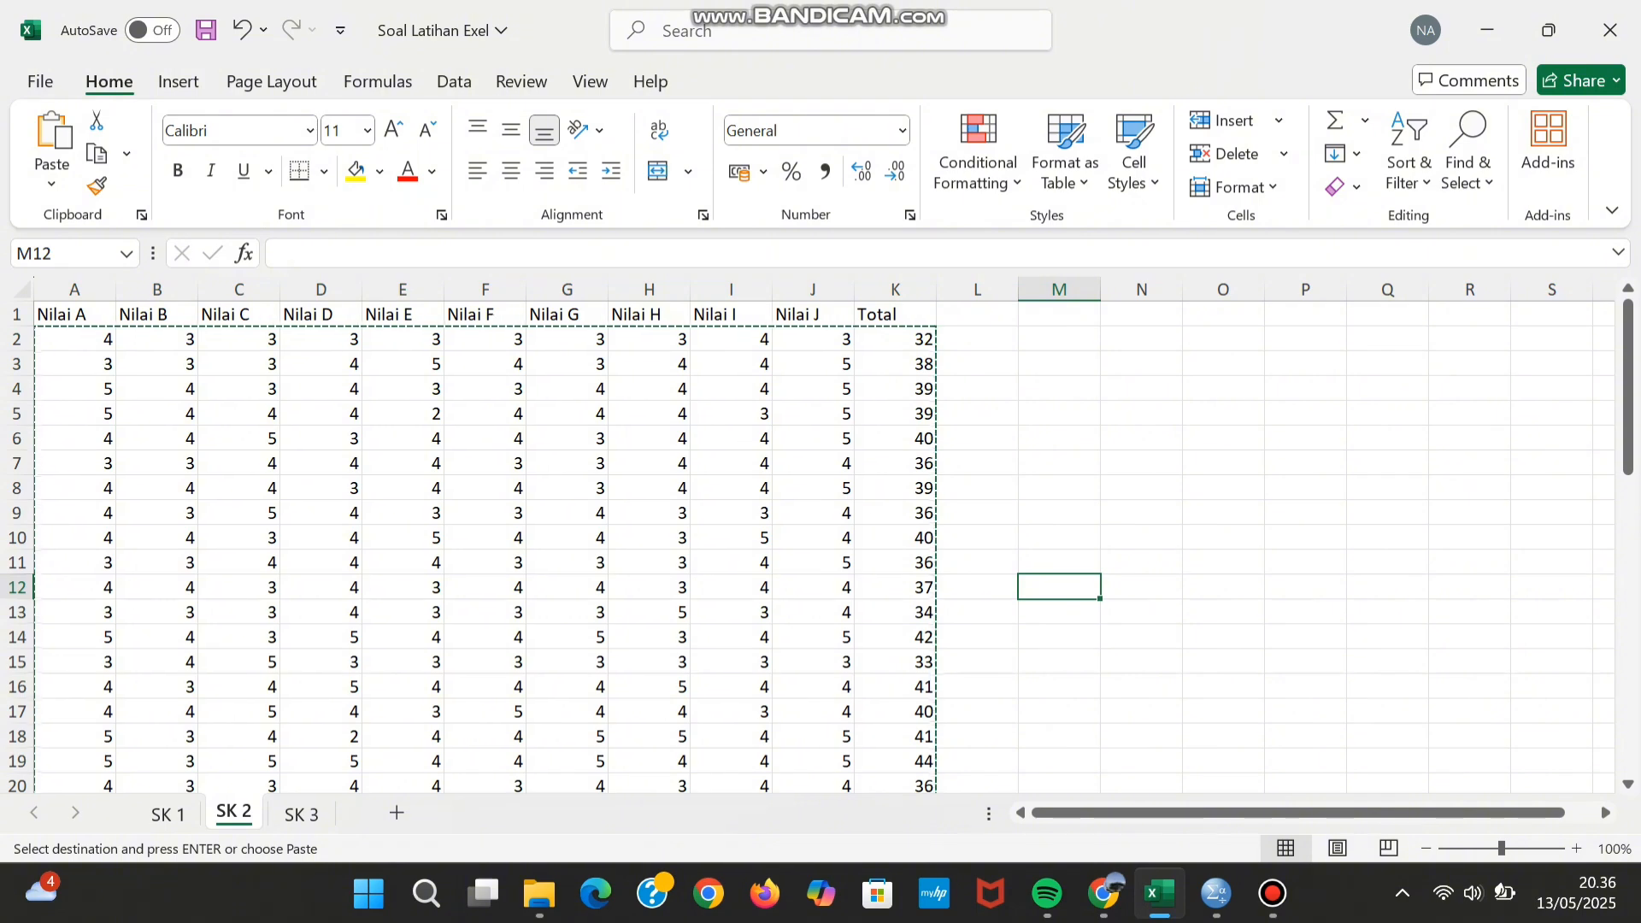
Step: Copy cells A2:K51 of sheet SK 2 in Excel and paste them into the empty Untitled3 dataset in SPSS, starting at the first cell
{"action": "left_click_drag", "start_coordinate": [75, 340], "coordinate": [928, 737]}
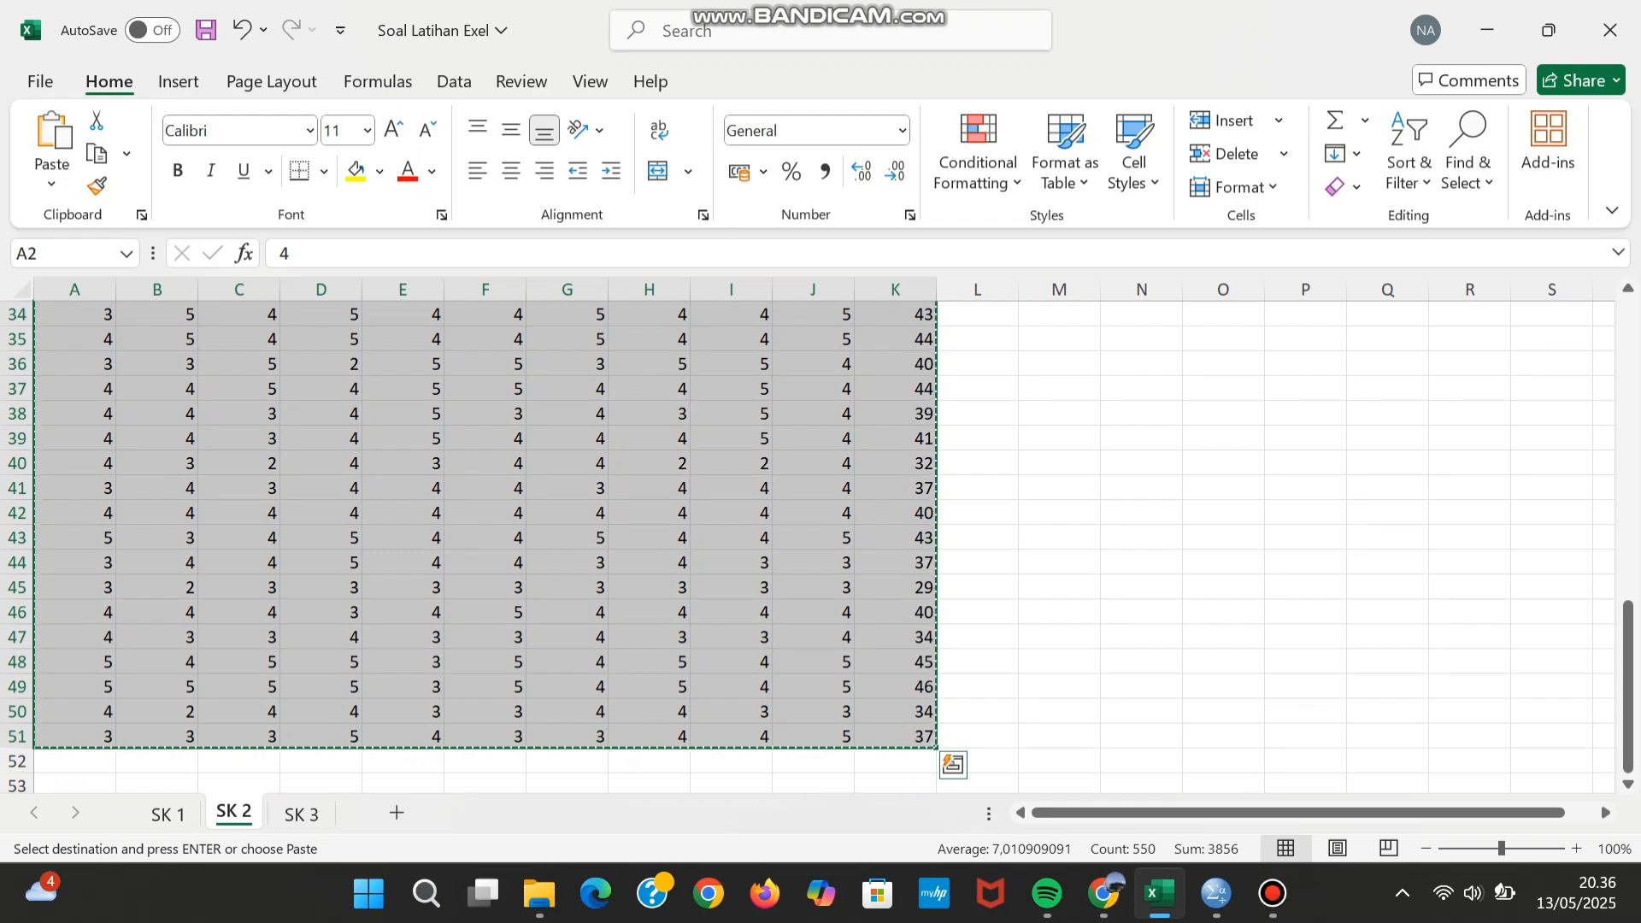
{"action": "left_click", "coordinate": [1272, 893]}
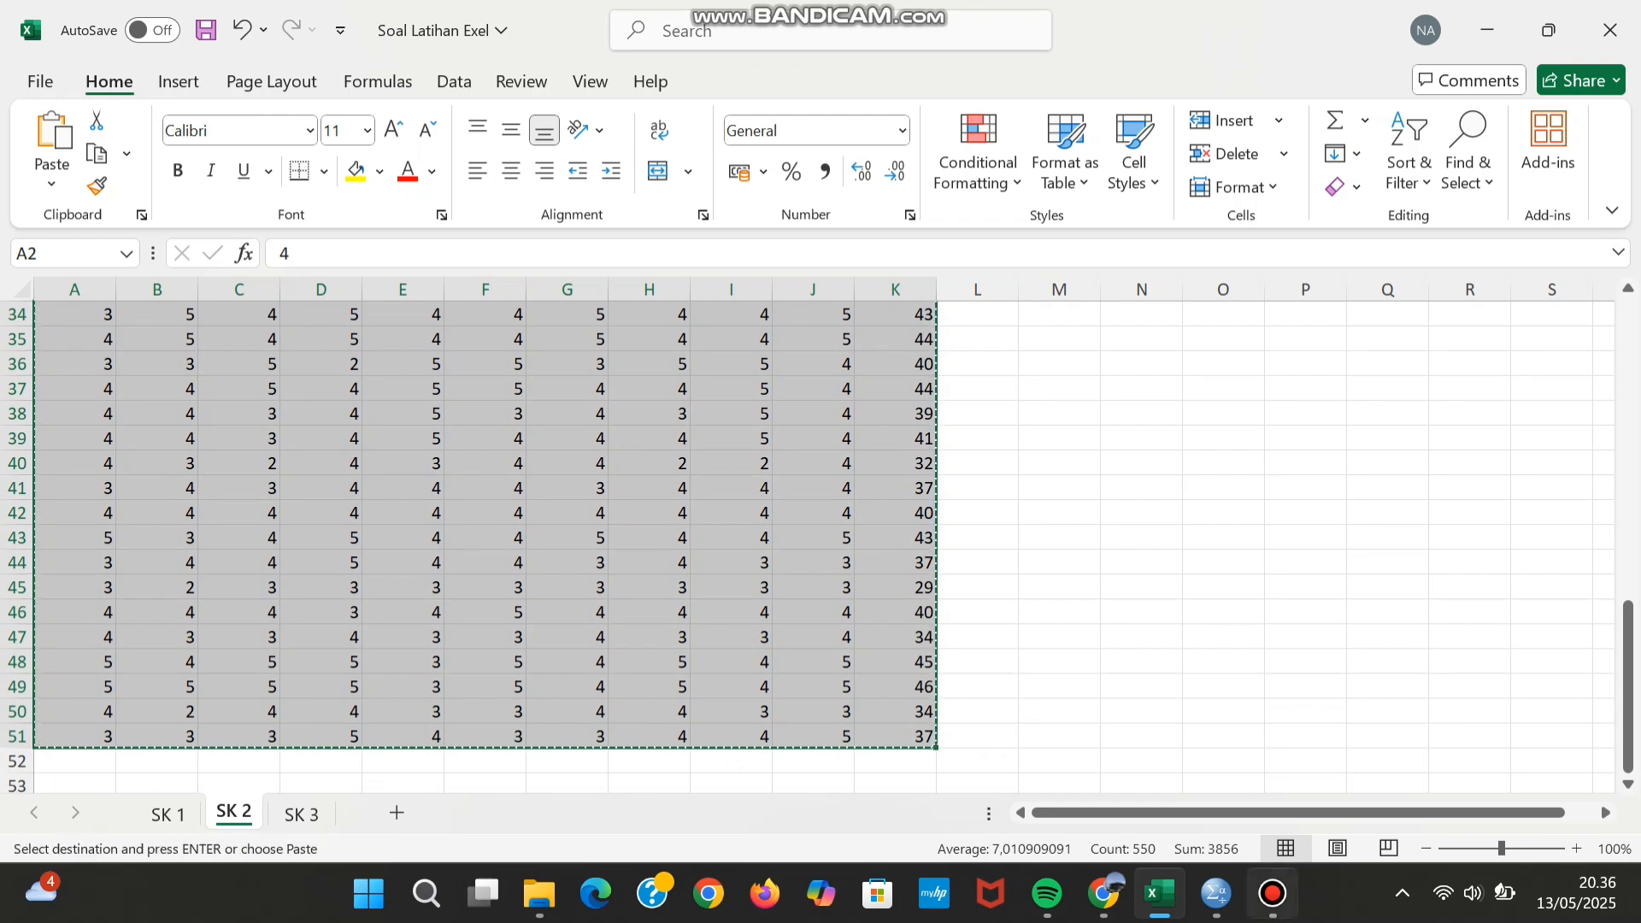
{"action": "mouse_move", "coordinate": [1216, 894]}
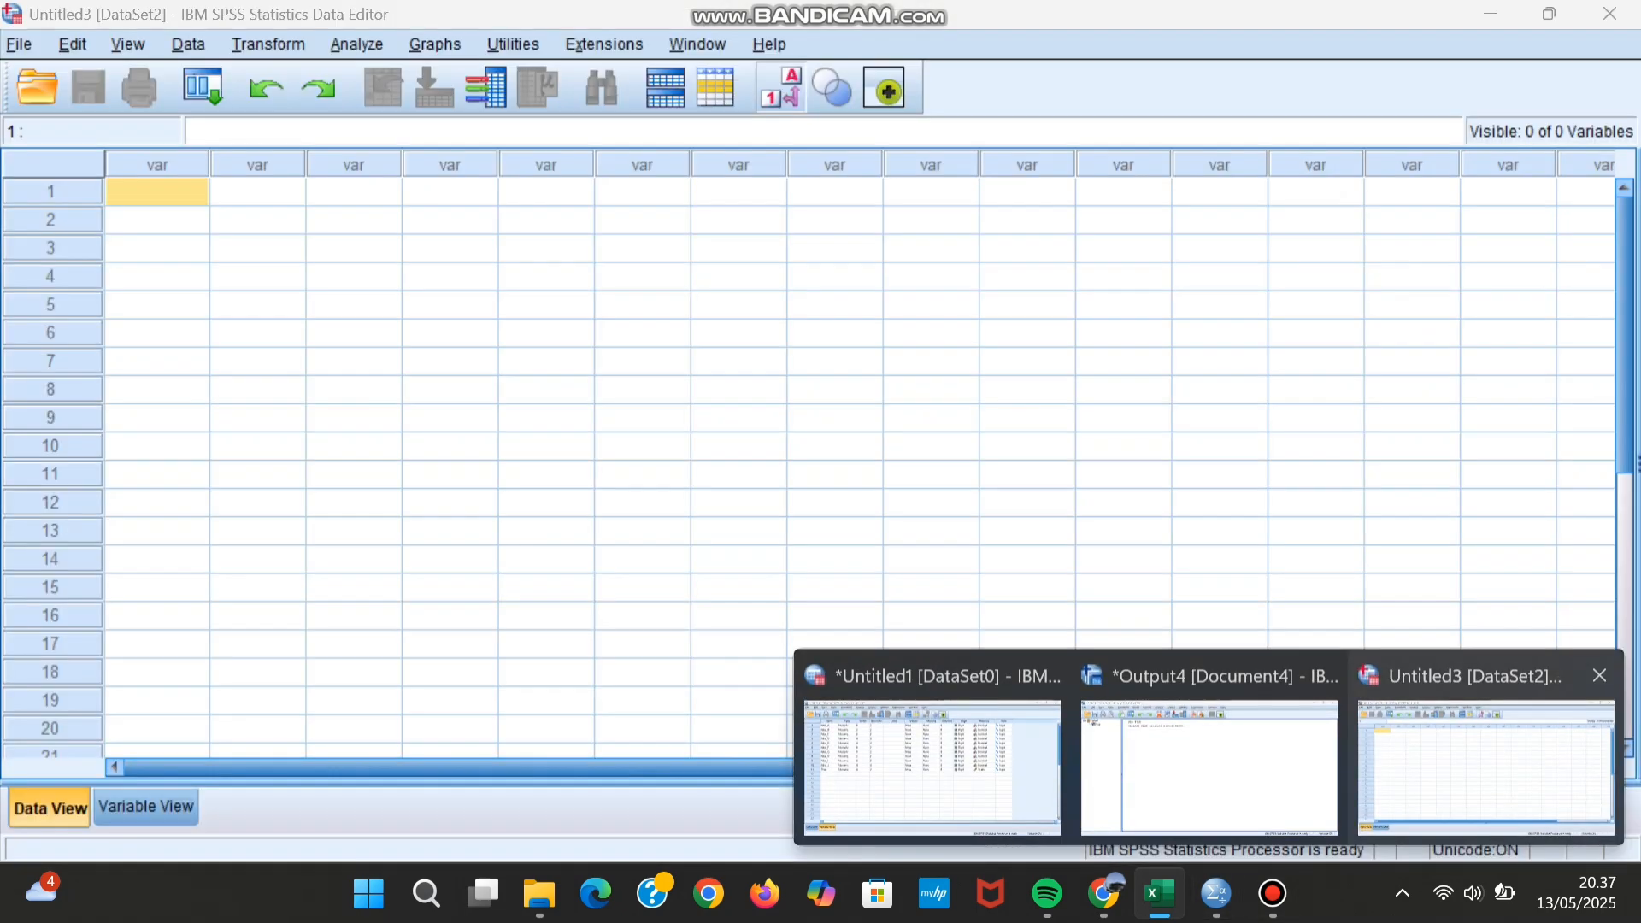
{"action": "left_click", "coordinate": [1486, 764]}
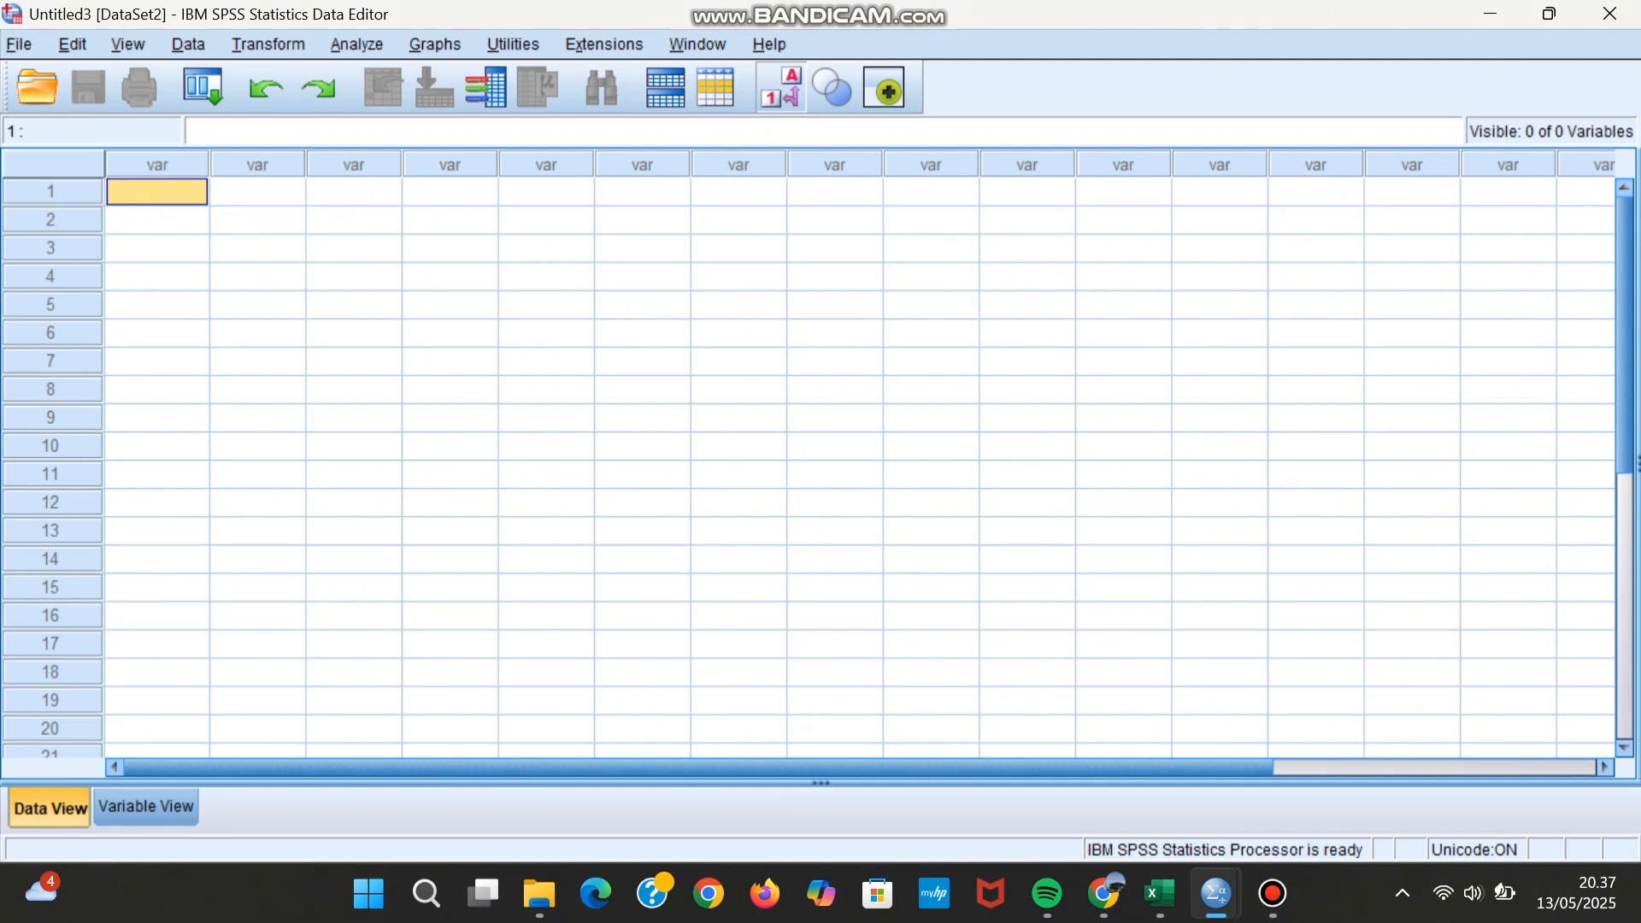
{"action": "left_click", "coordinate": [157, 248]}
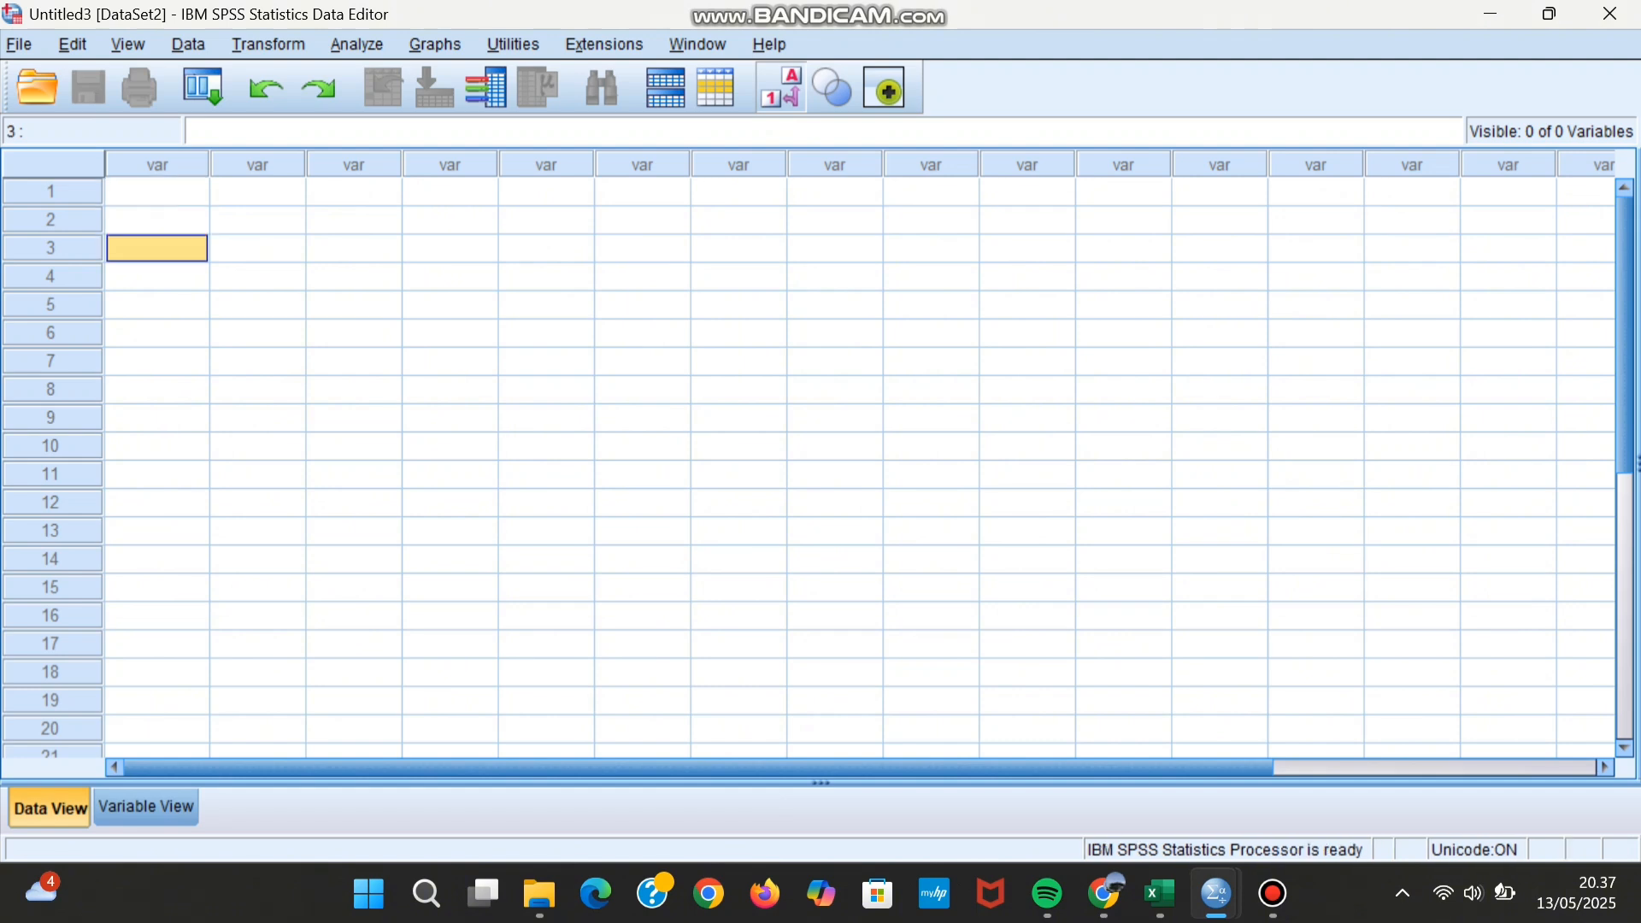
{"action": "left_click", "coordinate": [158, 192]}
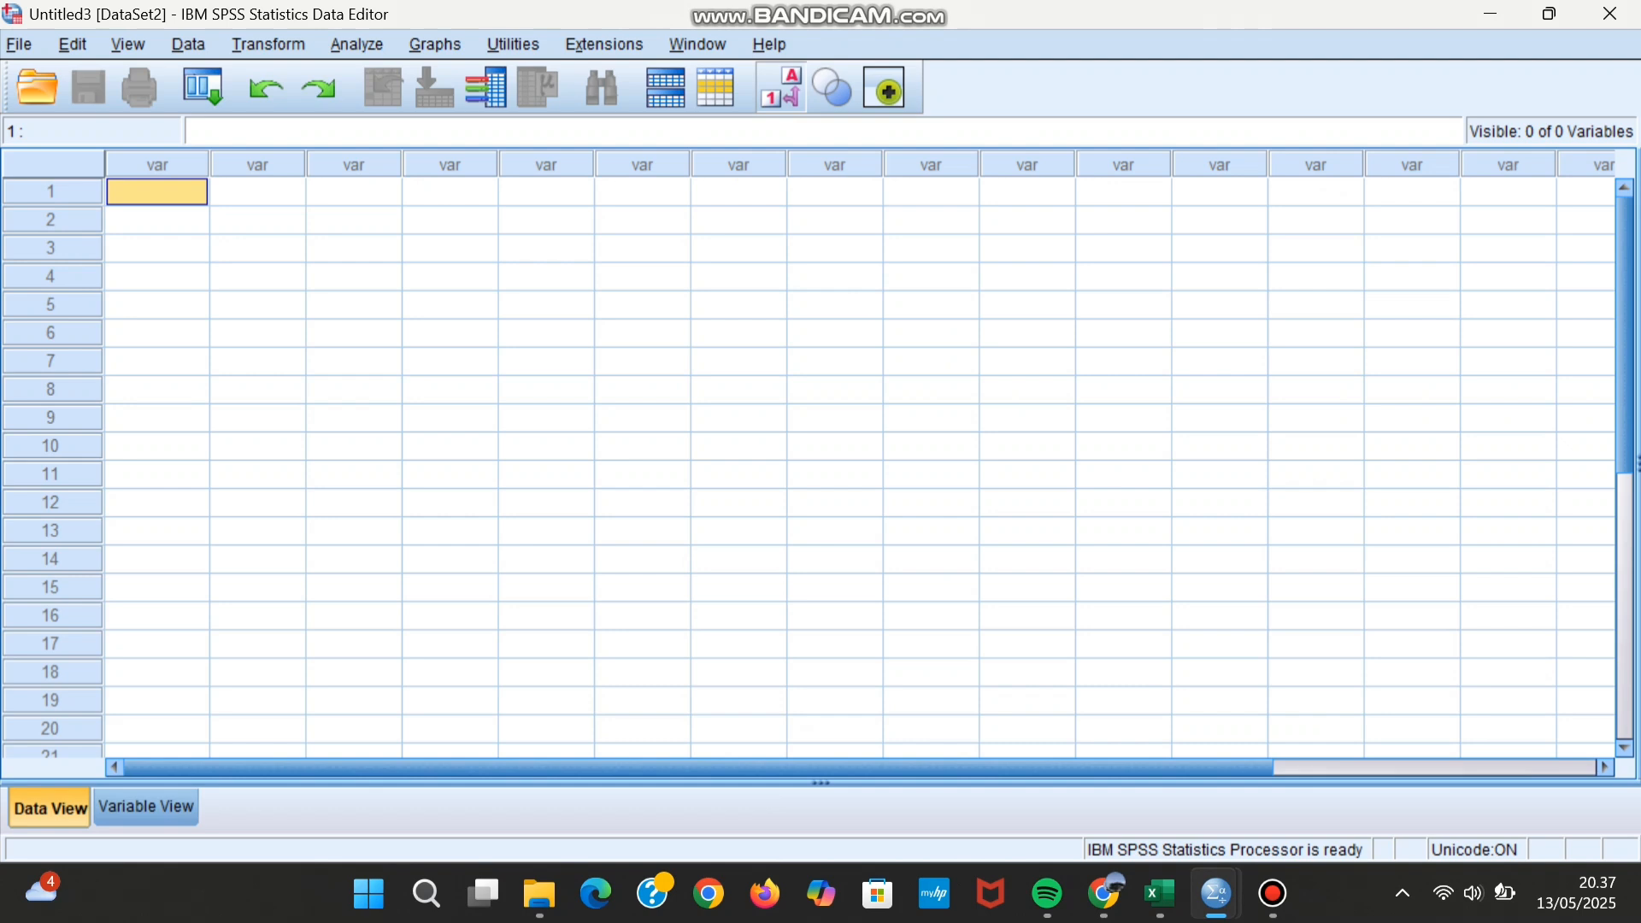
{"action": "right_click", "coordinate": [153, 207]}
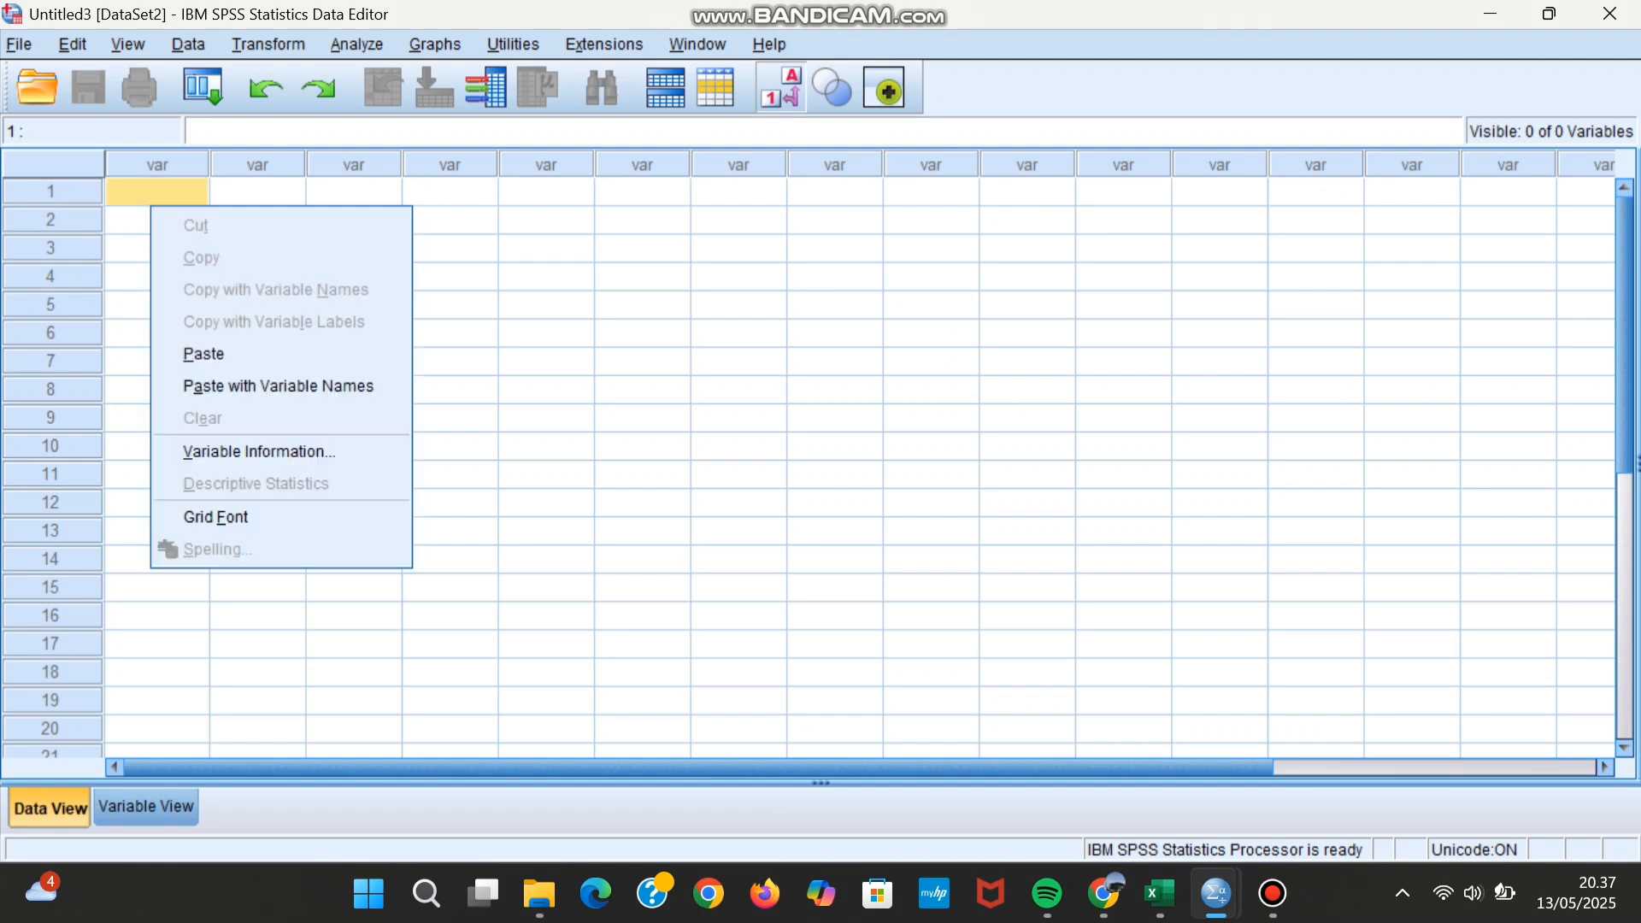
{"action": "left_click", "coordinate": [204, 353]}
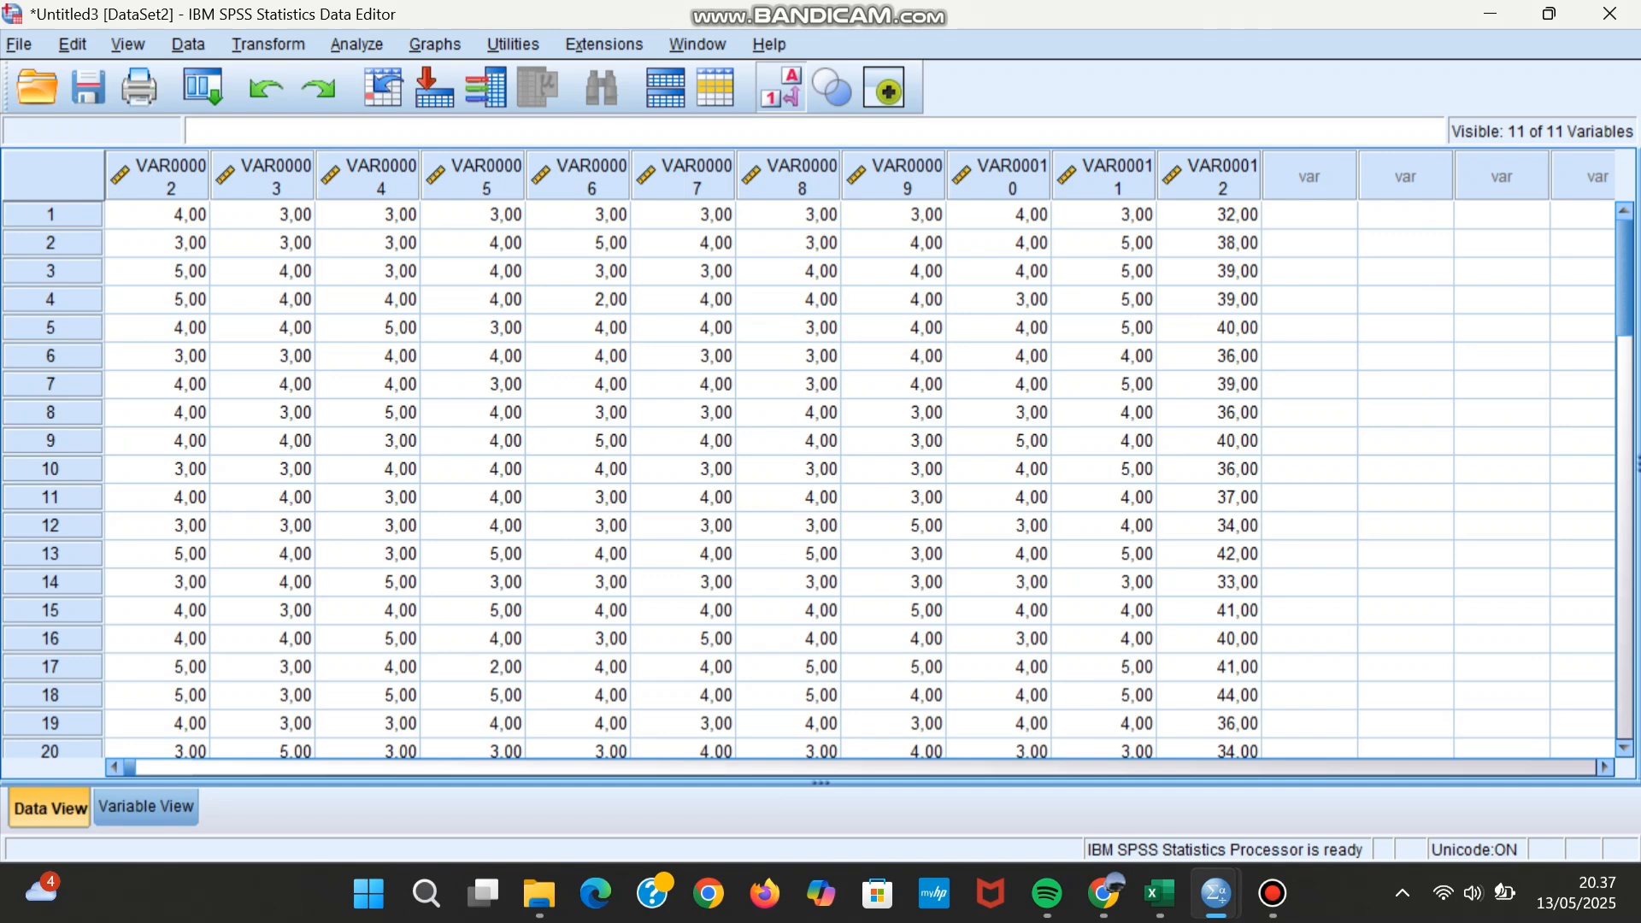
{"action": "scroll", "coordinate": [855, 479], "scroll_direction": "down", "scroll_amount": 3}
{"action": "scroll", "coordinate": [855, 479], "scroll_direction": "up", "scroll_amount": 3}
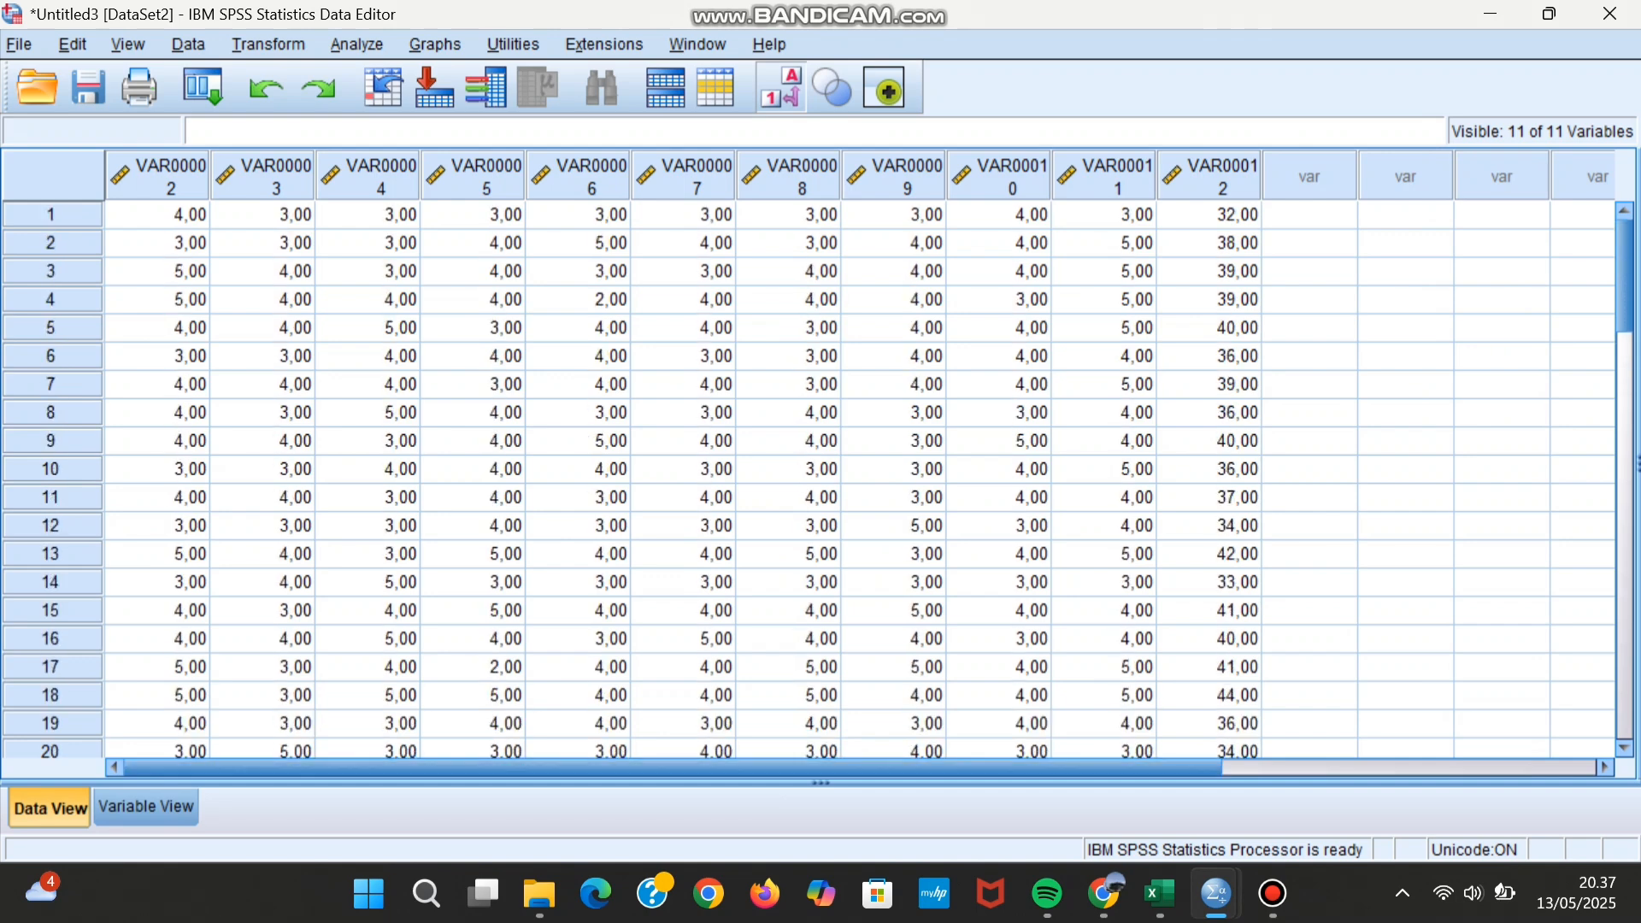
Step: Rename the eleven variables of the pasted dataset Nilai_A through Nilai_J in order, and the last one Total
{"action": "left_click", "coordinate": [147, 806]}
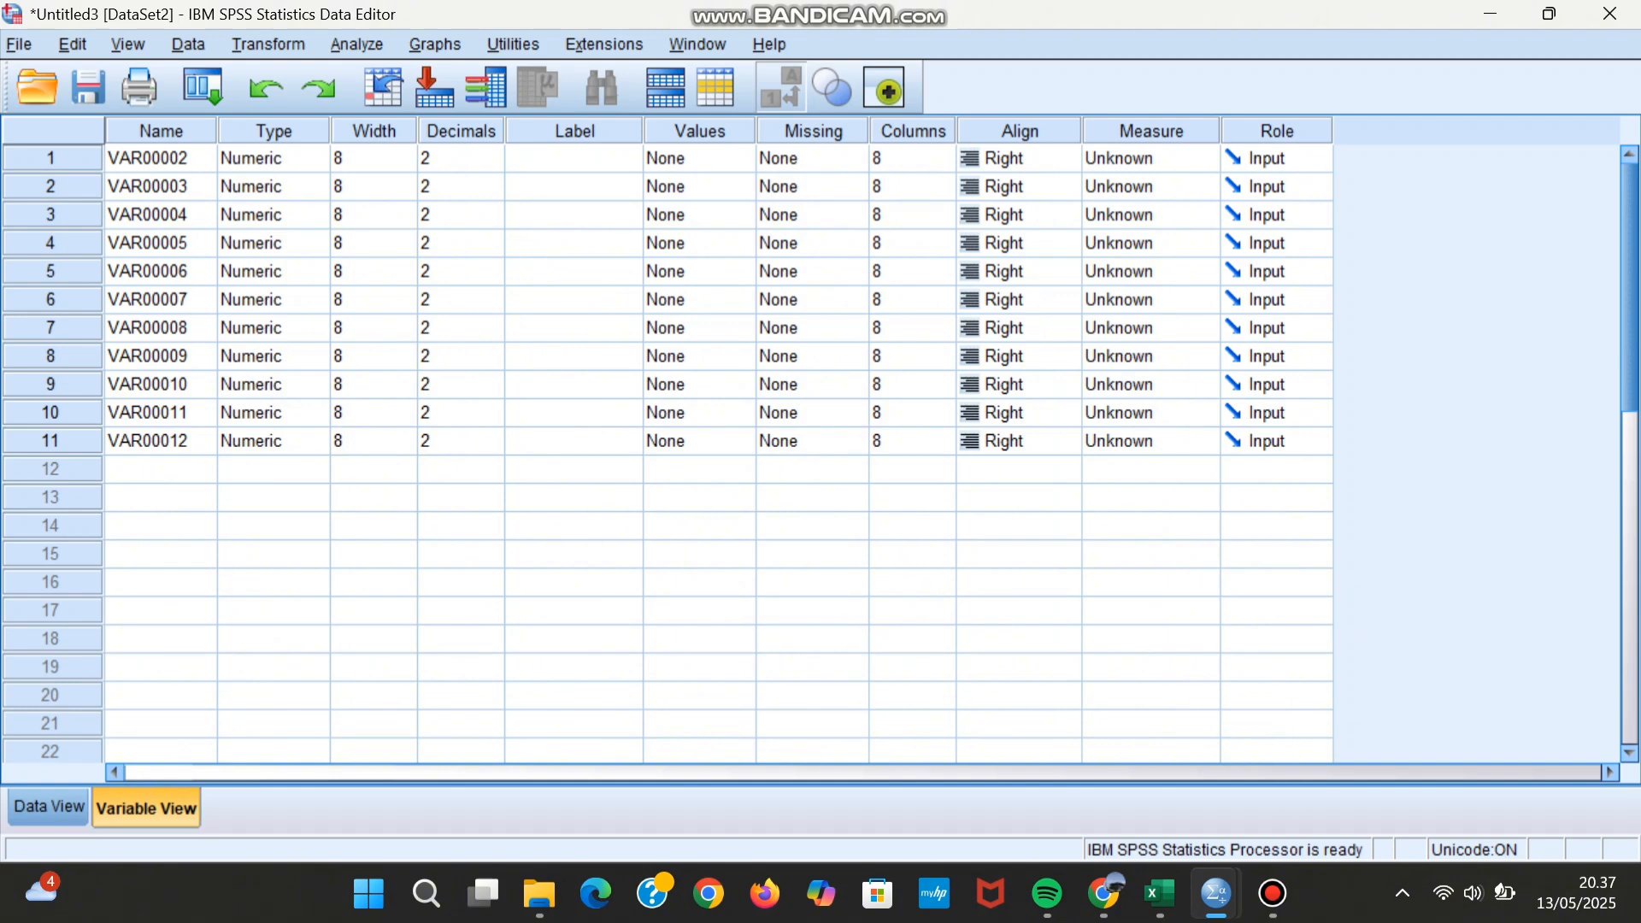
{"action": "left_click", "coordinate": [161, 159]}
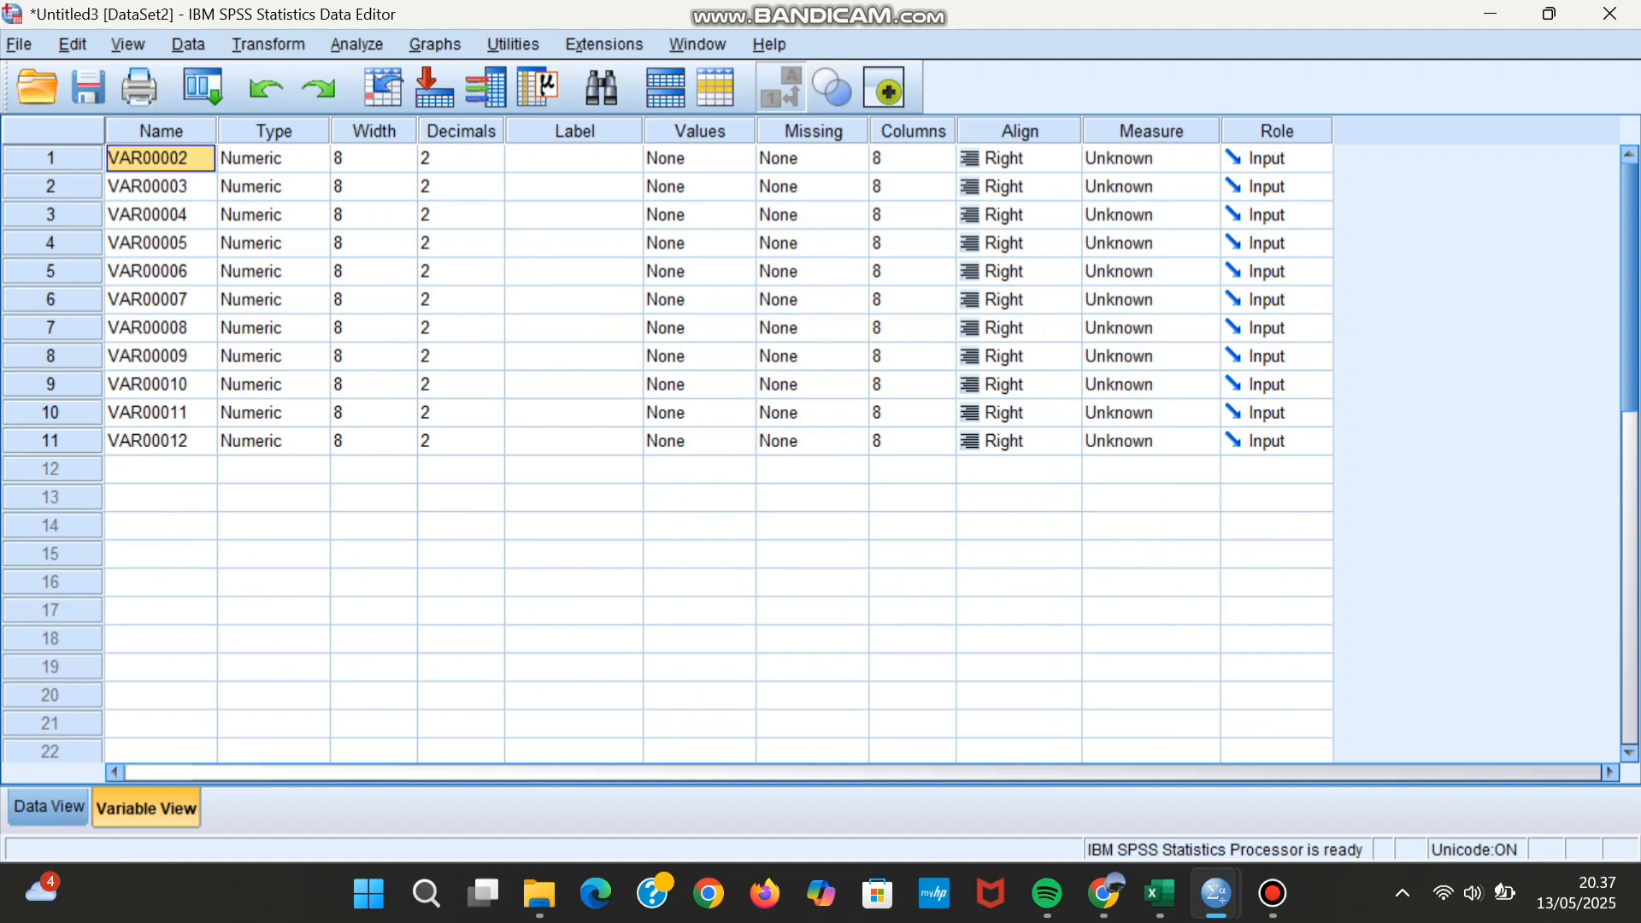
{"action": "type", "text": "Ni"}
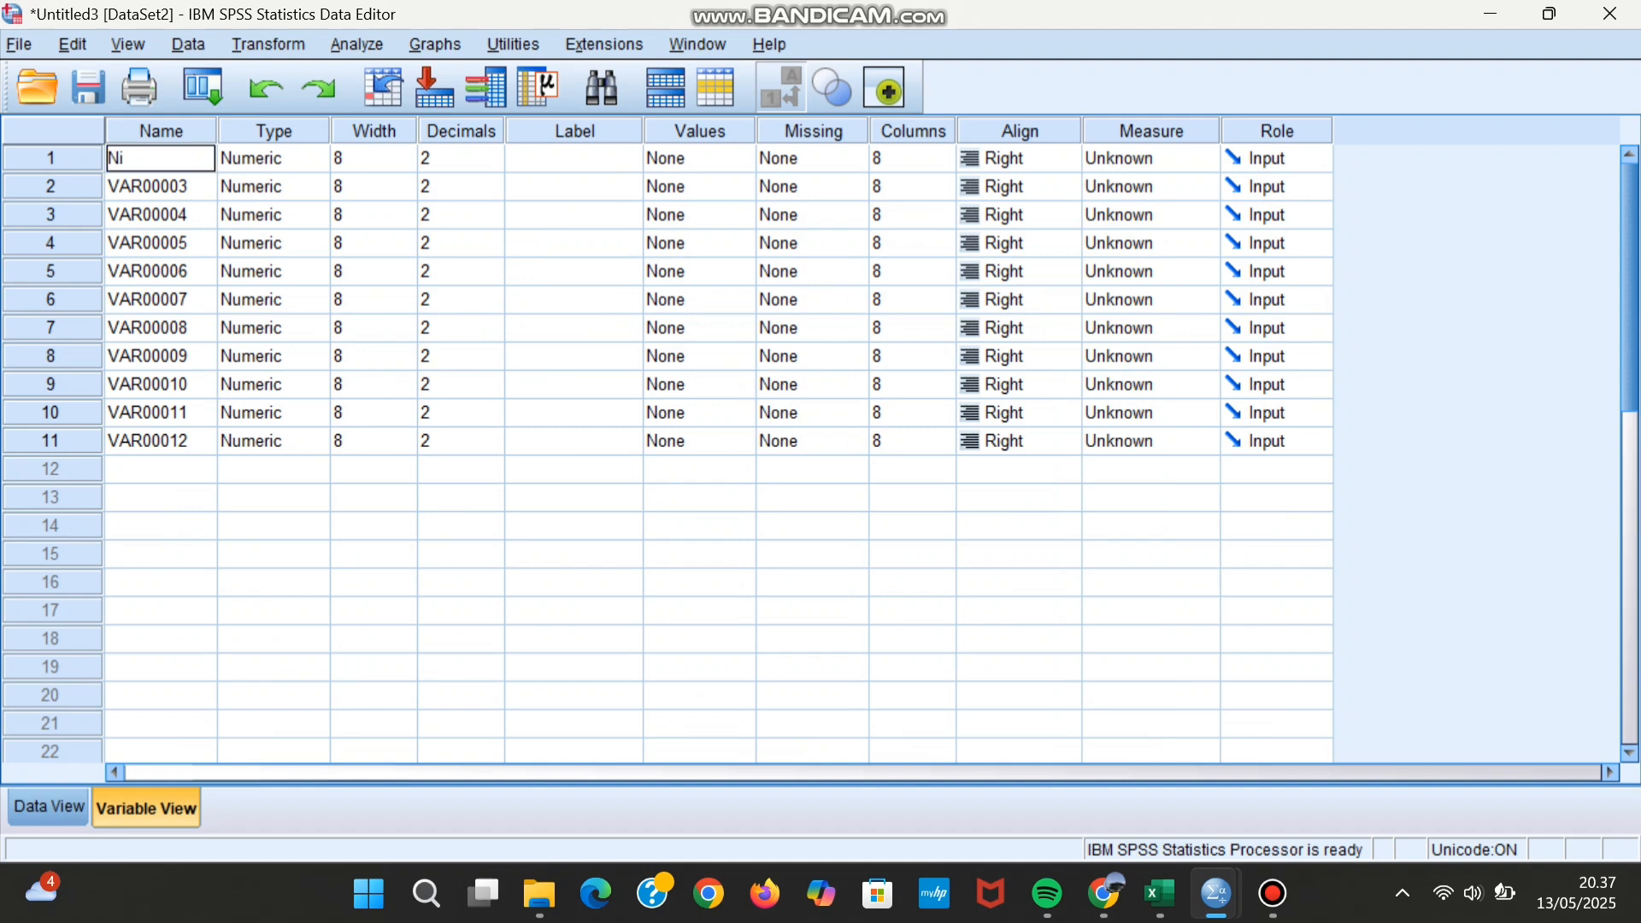
{"action": "type", "text": "lai_A"}
{"action": "key", "text": "Return"}
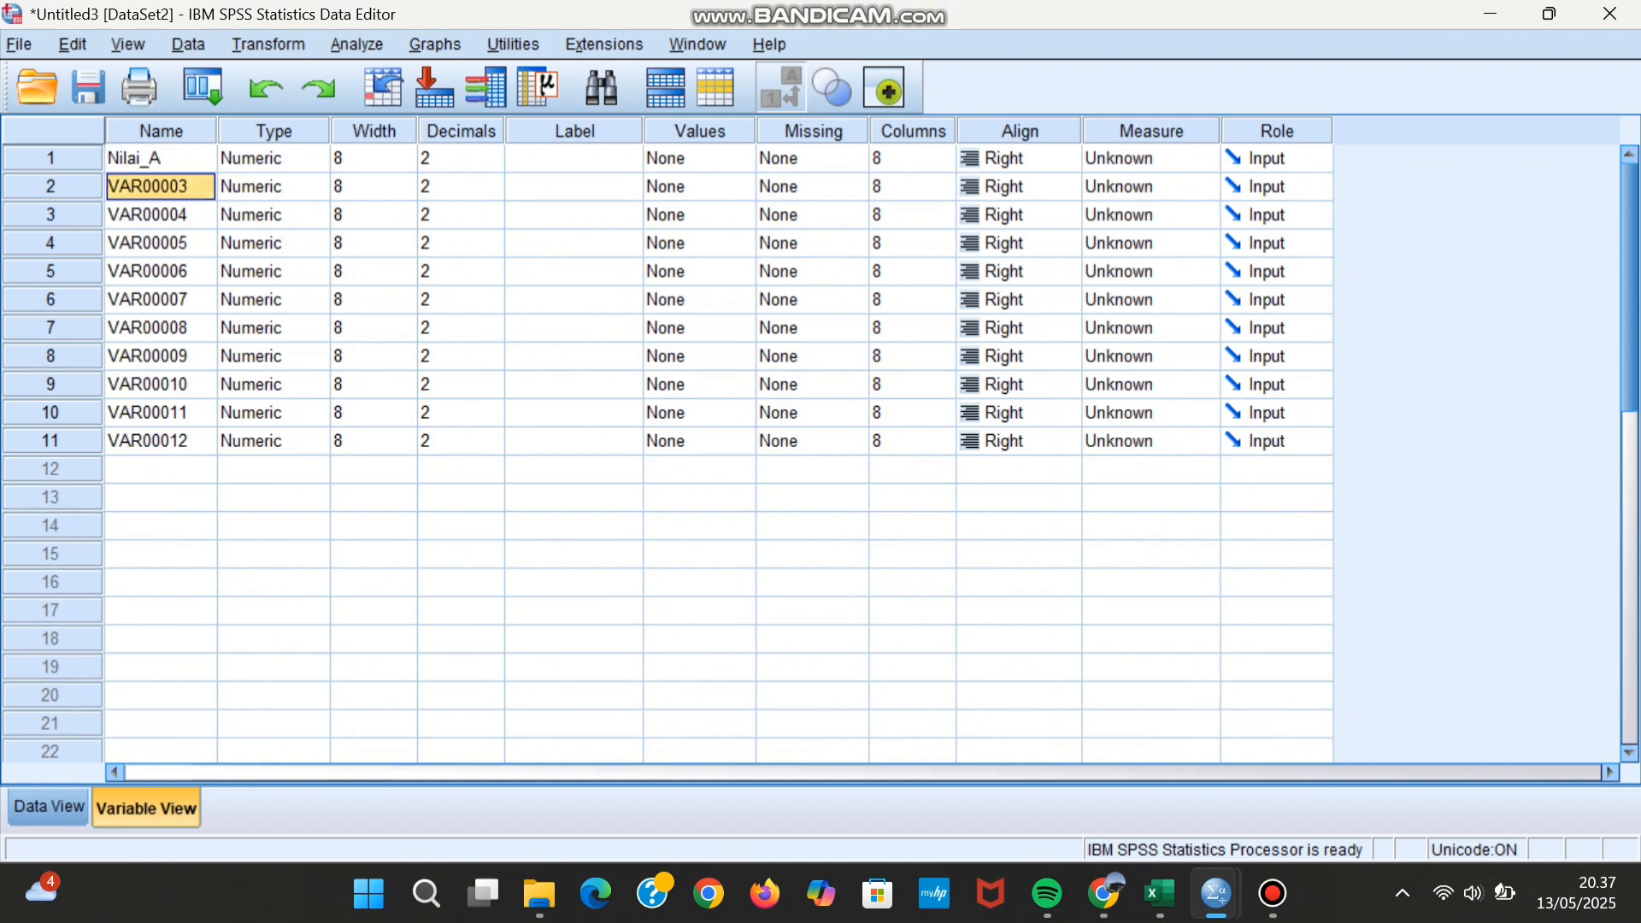
{"action": "type", "text": "Nilai_B"}
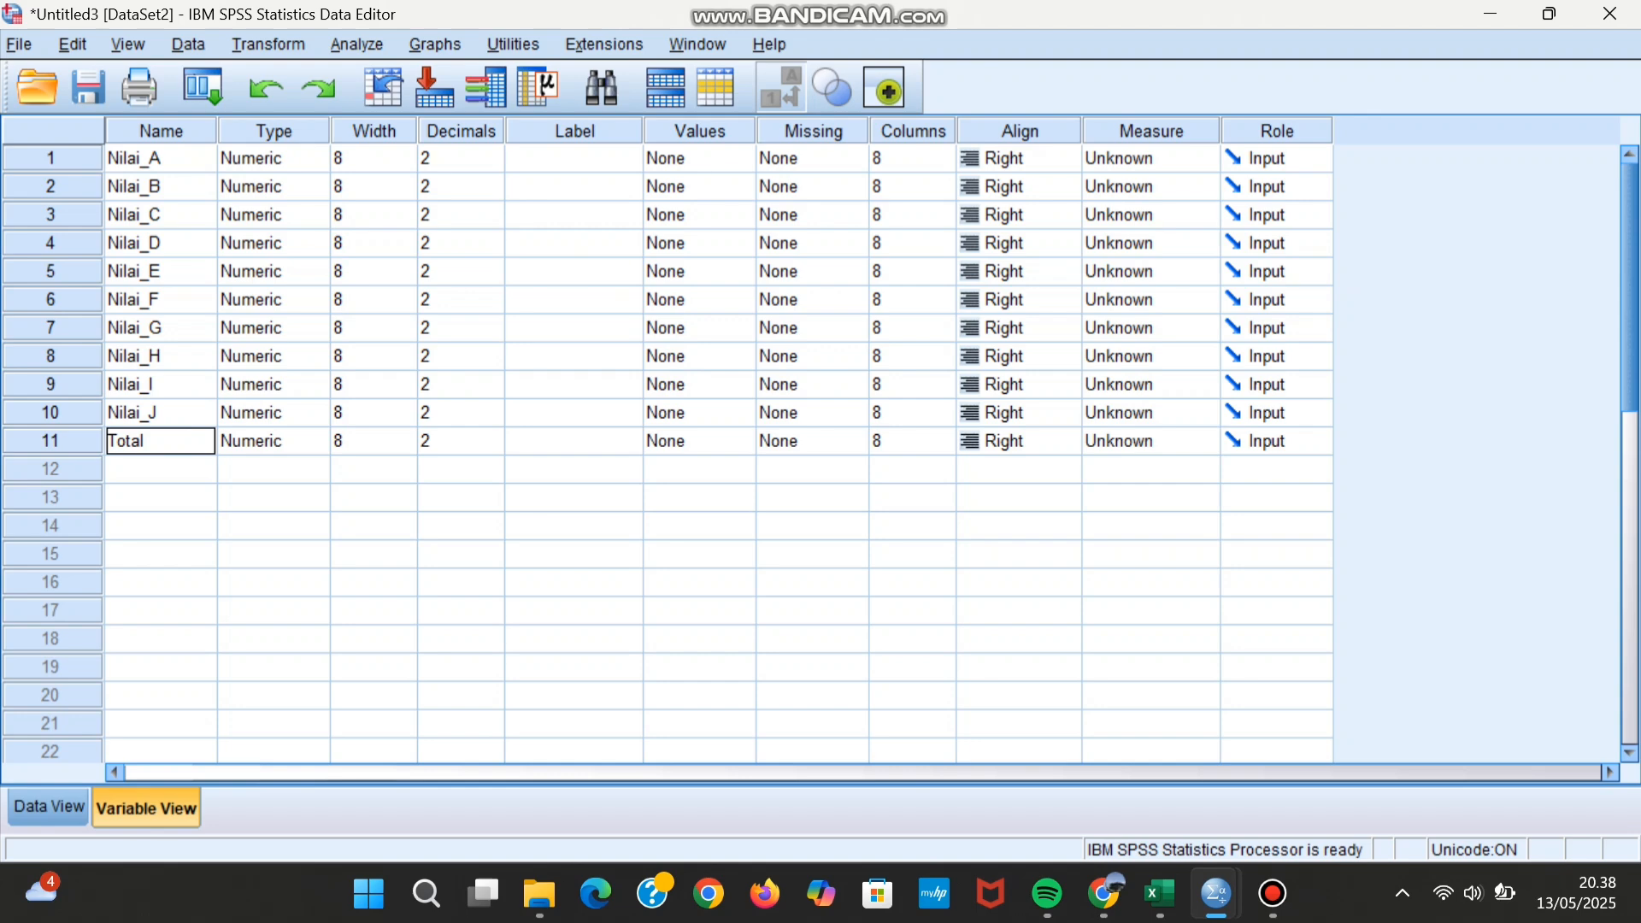
Step: Run a two-tailed Pearson bivariate correlation on Nilai_A to Nilai_J and Total of the new dataset, flagging significant correlations
{"action": "left_click", "coordinate": [48, 807]}
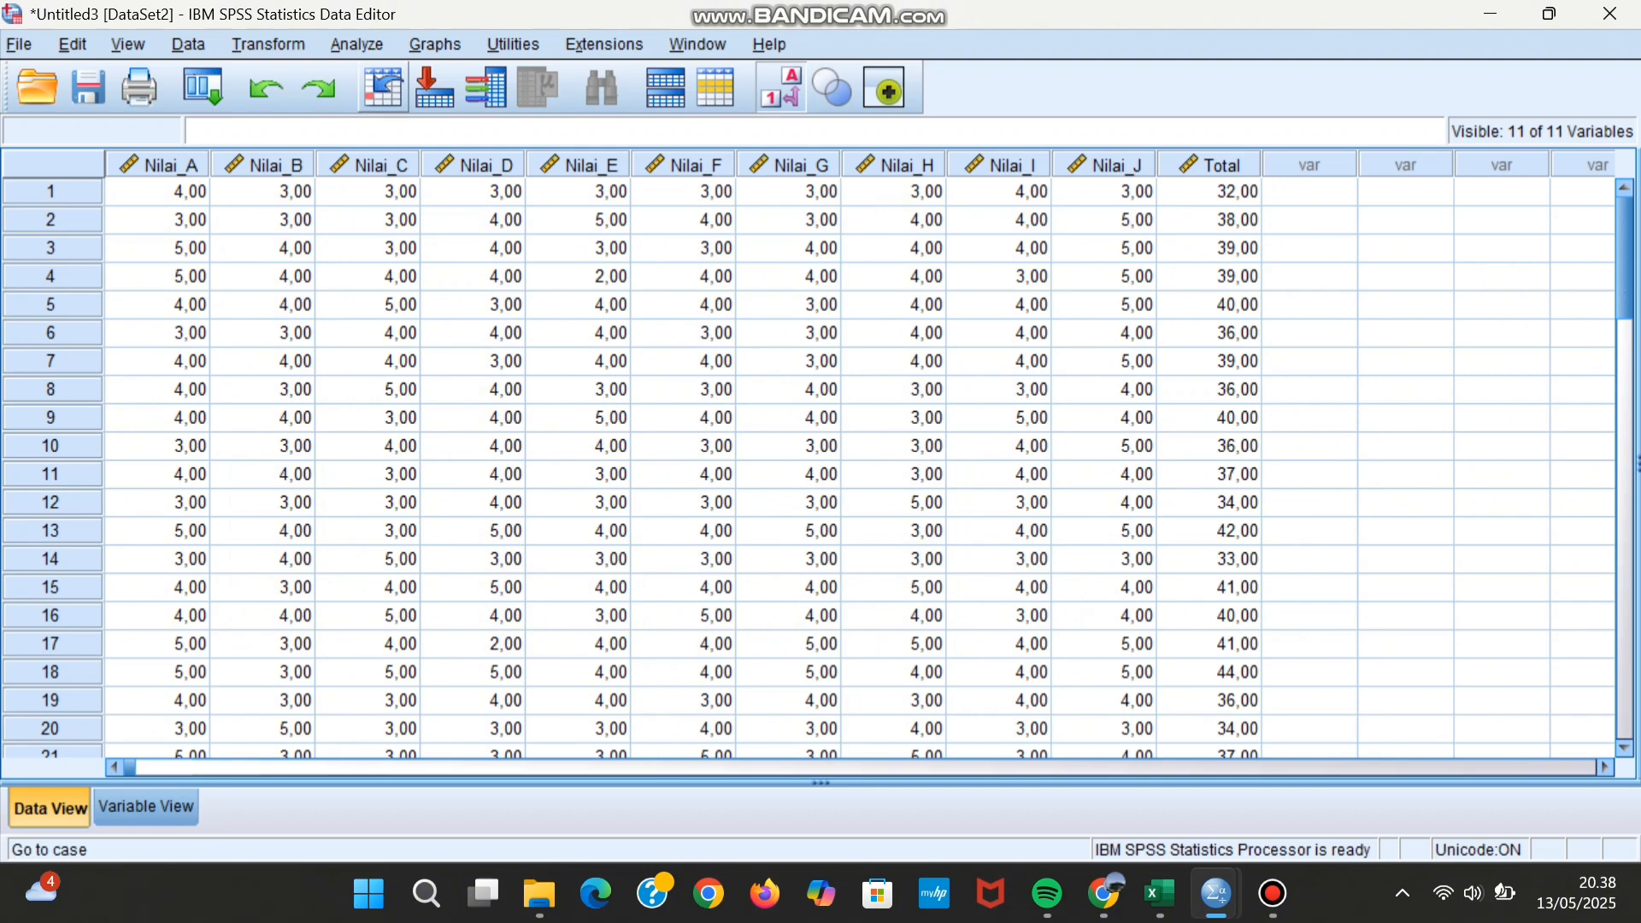
{"action": "left_click", "coordinate": [356, 43]}
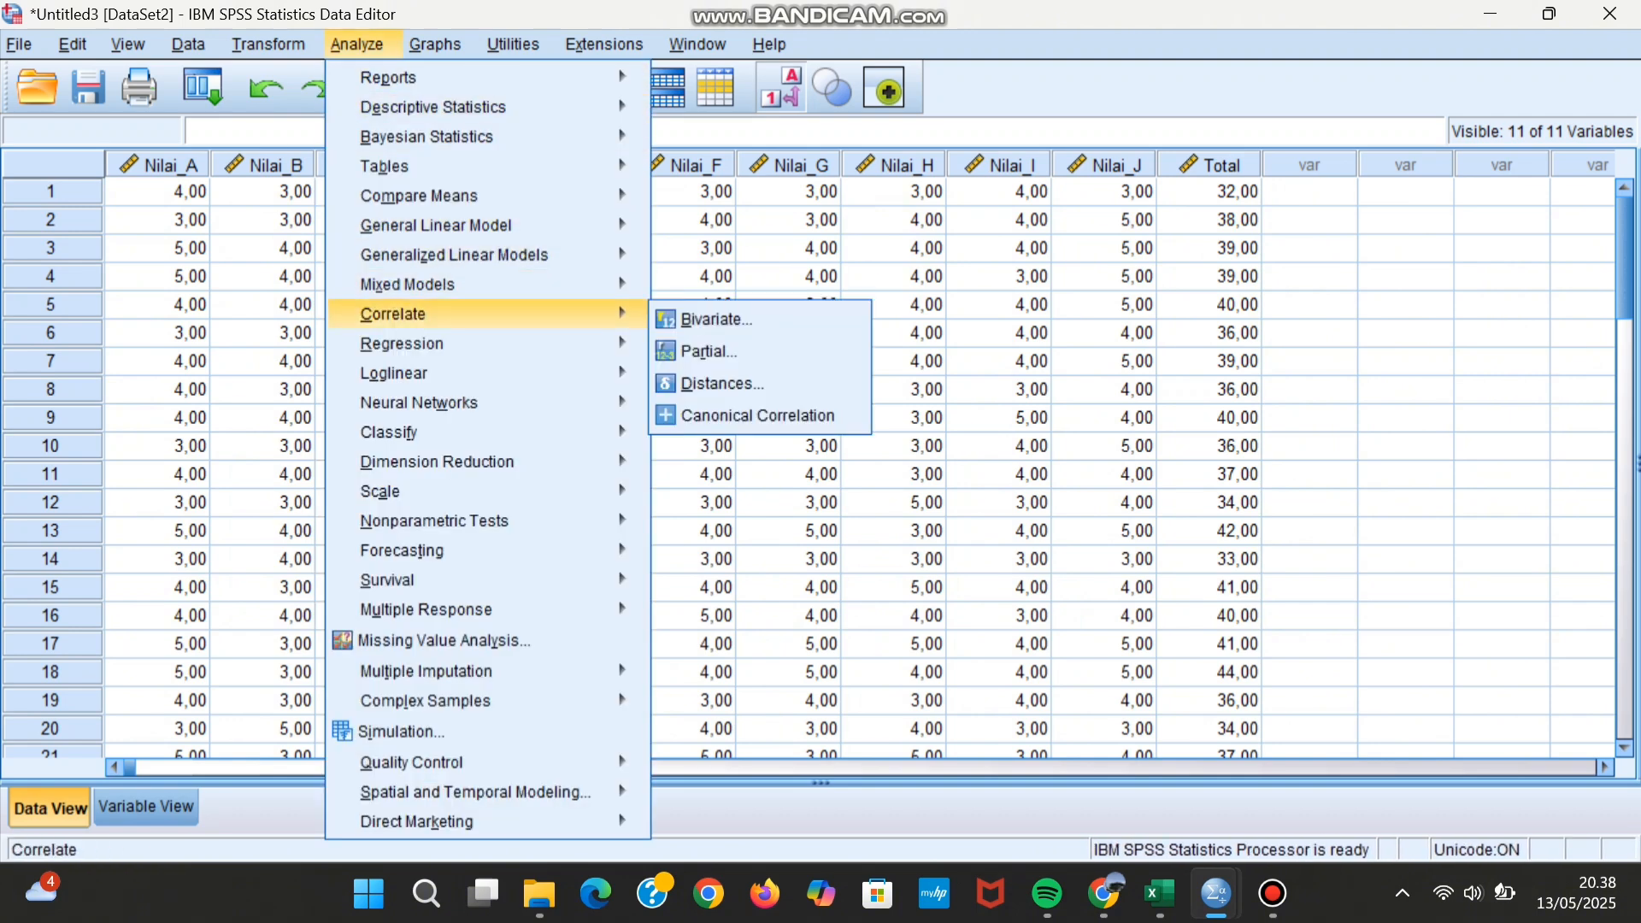
{"action": "mouse_move", "coordinate": [428, 314]}
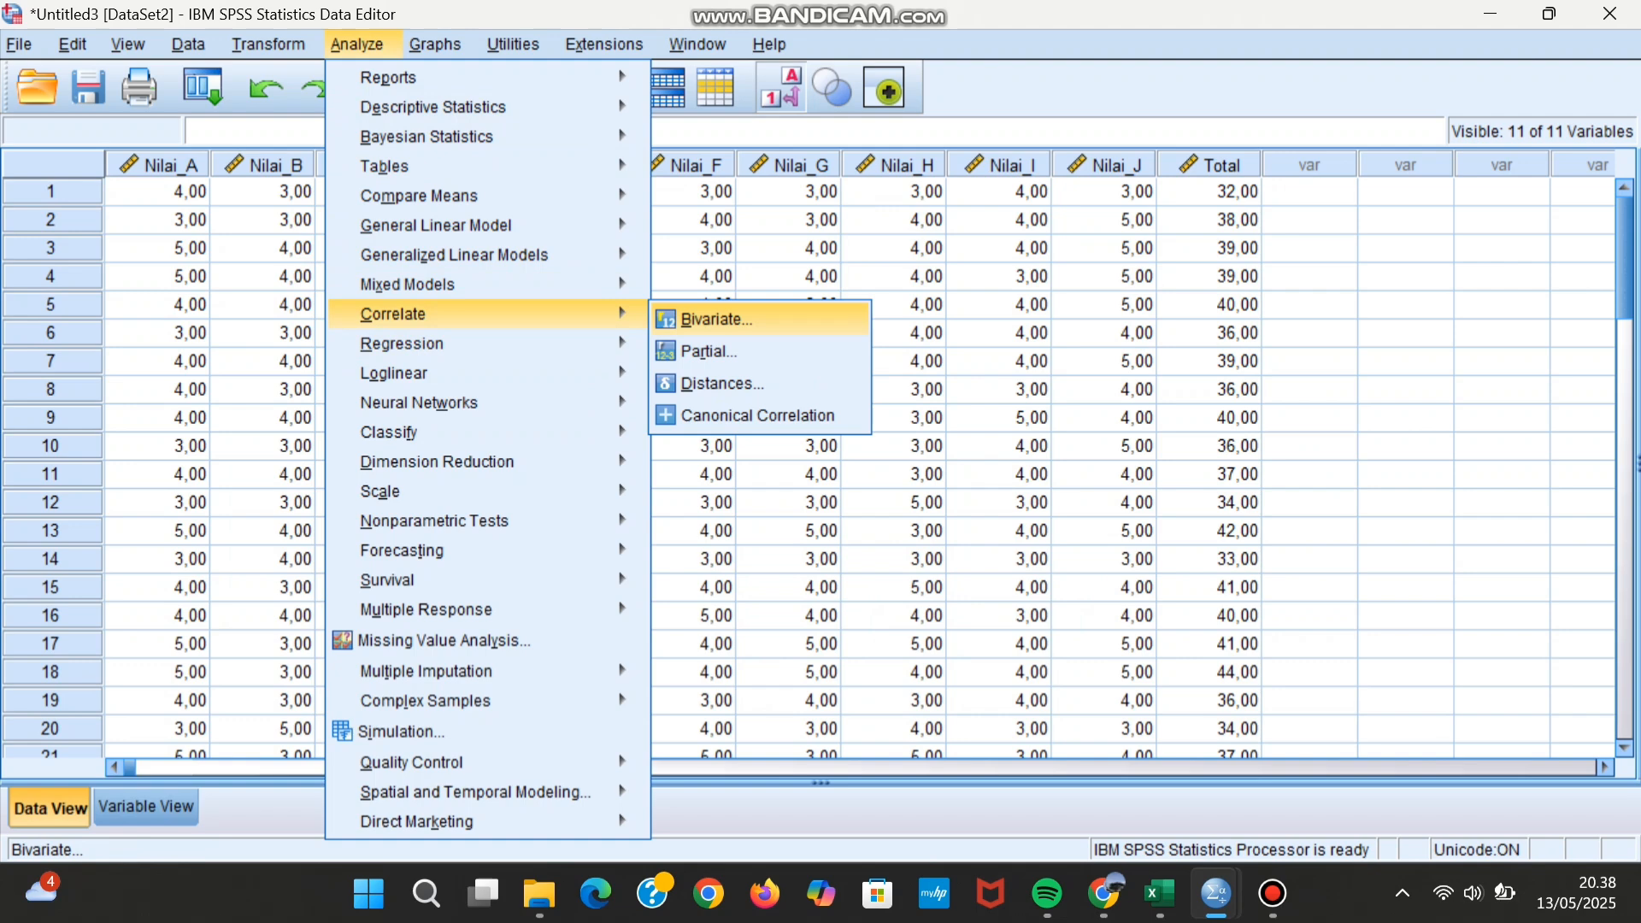
{"action": "left_click", "coordinate": [716, 320]}
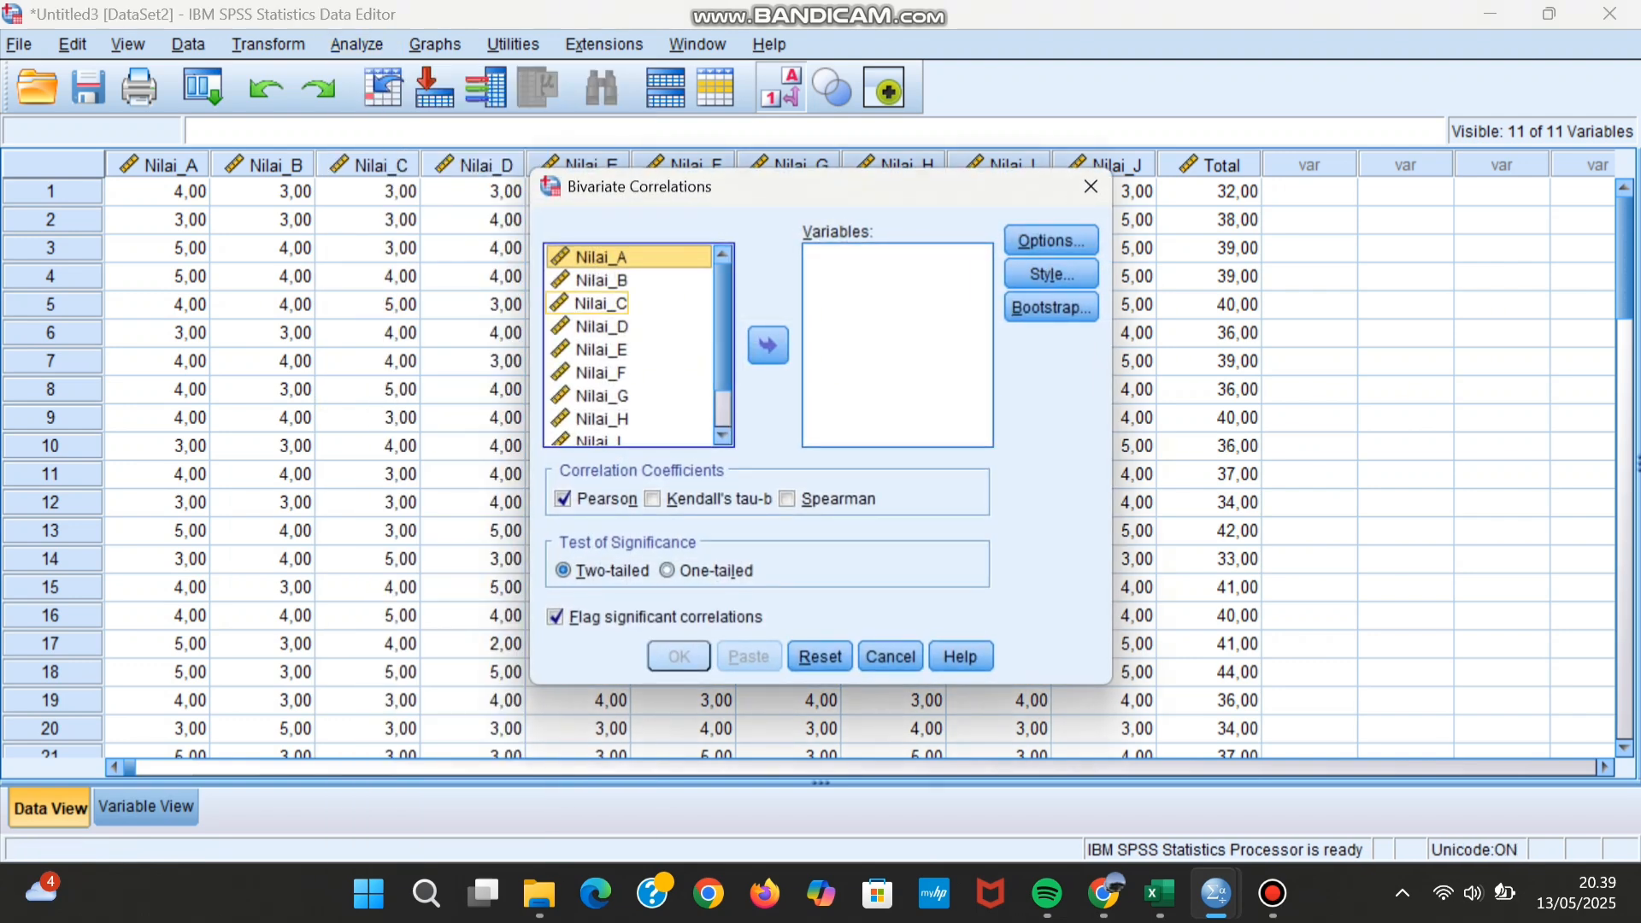
{"action": "key", "text": "ctrl+a"}
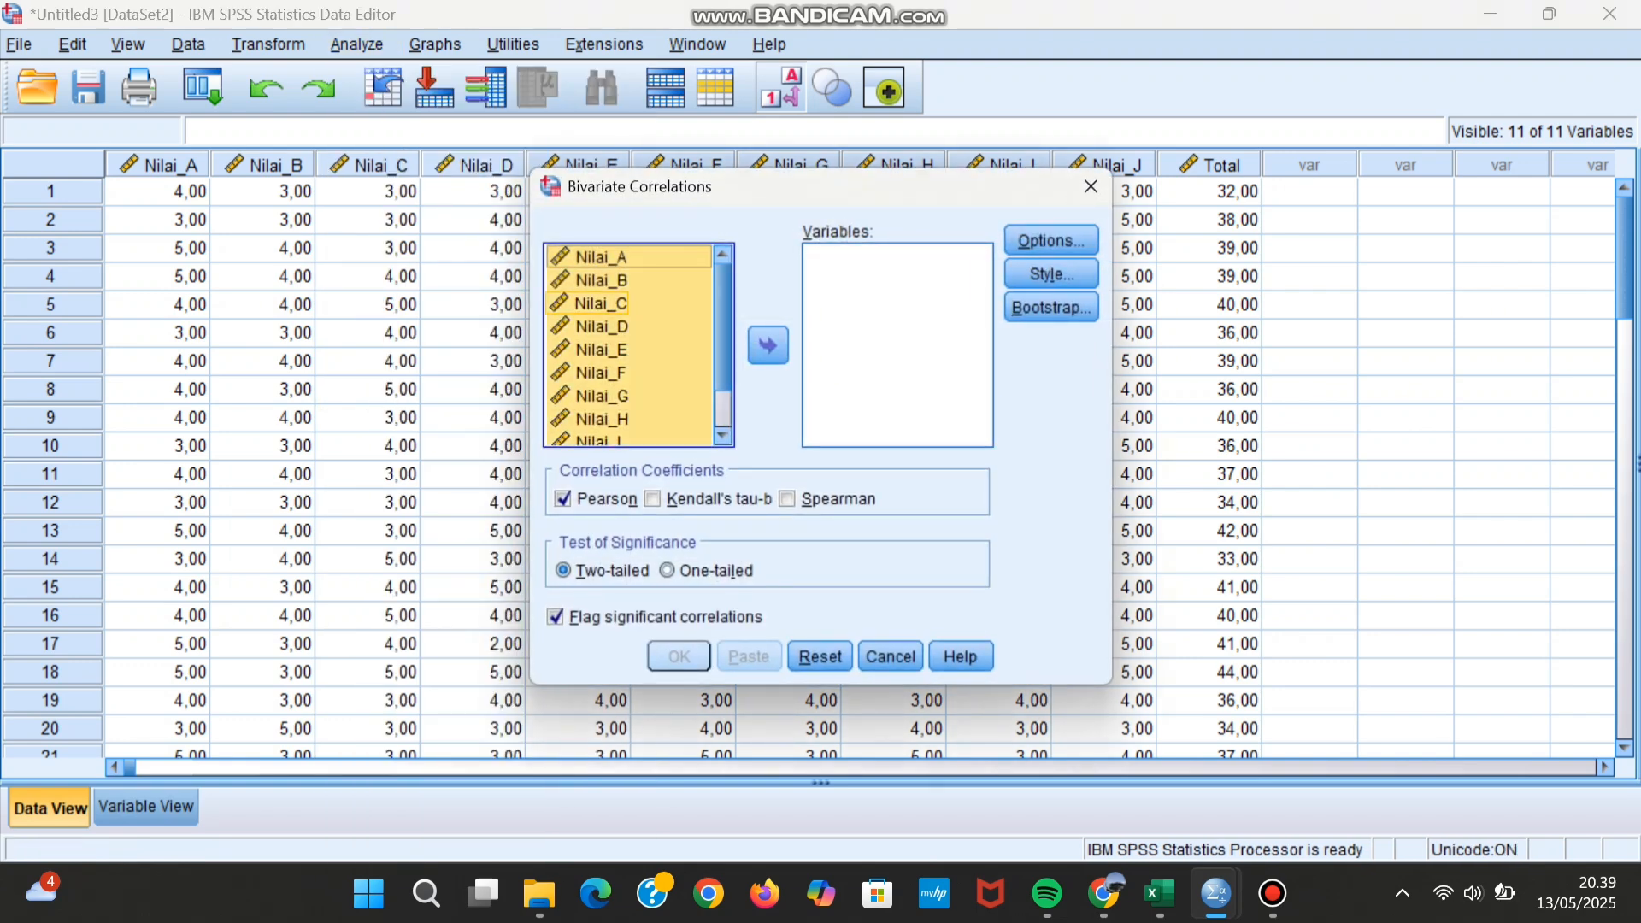
{"action": "left_click", "coordinate": [769, 345]}
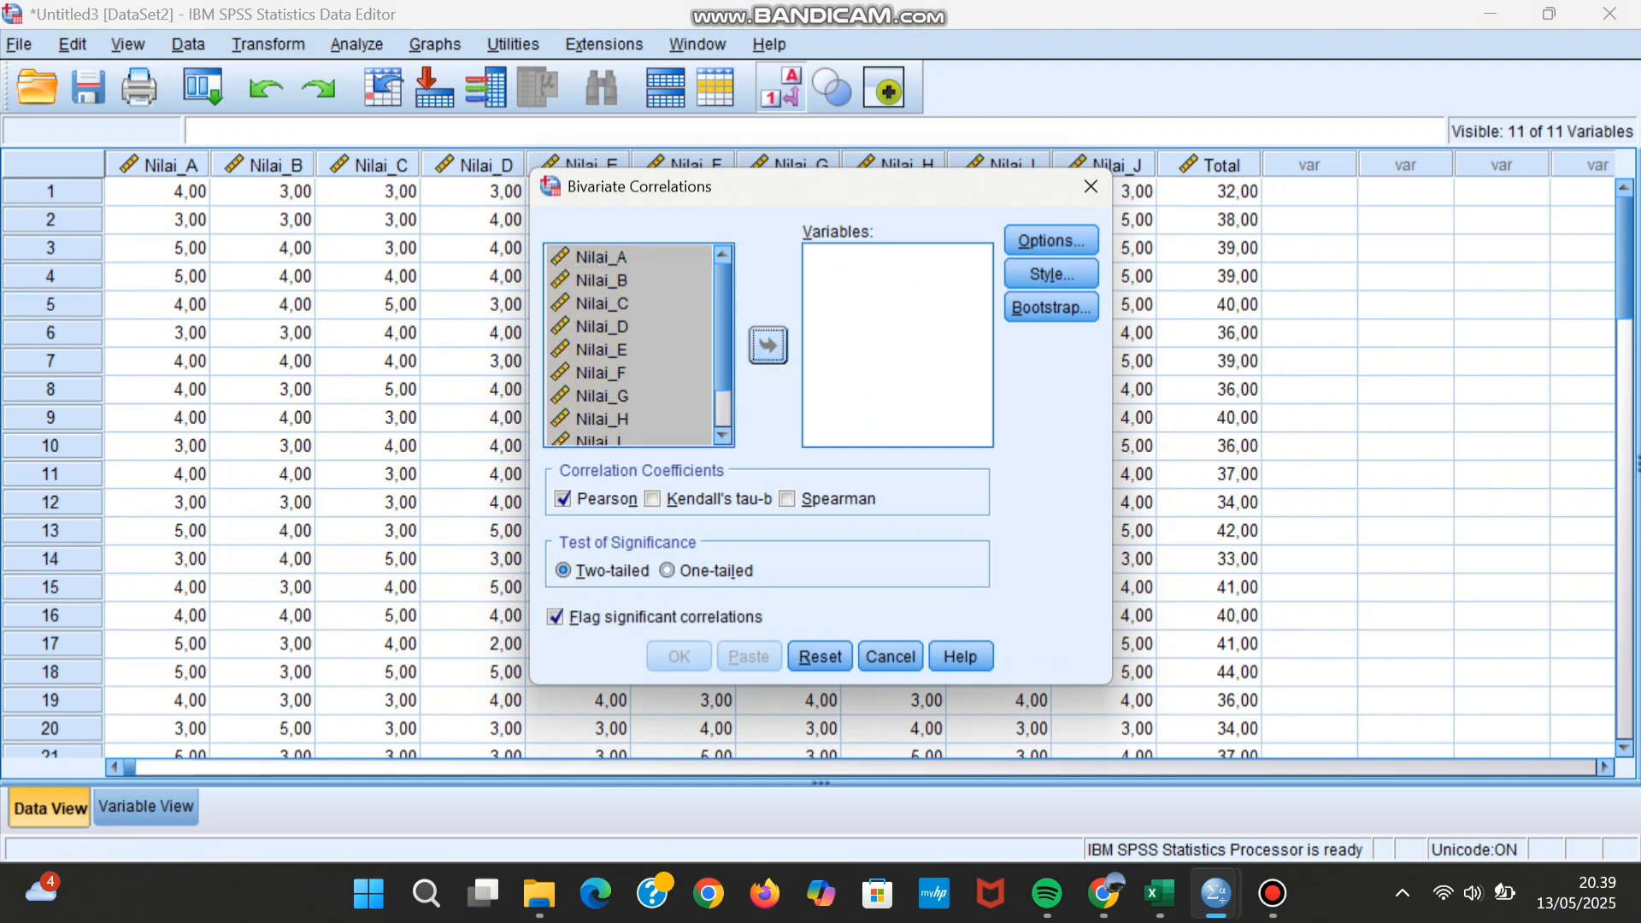
{"action": "scroll", "coordinate": [889, 345], "scroll_direction": "down", "scroll_amount": 1}
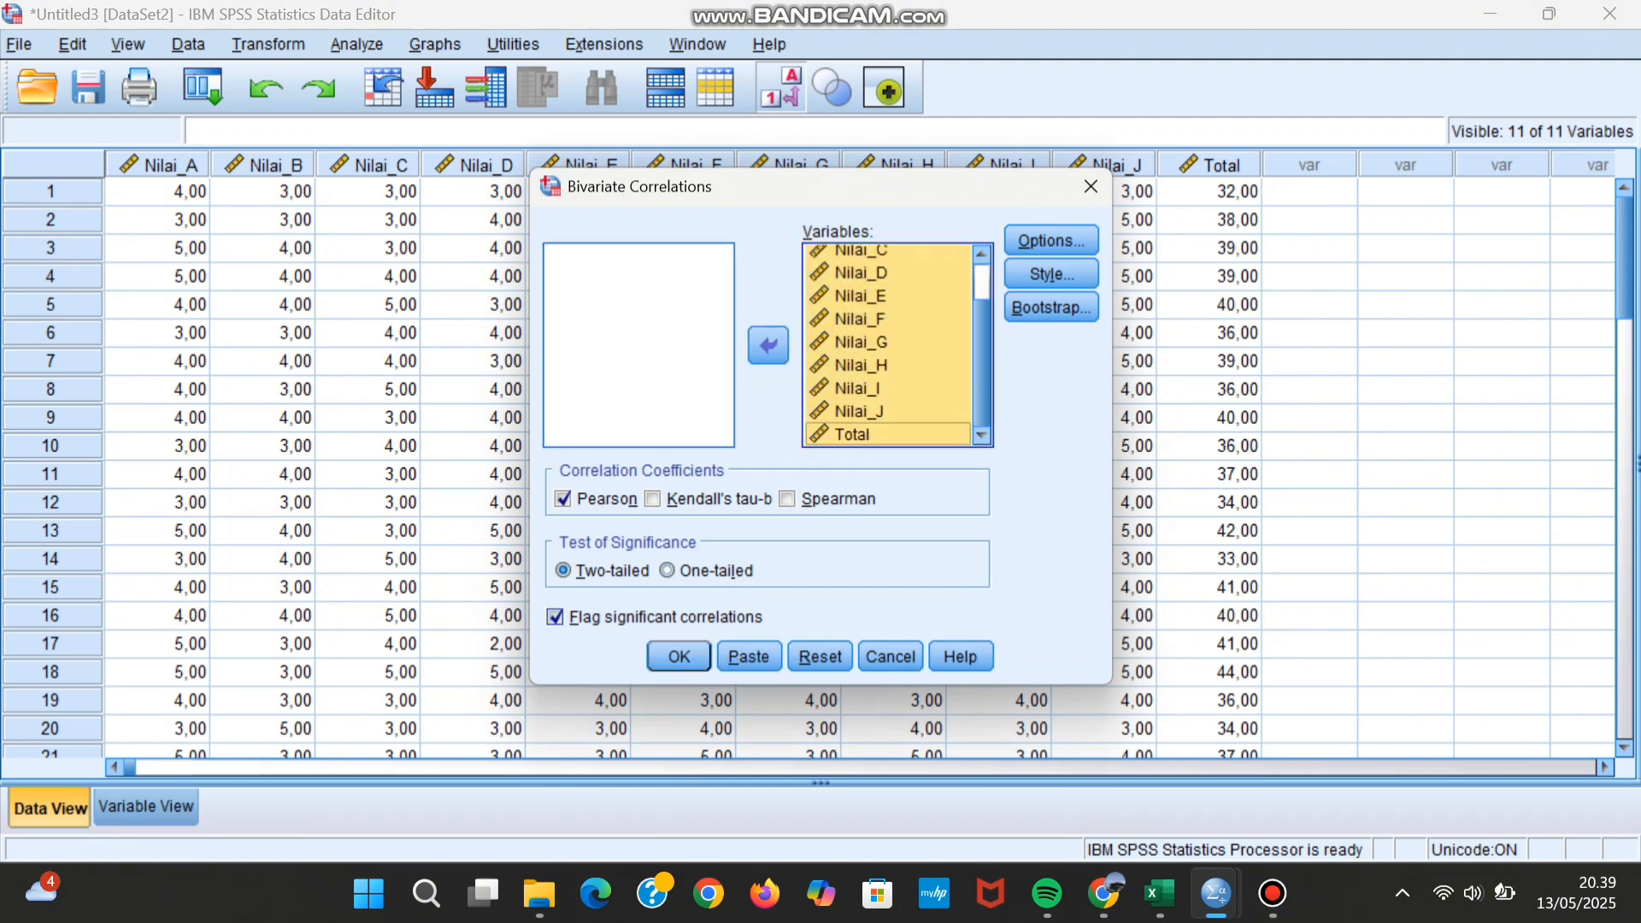
{"action": "left_click", "coordinate": [679, 657]}
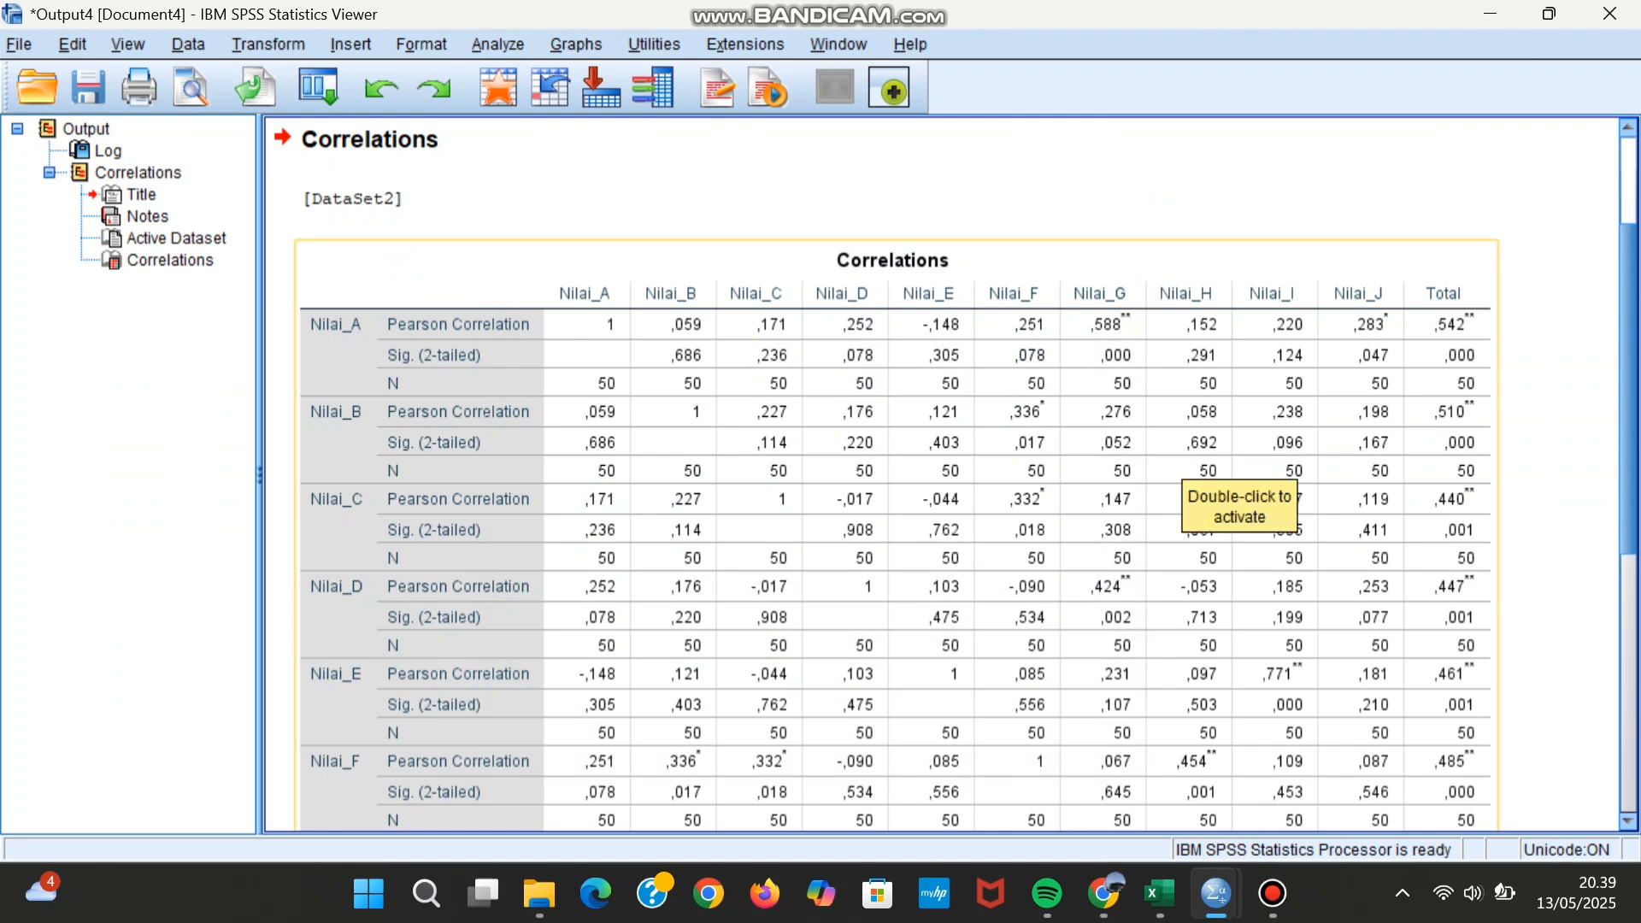
Step: Examine each item's Pearson correlation with Total and its two-tailed significance in the Correlations table, down to the significance footnotes
{"action": "scroll", "coordinate": [1189, 474], "scroll_direction": "down", "scroll_amount": 3}
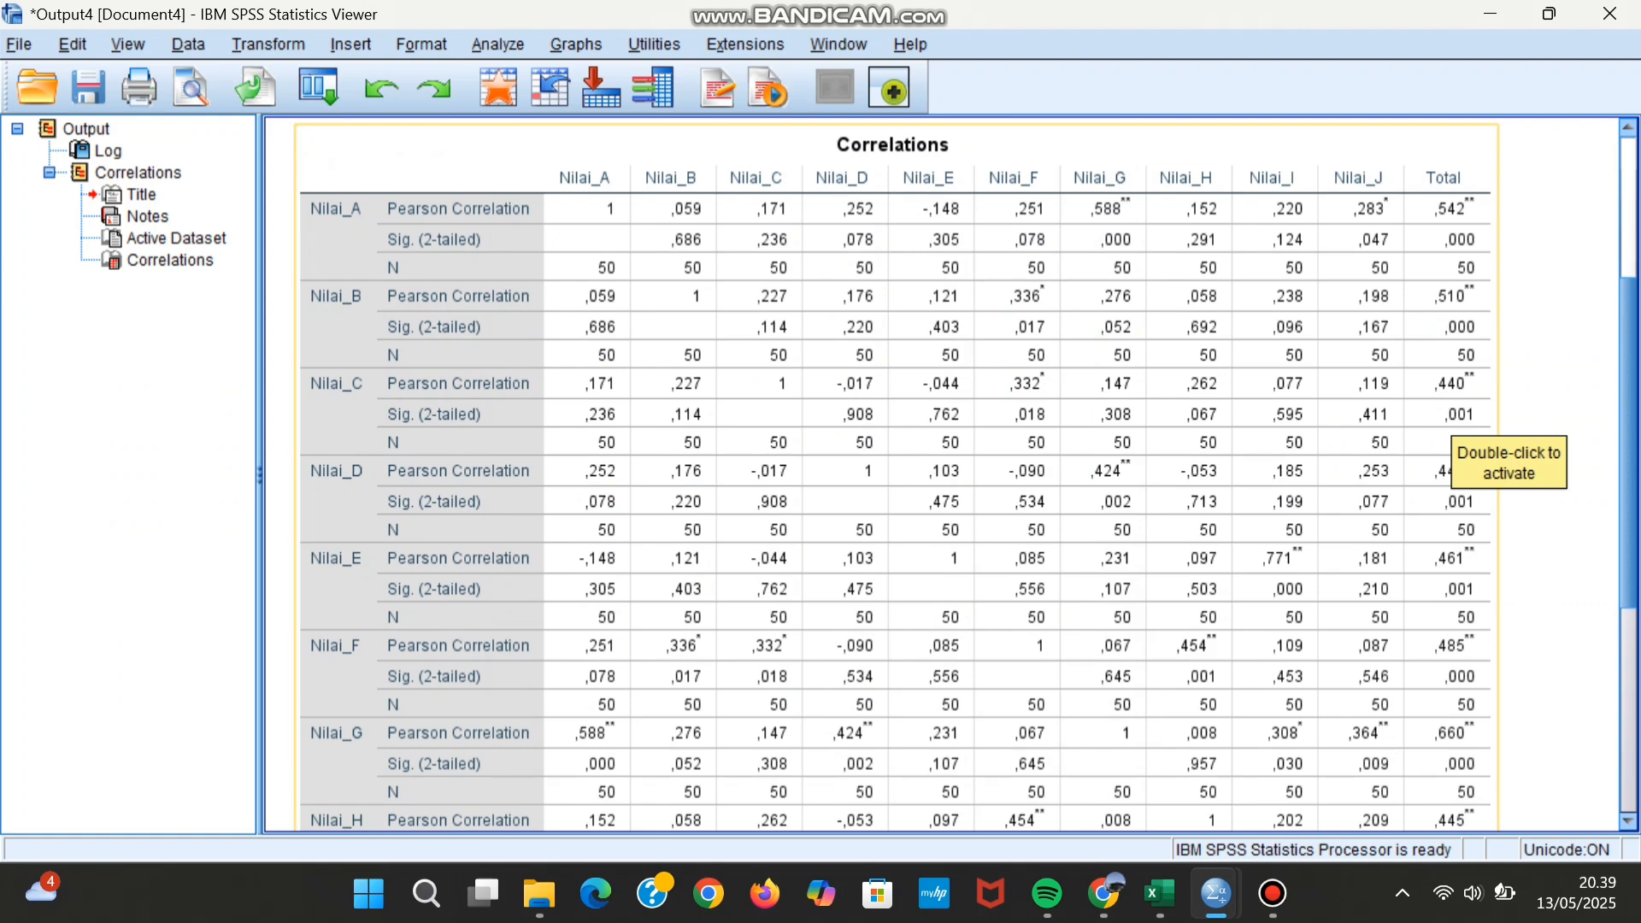
{"action": "scroll", "coordinate": [966, 475], "scroll_direction": "down", "scroll_amount": 3}
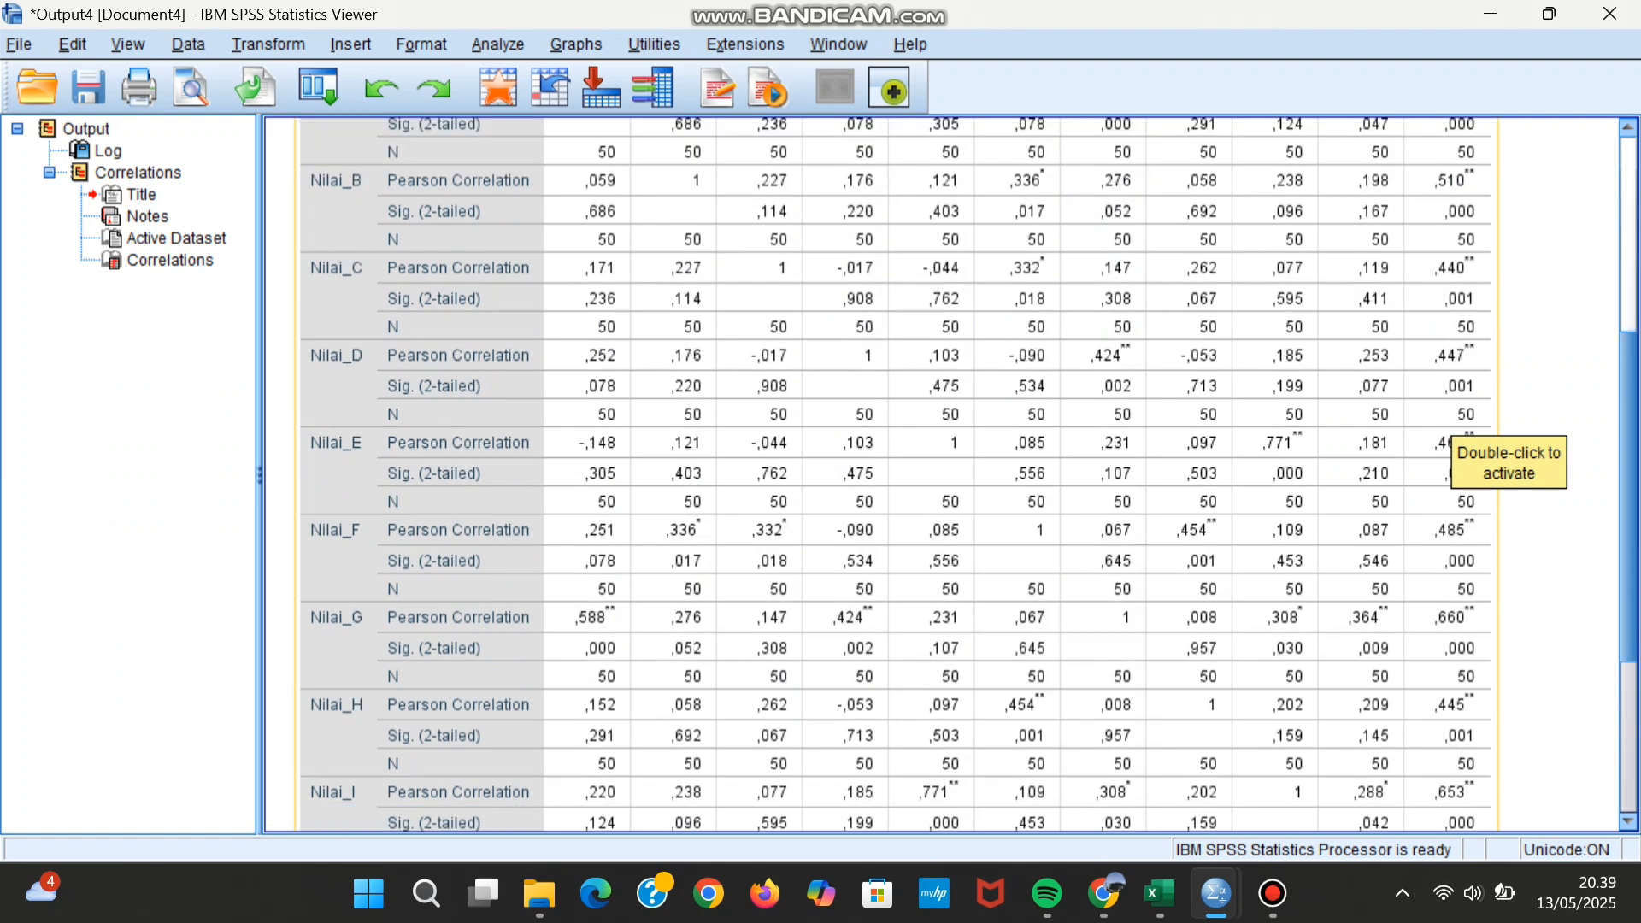
{"action": "scroll", "coordinate": [966, 475], "scroll_direction": "down", "scroll_amount": 6}
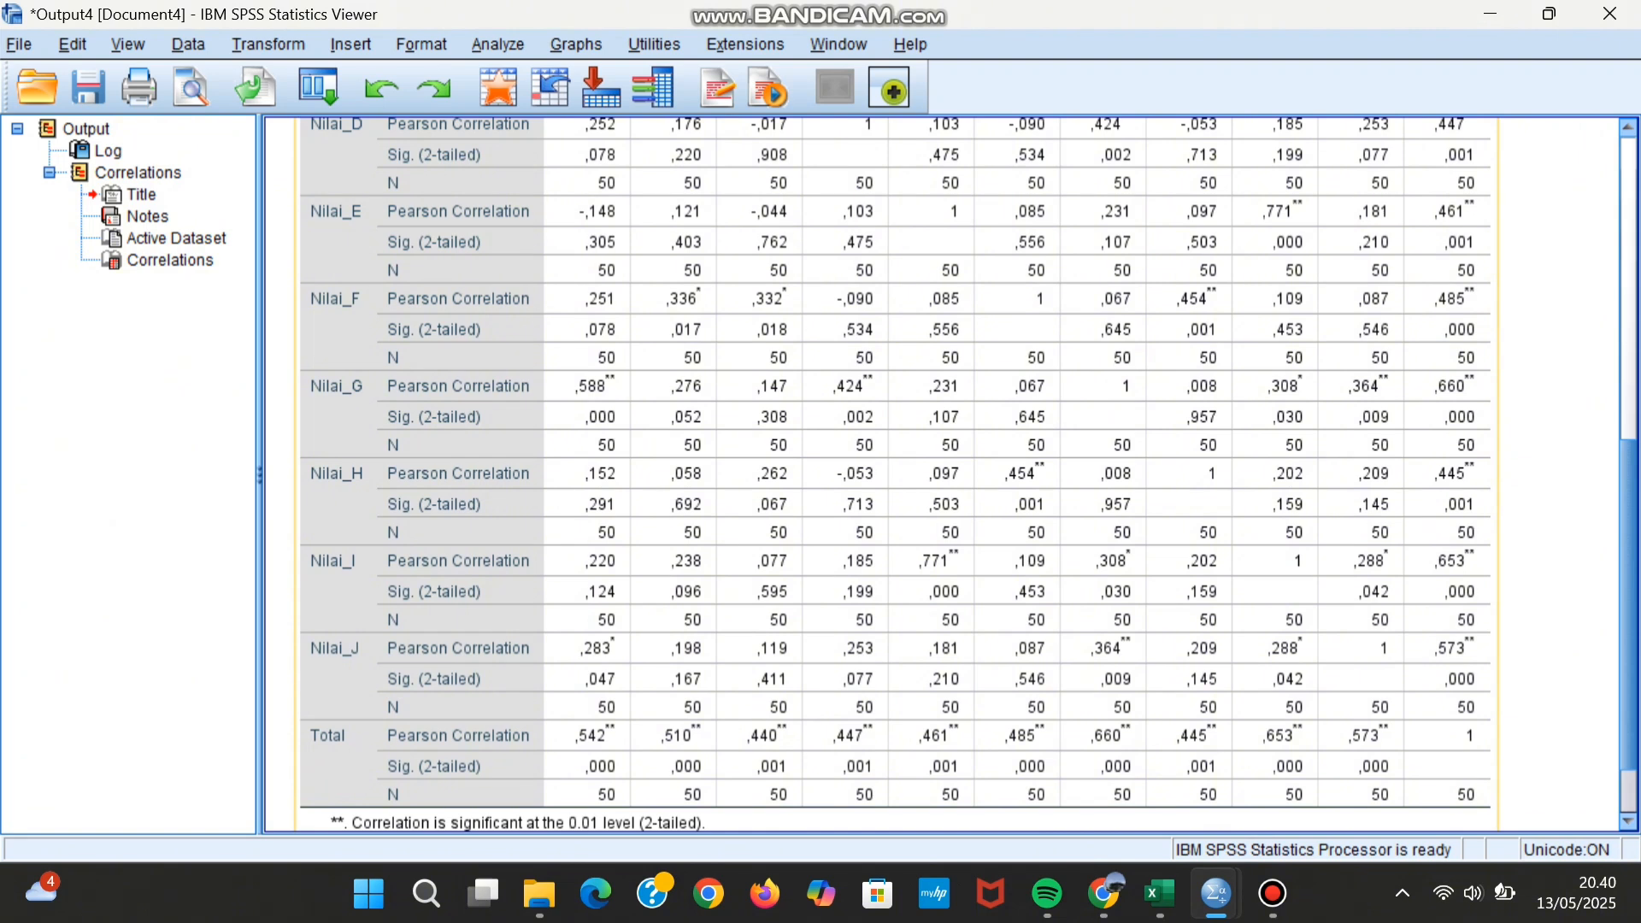
{"action": "scroll", "coordinate": [966, 474], "scroll_direction": "down", "scroll_amount": 3}
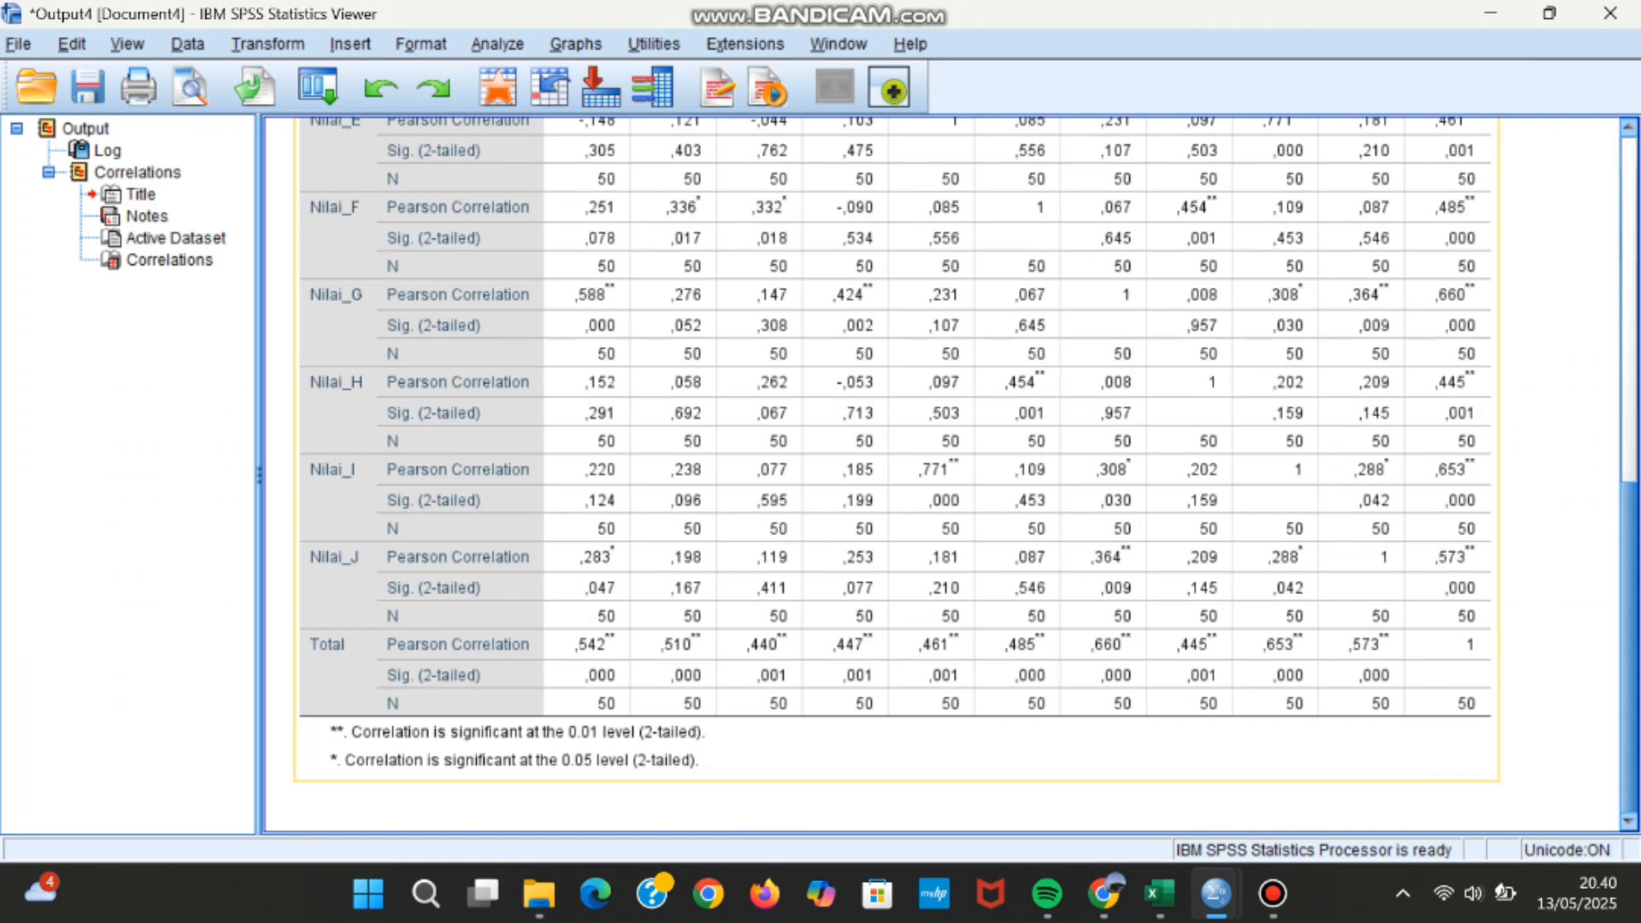
{"action": "scroll", "coordinate": [940, 471], "scroll_direction": "up", "scroll_amount": 10}
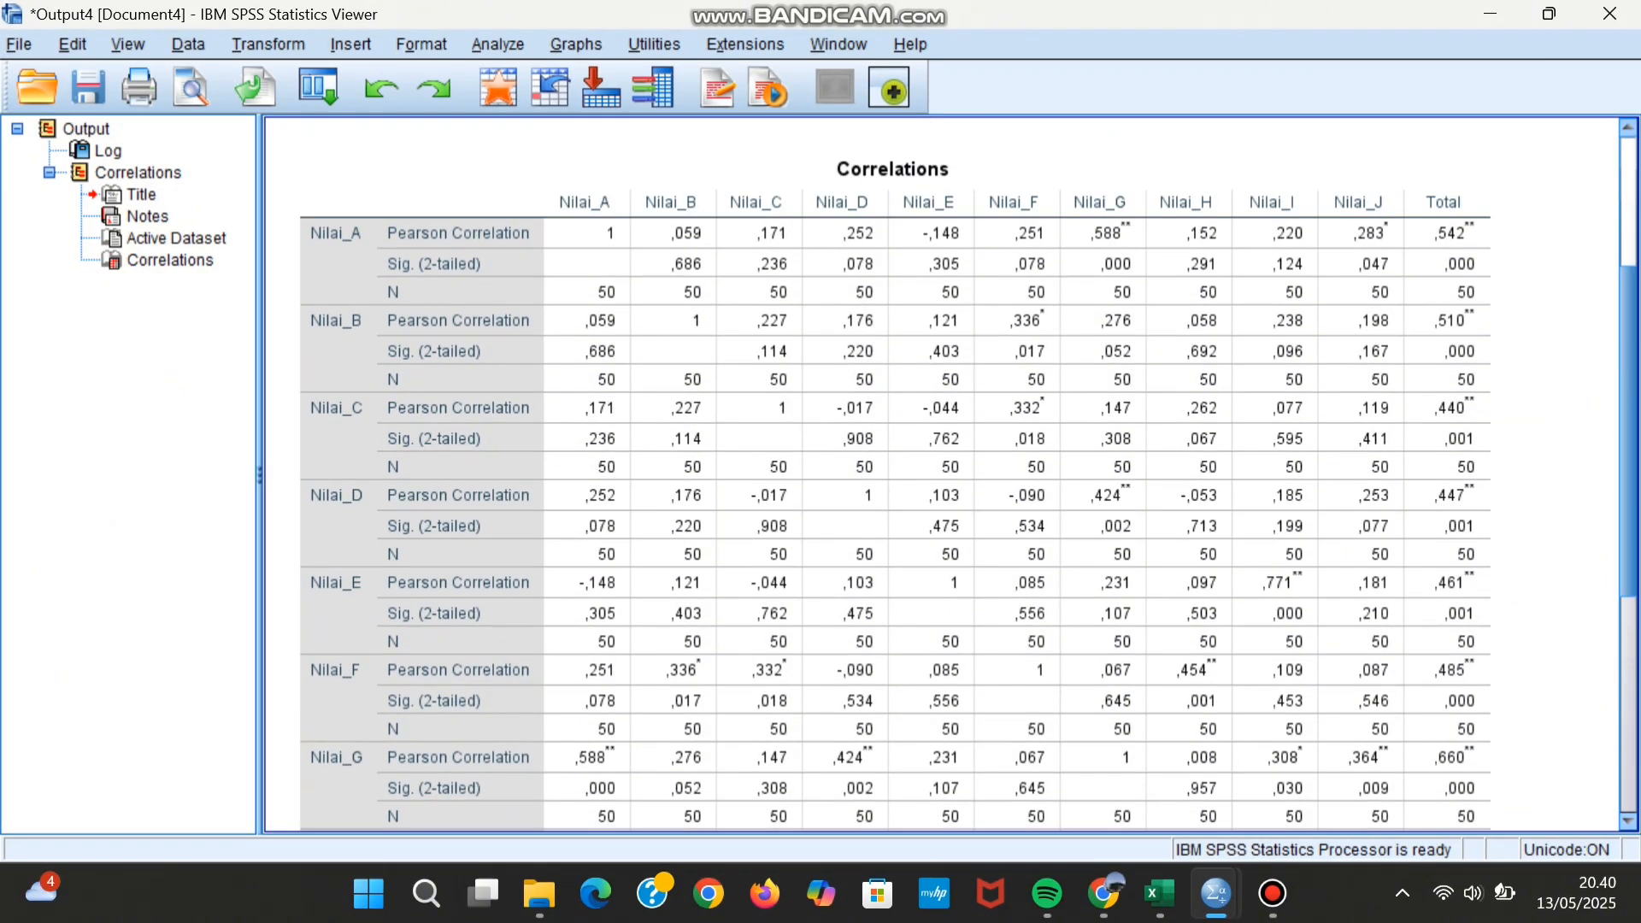
{"action": "scroll", "coordinate": [940, 470], "scroll_direction": "down", "scroll_amount": 5}
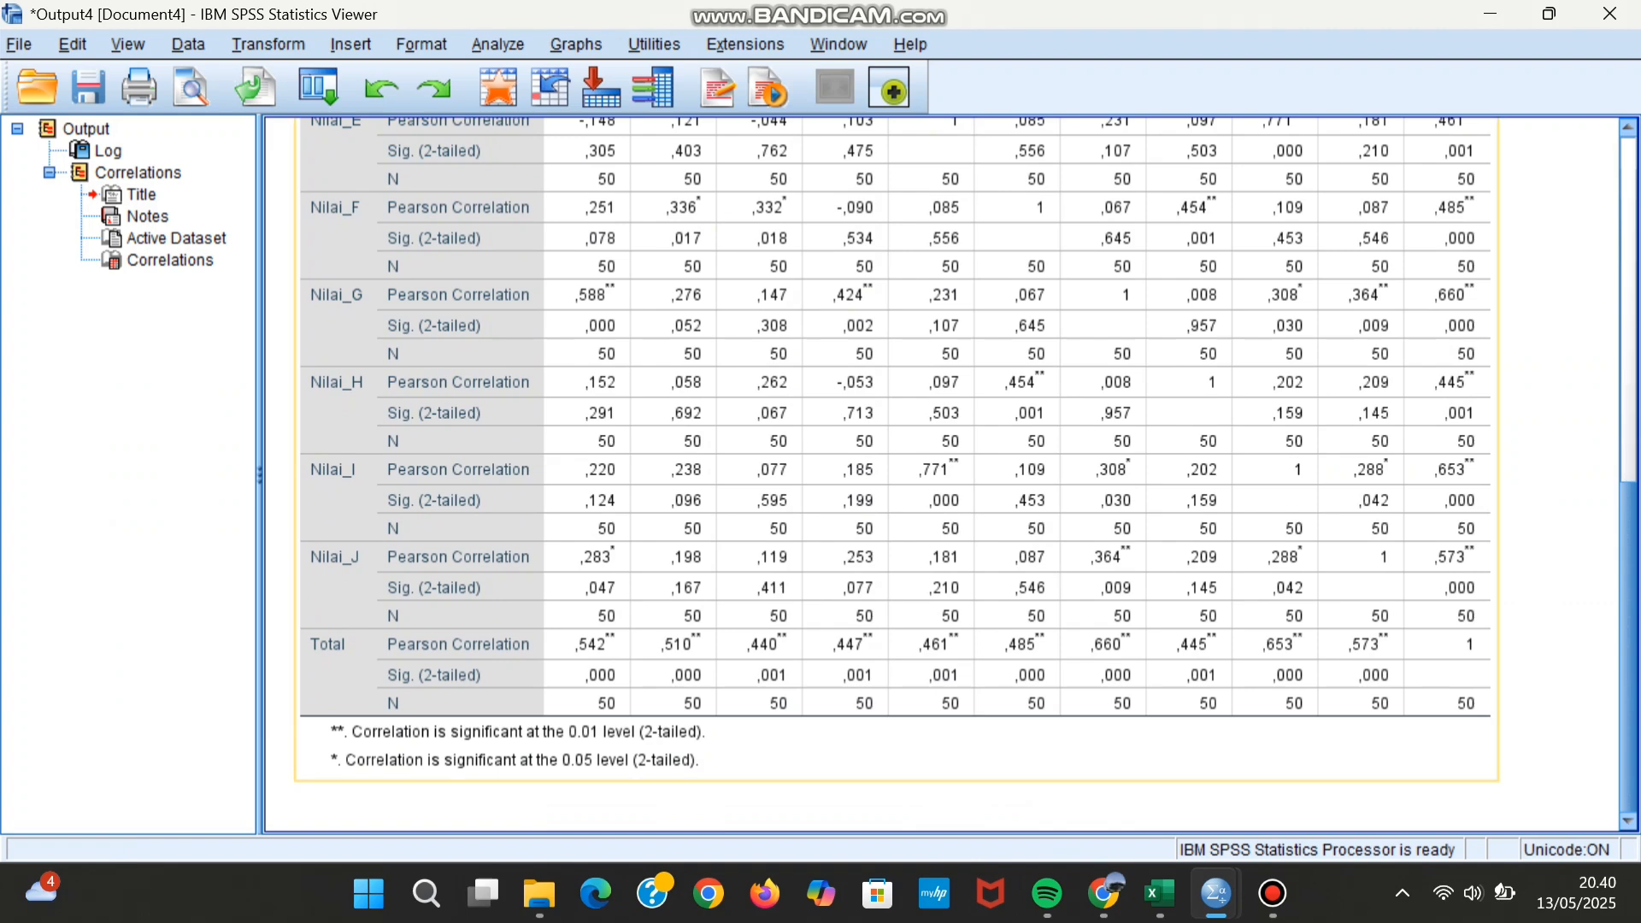
{"action": "scroll", "coordinate": [684, 748], "scroll_direction": "up", "scroll_amount": 2}
{"action": "scroll", "coordinate": [675, 748], "scroll_direction": "down", "scroll_amount": 2}
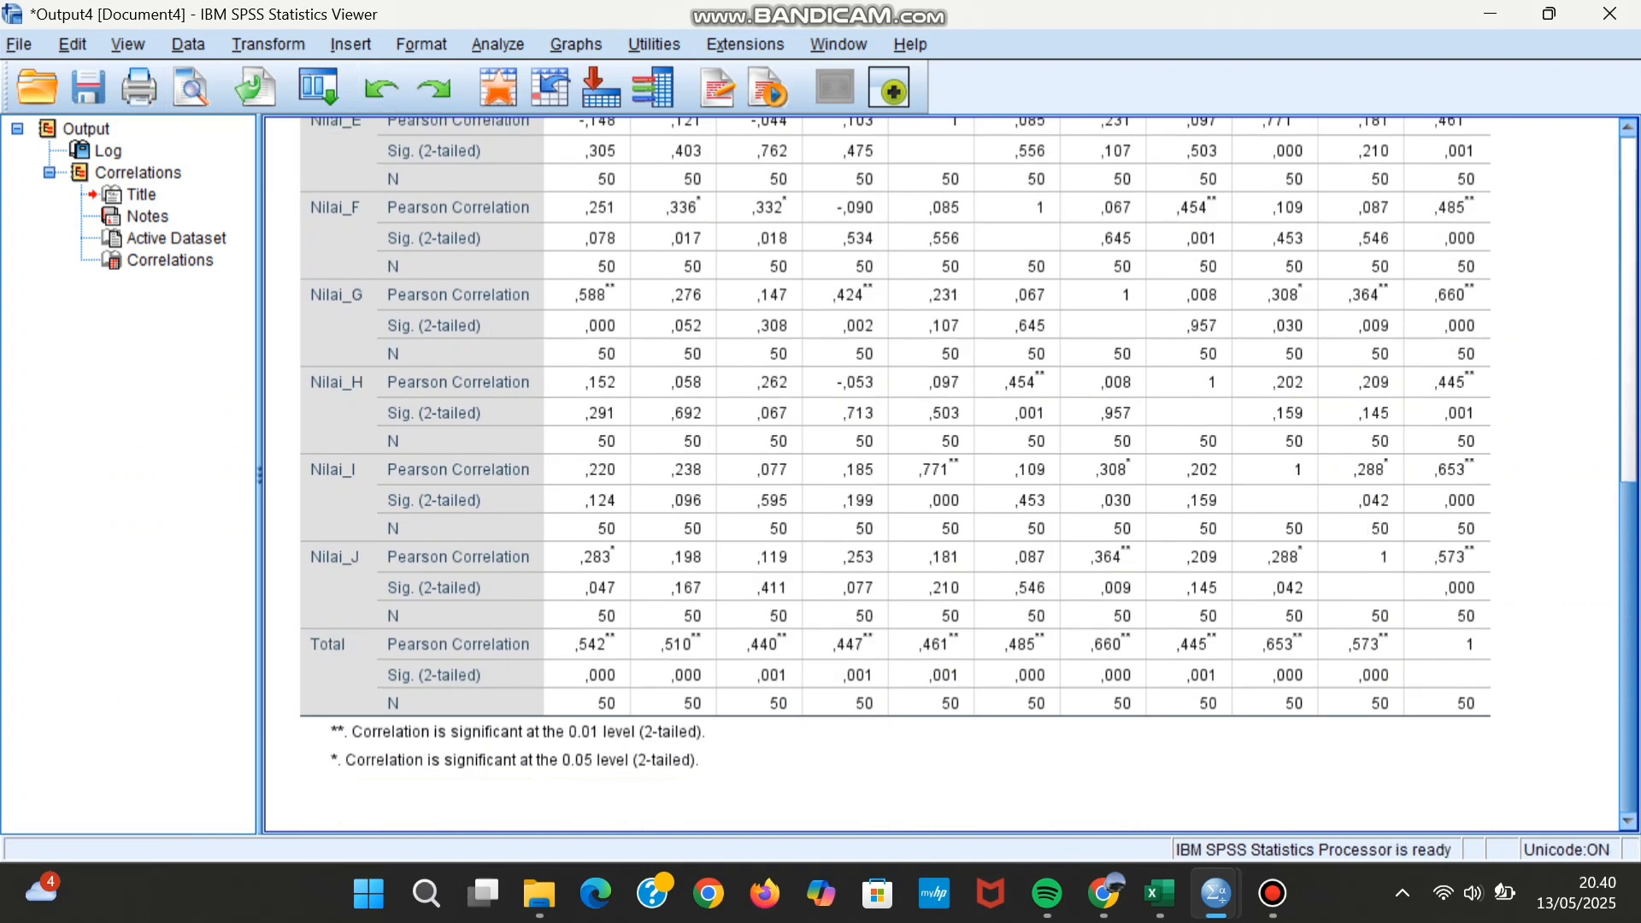
Step: Run a reliability analysis on Nilai_A to Nilai_J of the second dataset with the Alpha model, leaving out Total
{"action": "left_click", "coordinate": [498, 44]}
{"action": "mouse_move", "coordinate": [547, 490]}
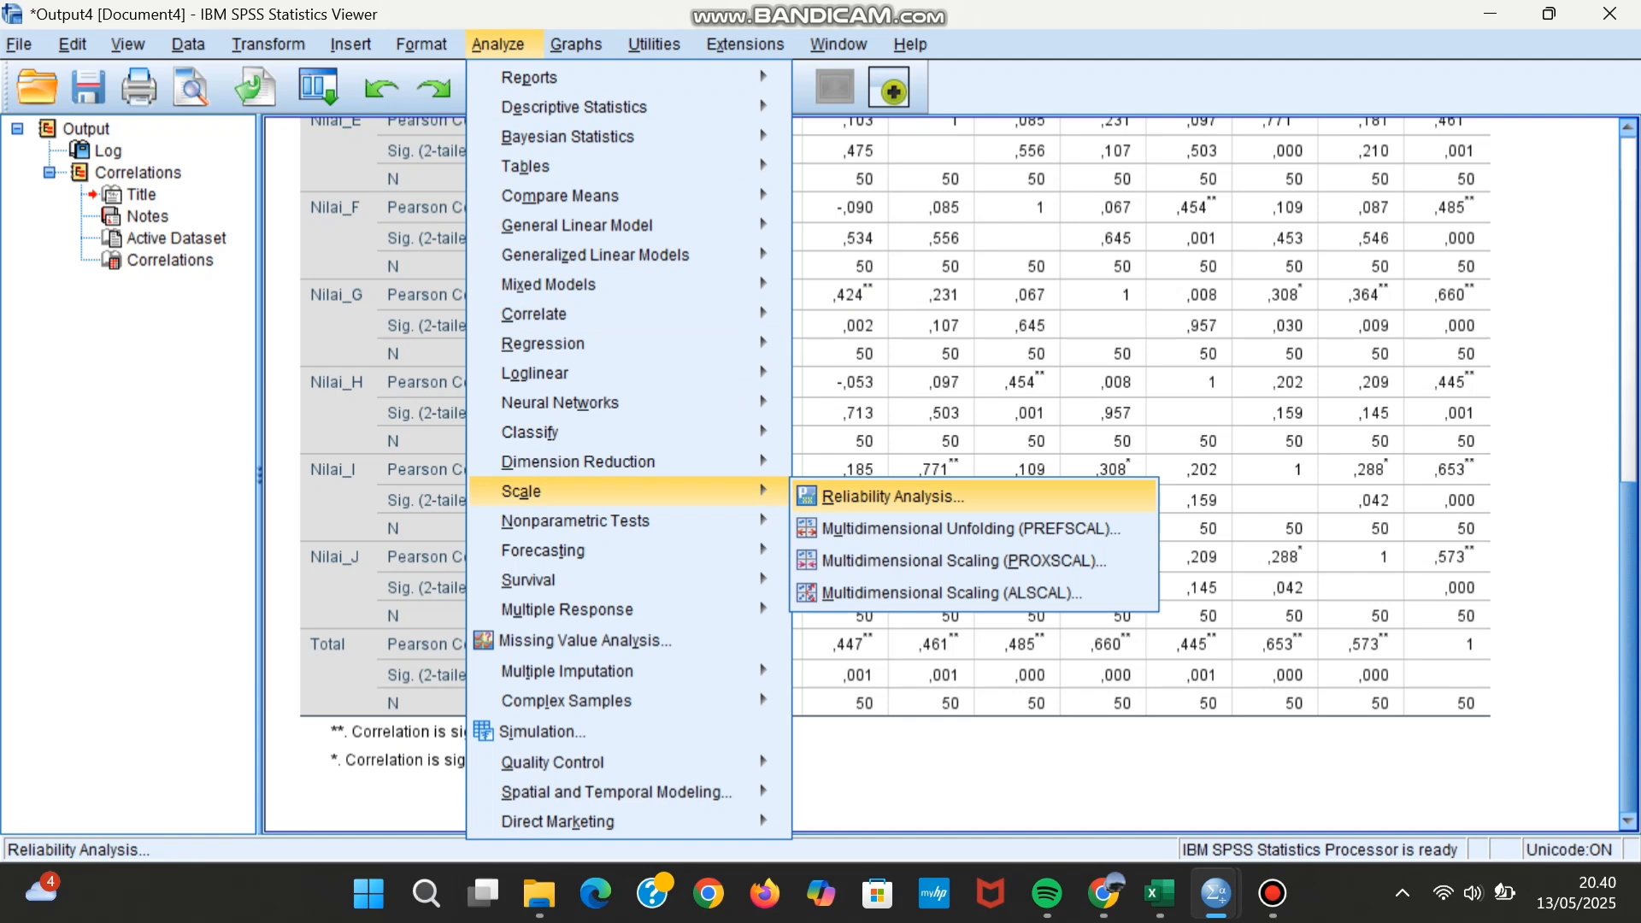
{"action": "left_click", "coordinate": [894, 496]}
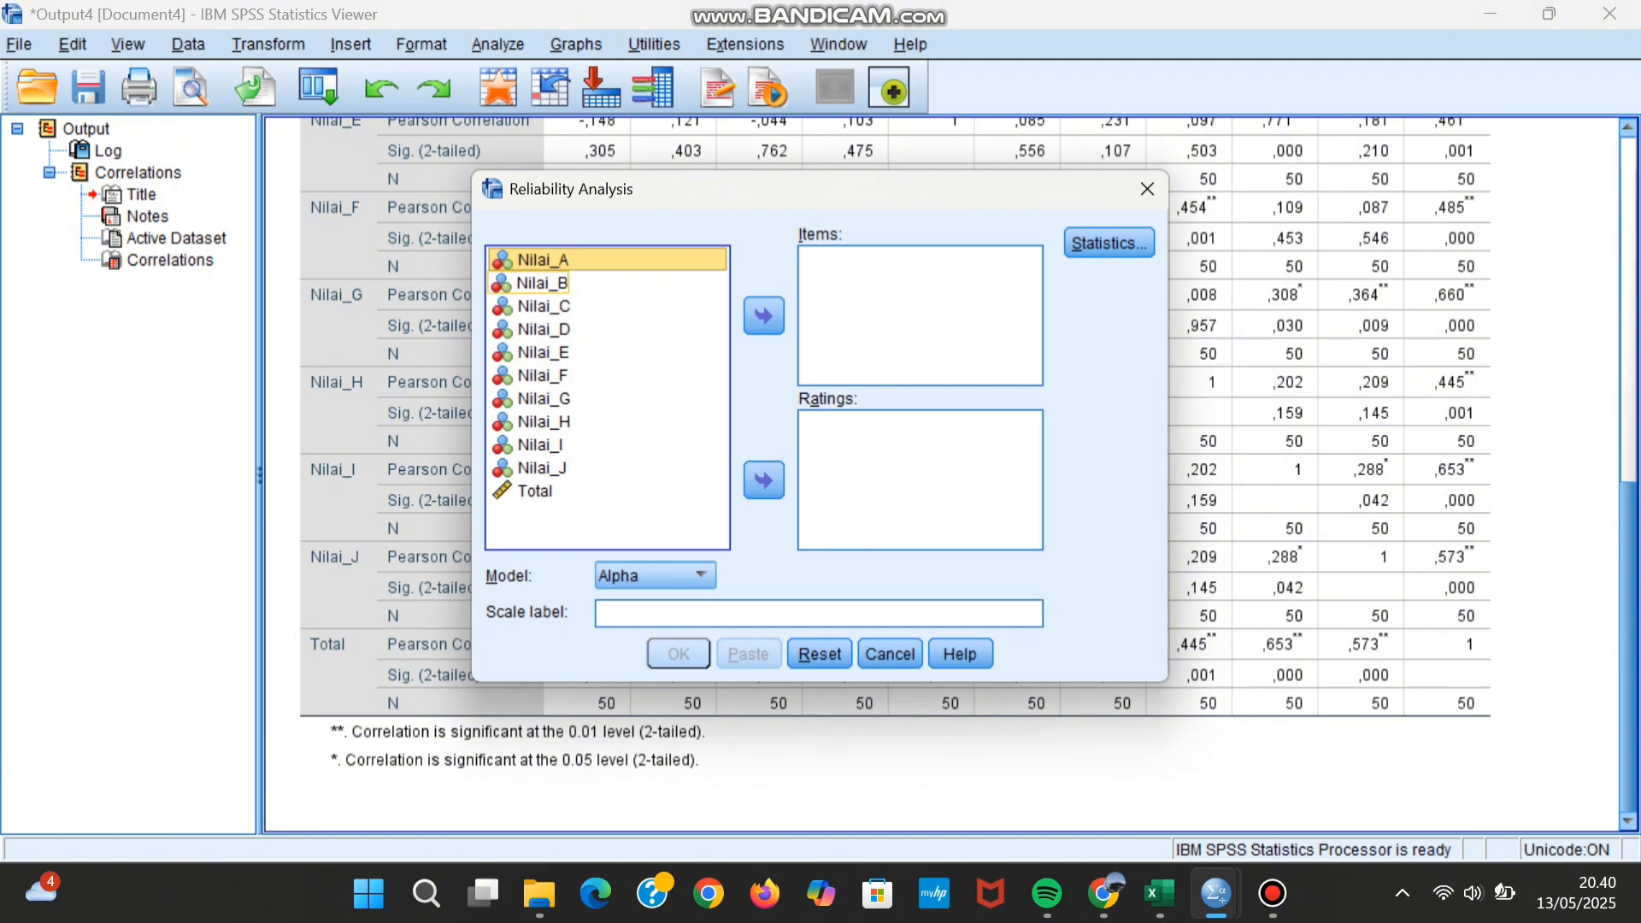
{"action": "left_click", "coordinate": [544, 283], "text": "ctrl"}
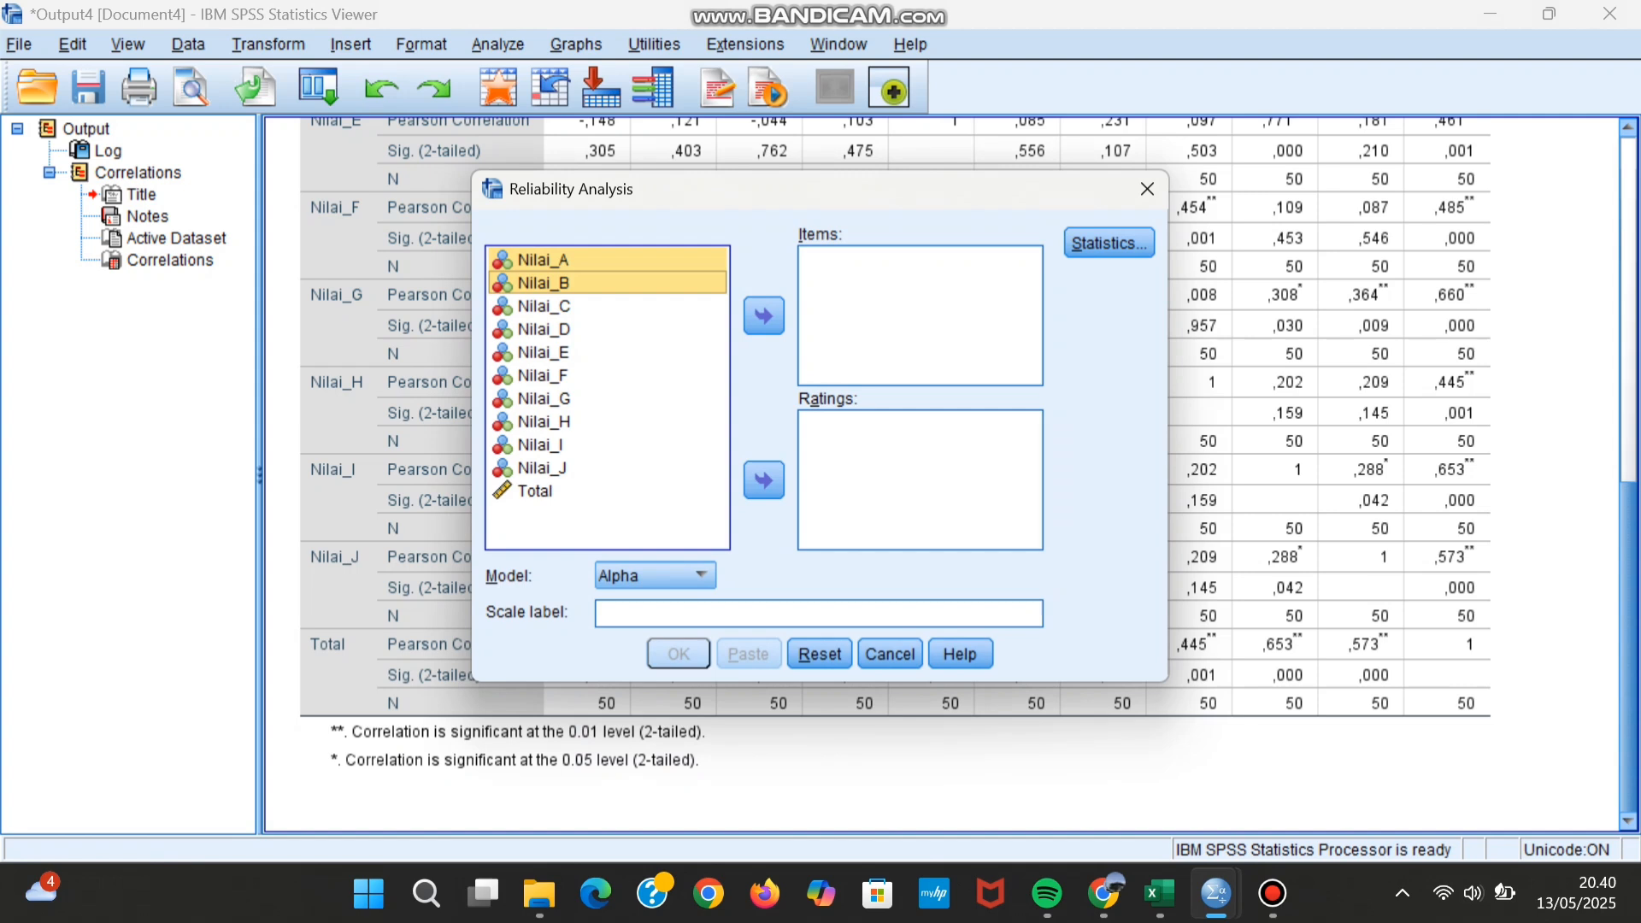
{"action": "left_click", "coordinate": [544, 306], "text": "ctrl"}
{"action": "left_click", "coordinate": [544, 330], "text": "ctrl"}
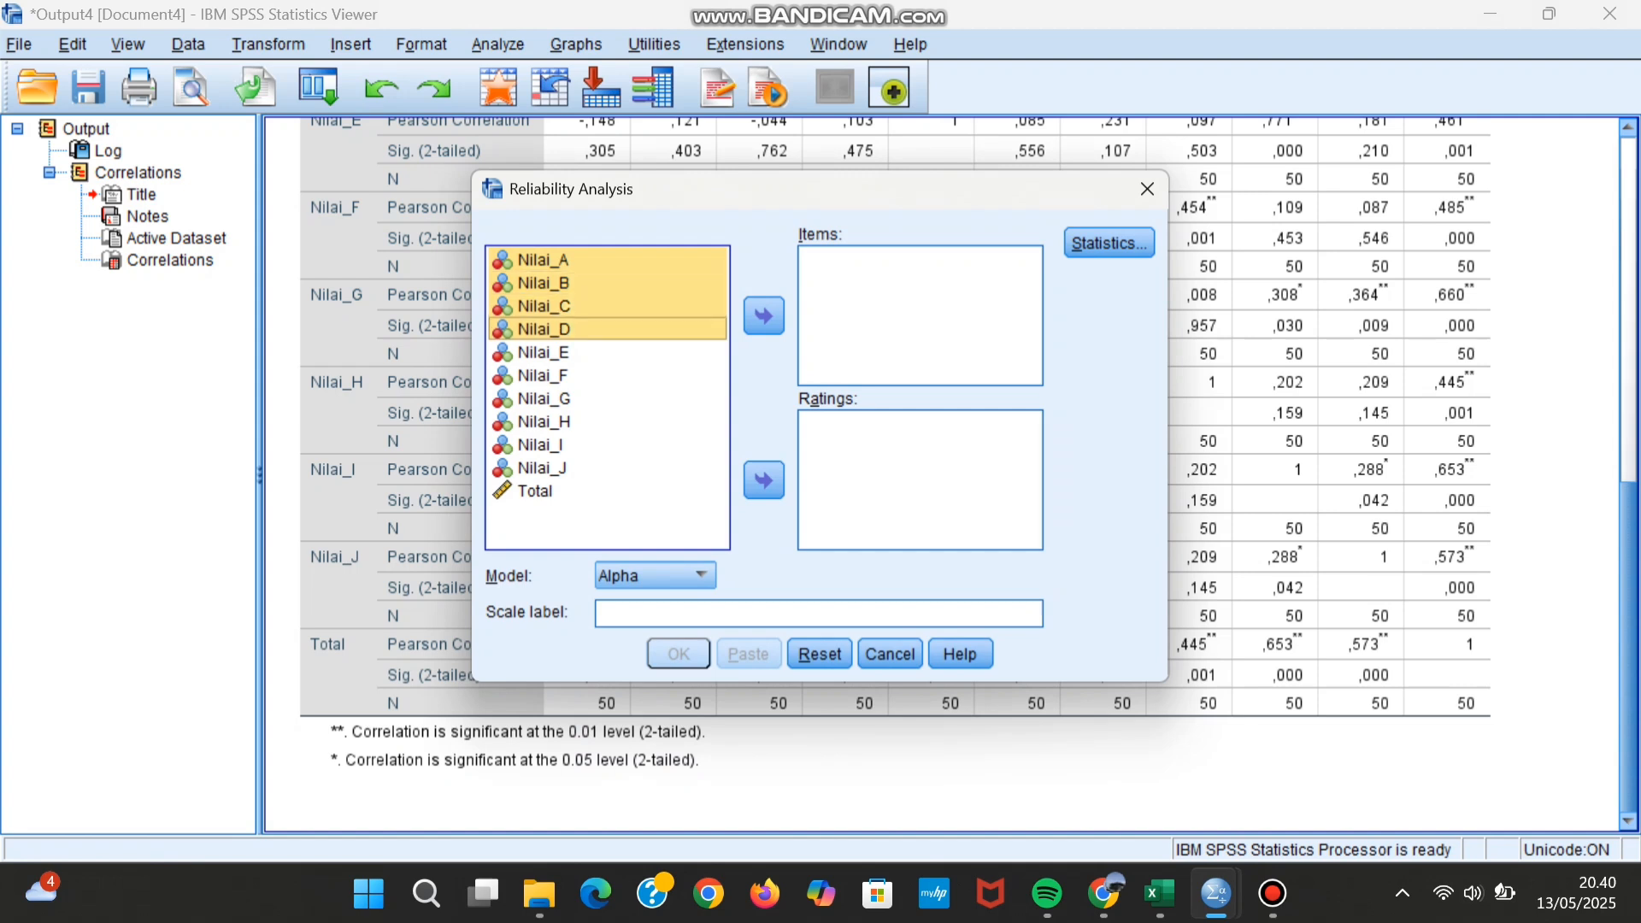
{"action": "left_click", "coordinate": [543, 352], "text": "ctrl"}
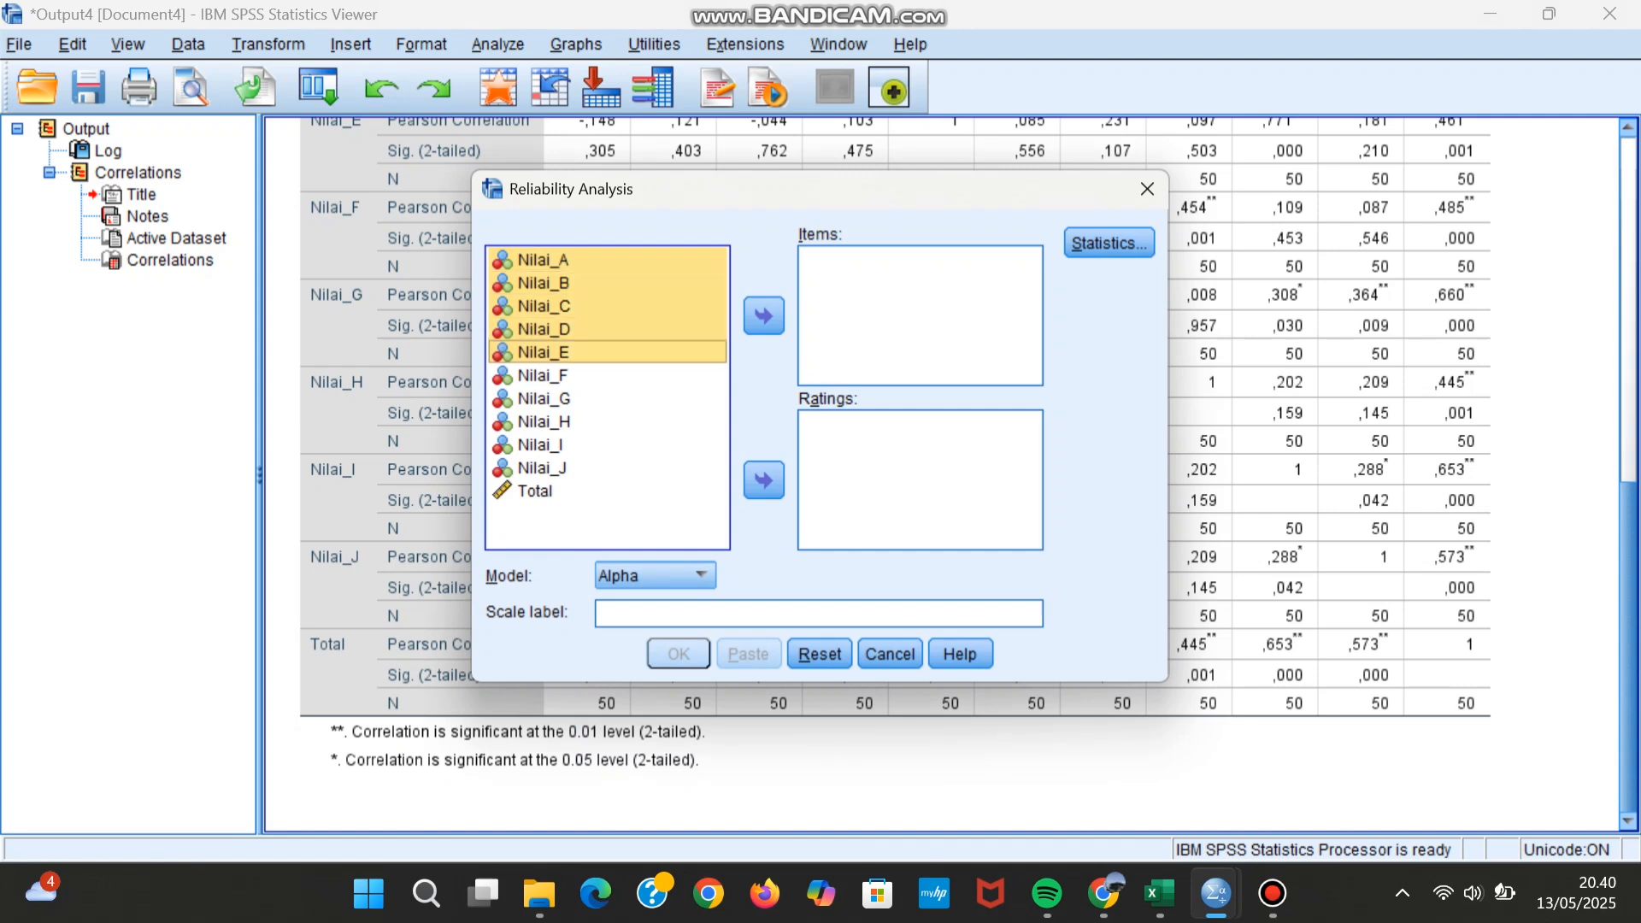
{"action": "left_click", "coordinate": [543, 375], "text": "ctrl"}
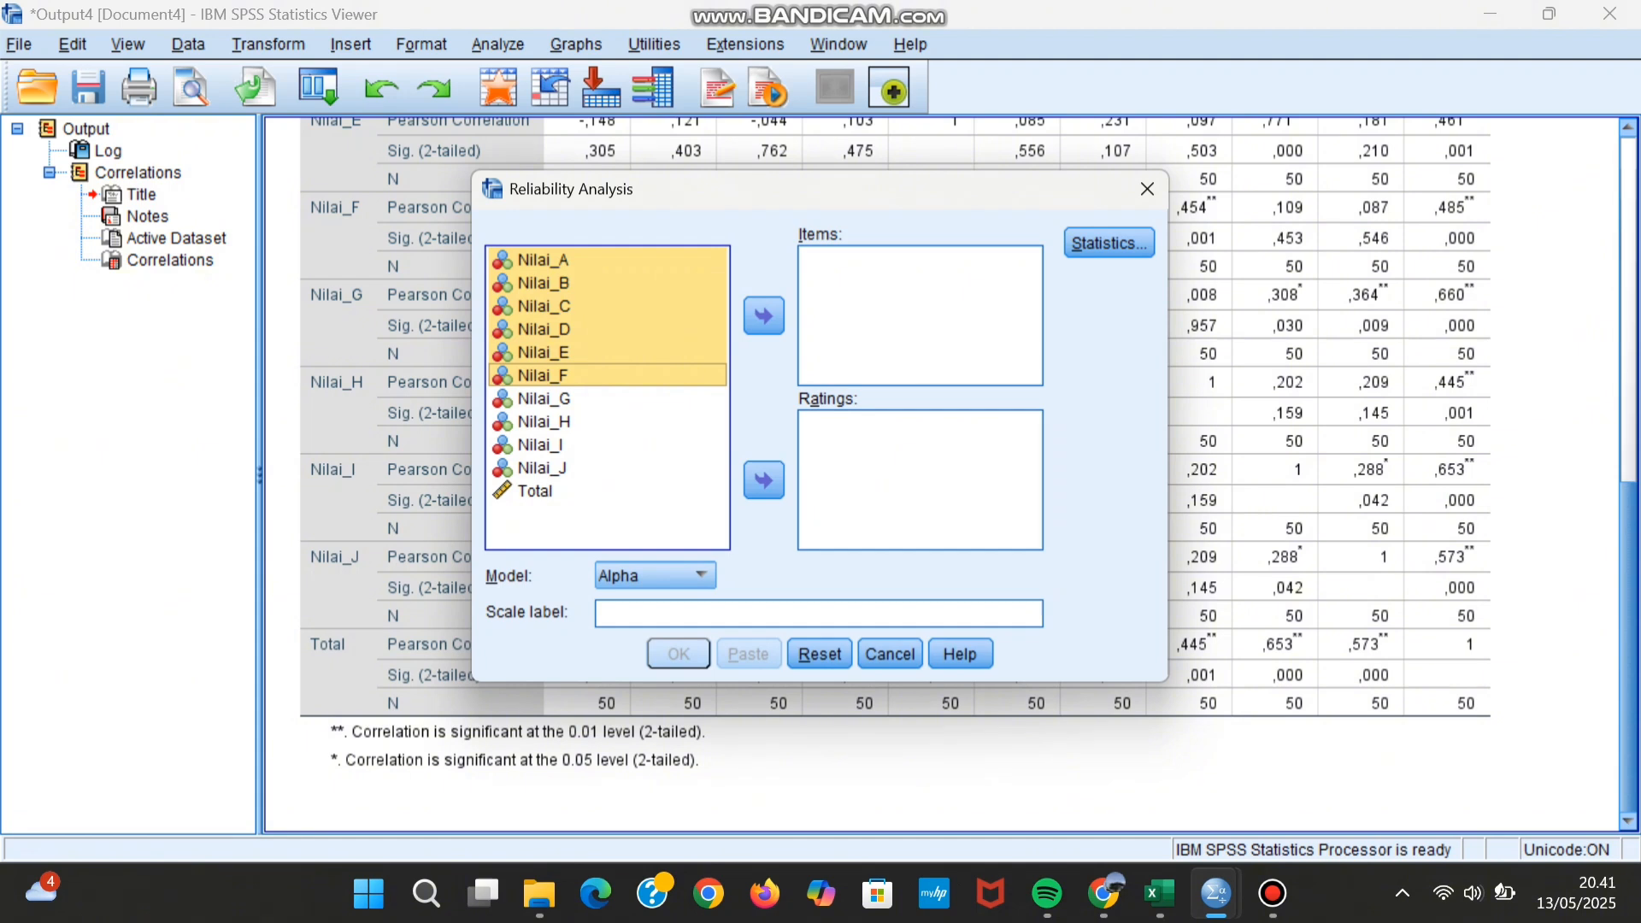
{"action": "left_click", "coordinate": [543, 399], "text": "ctrl"}
{"action": "left_click", "coordinate": [543, 422], "text": "ctrl"}
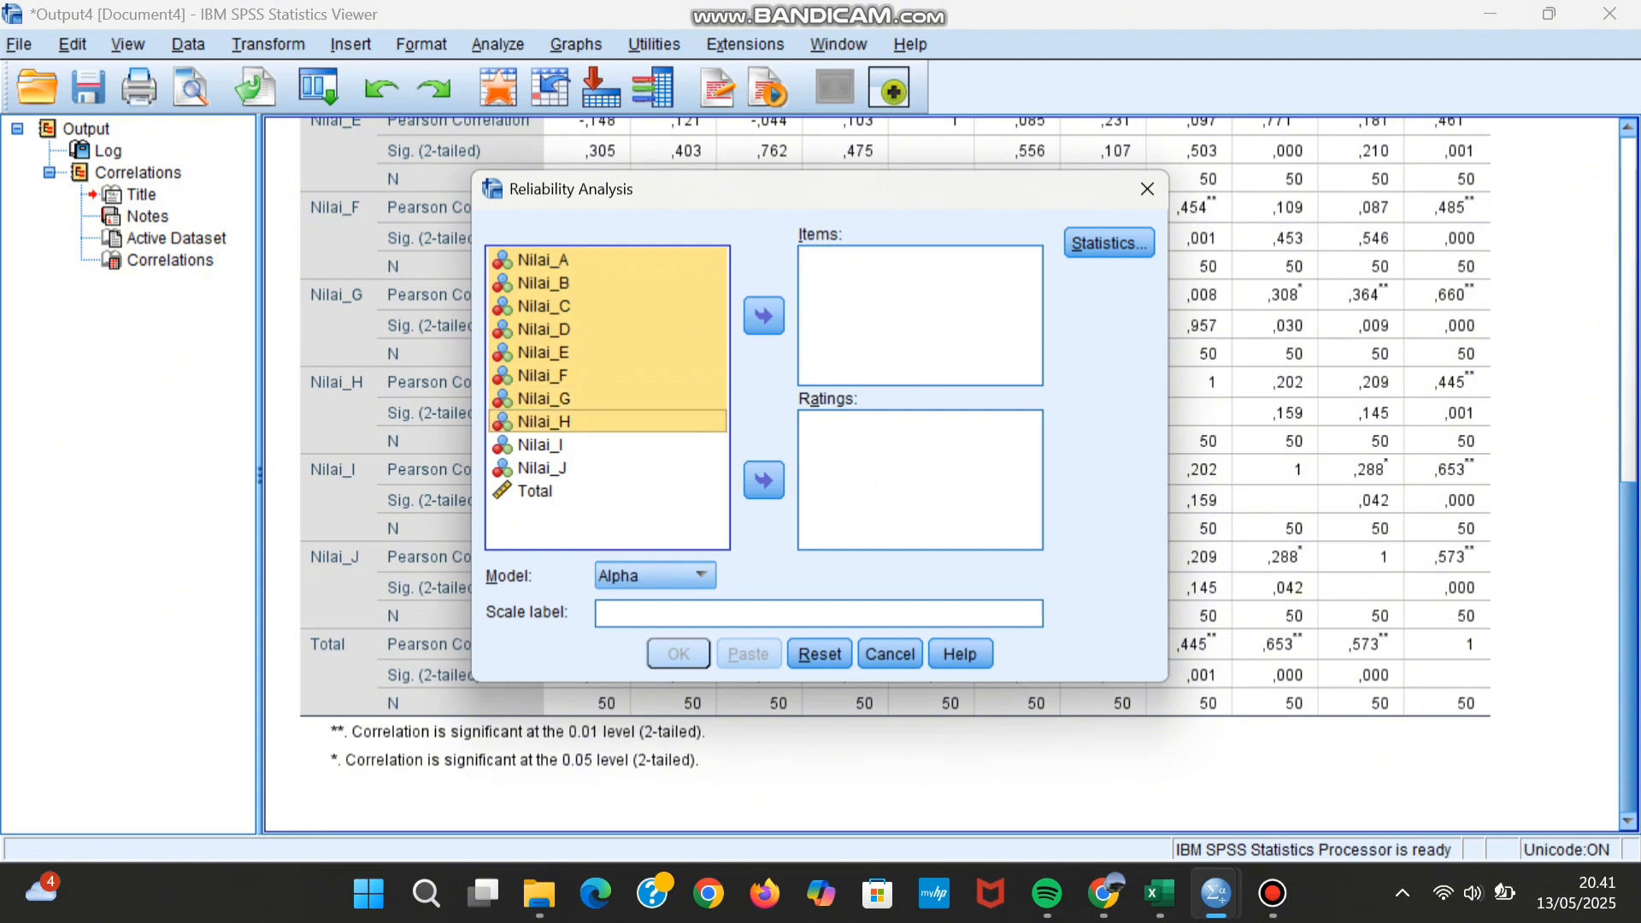
{"action": "left_click", "coordinate": [540, 444], "text": "ctrl"}
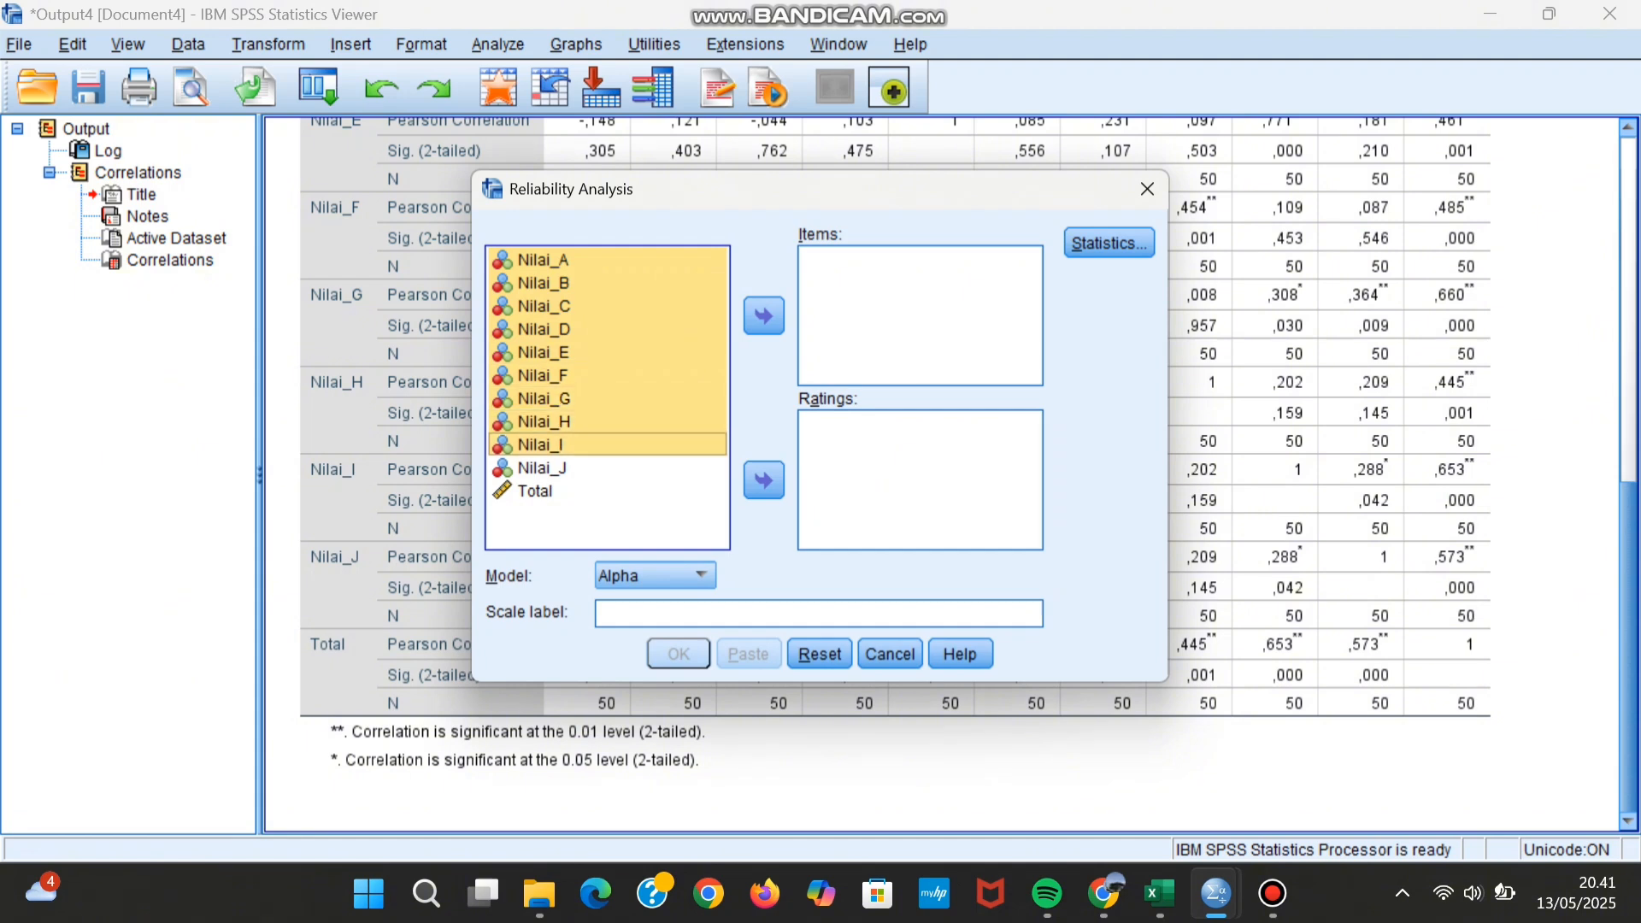
{"action": "left_click", "coordinate": [542, 467], "text": "ctrl"}
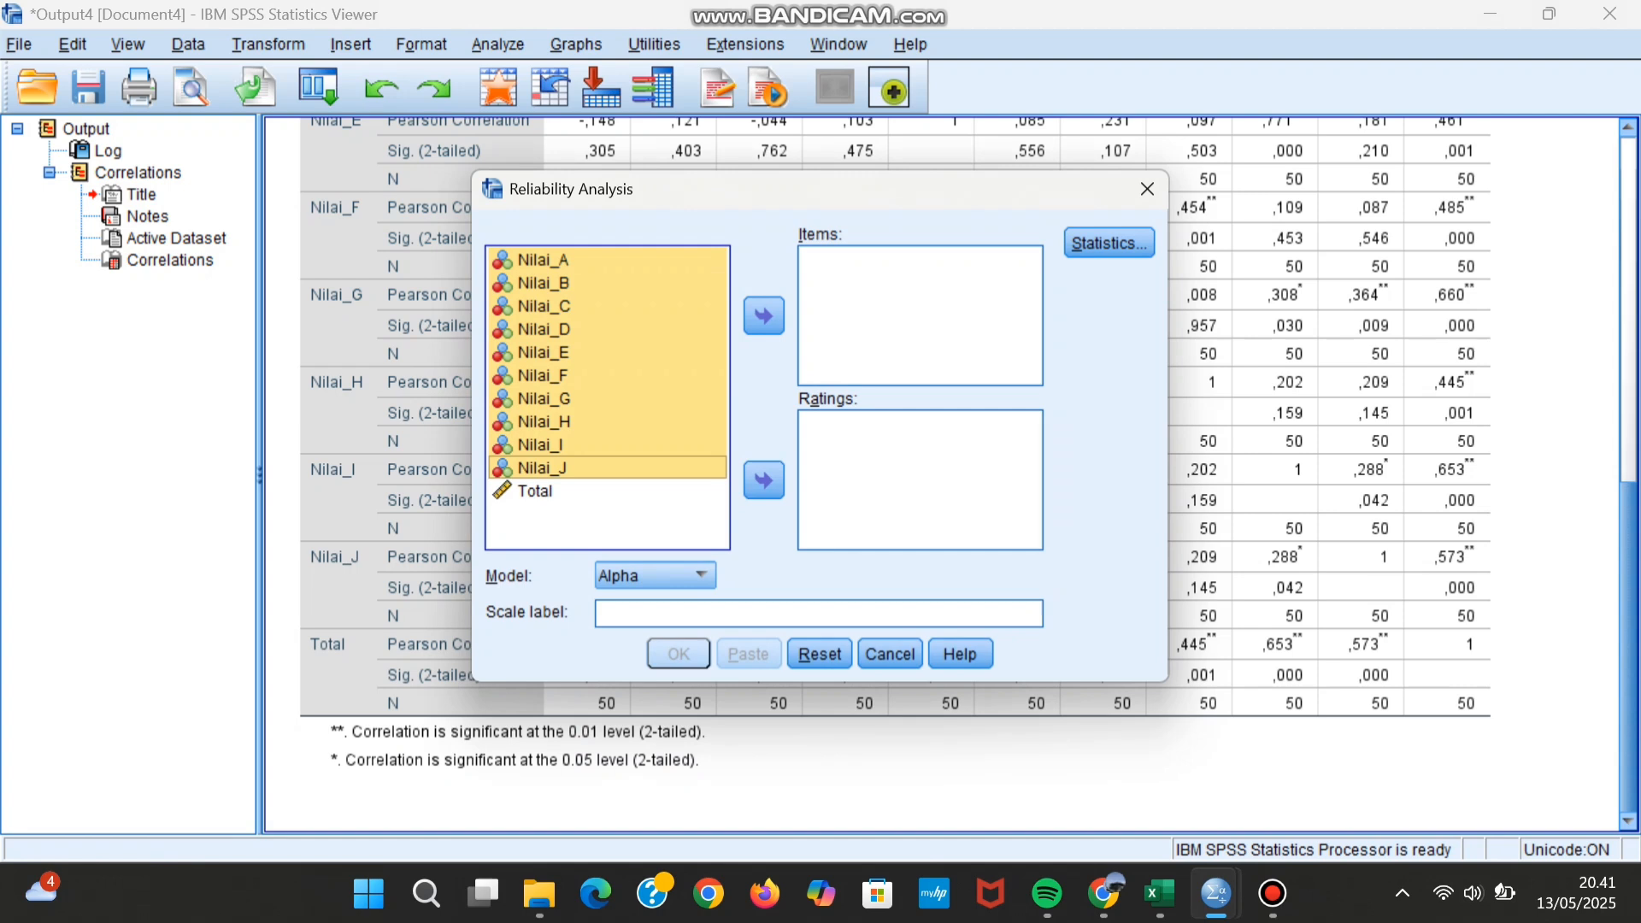
{"action": "left_click", "coordinate": [763, 317]}
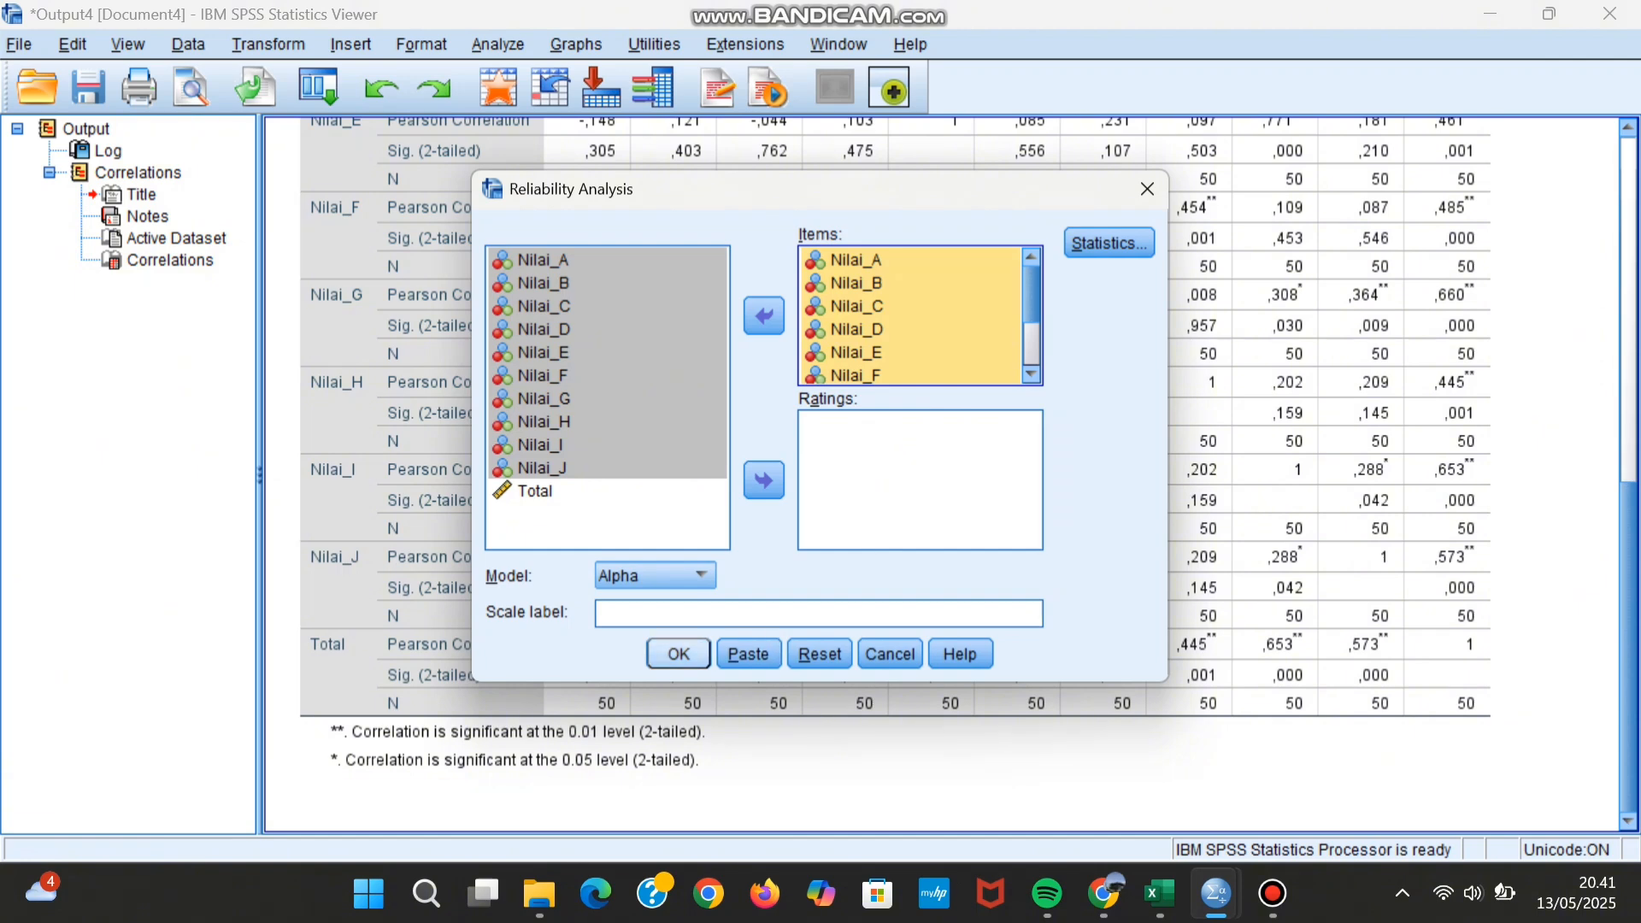
{"action": "left_click", "coordinate": [679, 654]}
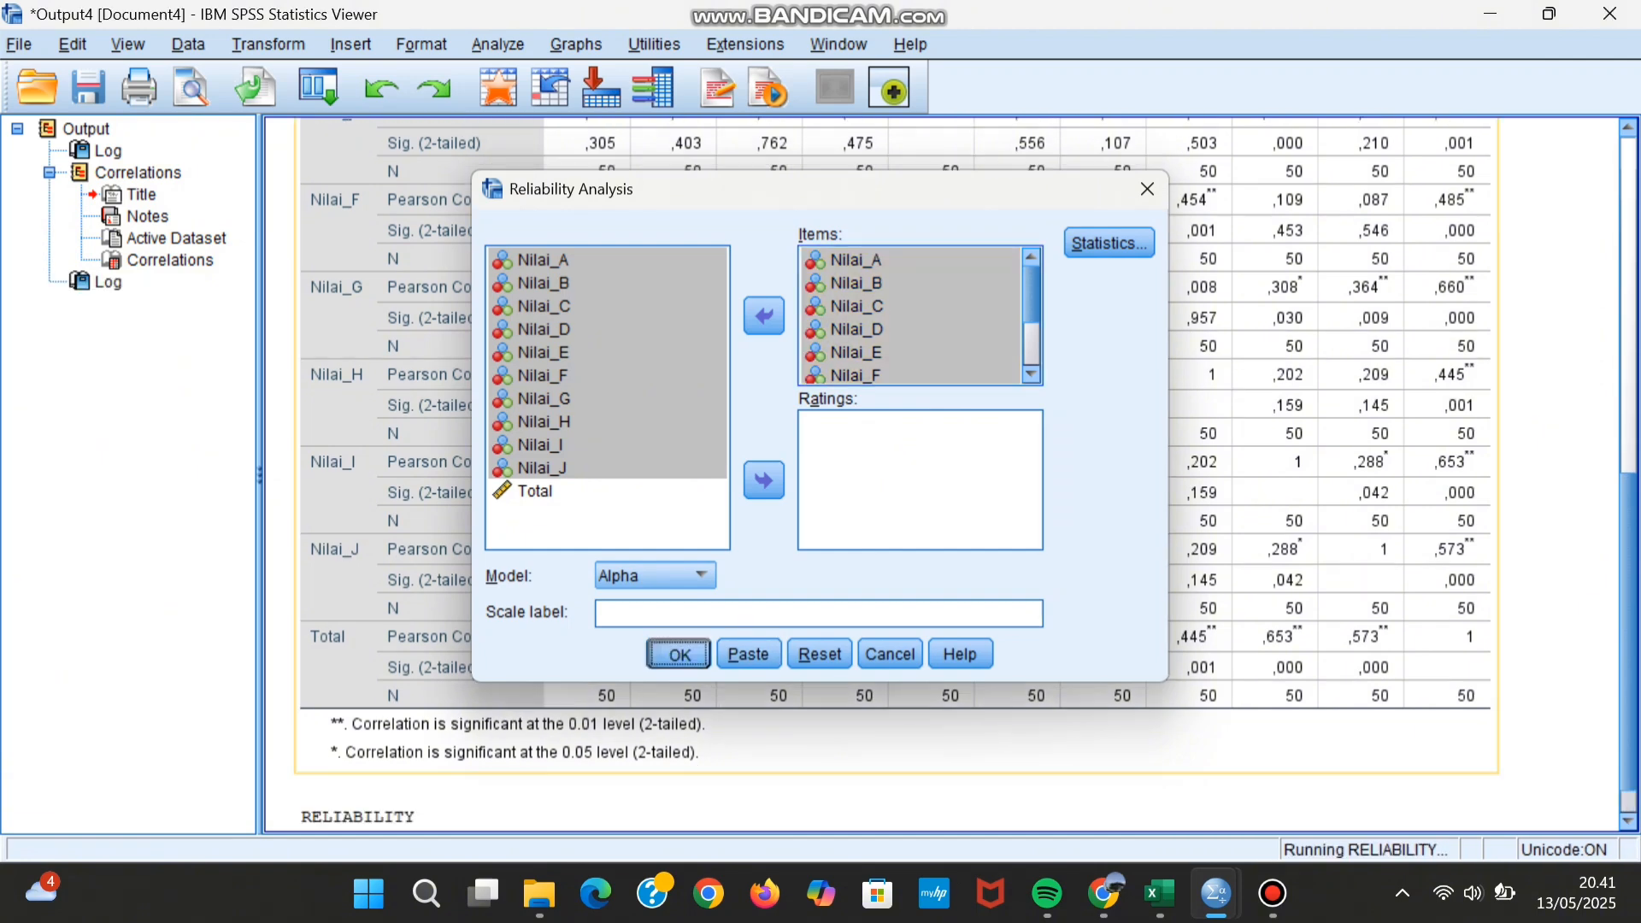
Step: Review the Case Processing Summary and Cronbach's Alpha in the reliability output, and compare them with the Correlations table above
{"action": "scroll", "coordinate": [940, 474], "scroll_direction": "down", "scroll_amount": 2}
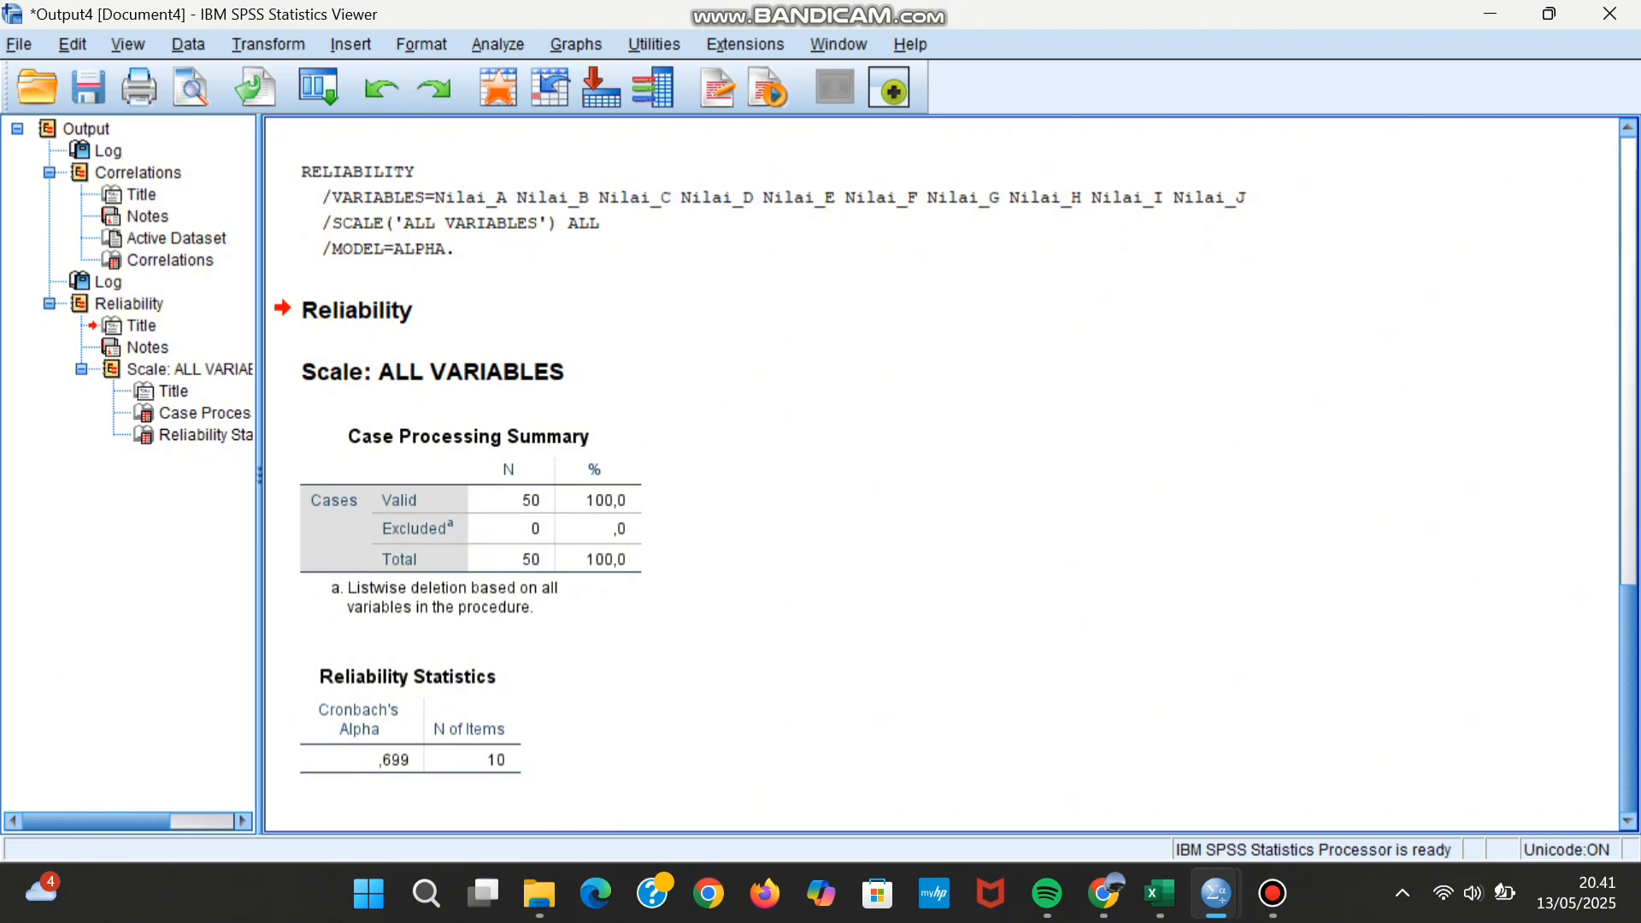
{"action": "scroll", "coordinate": [940, 475], "scroll_direction": "up", "scroll_amount": 5}
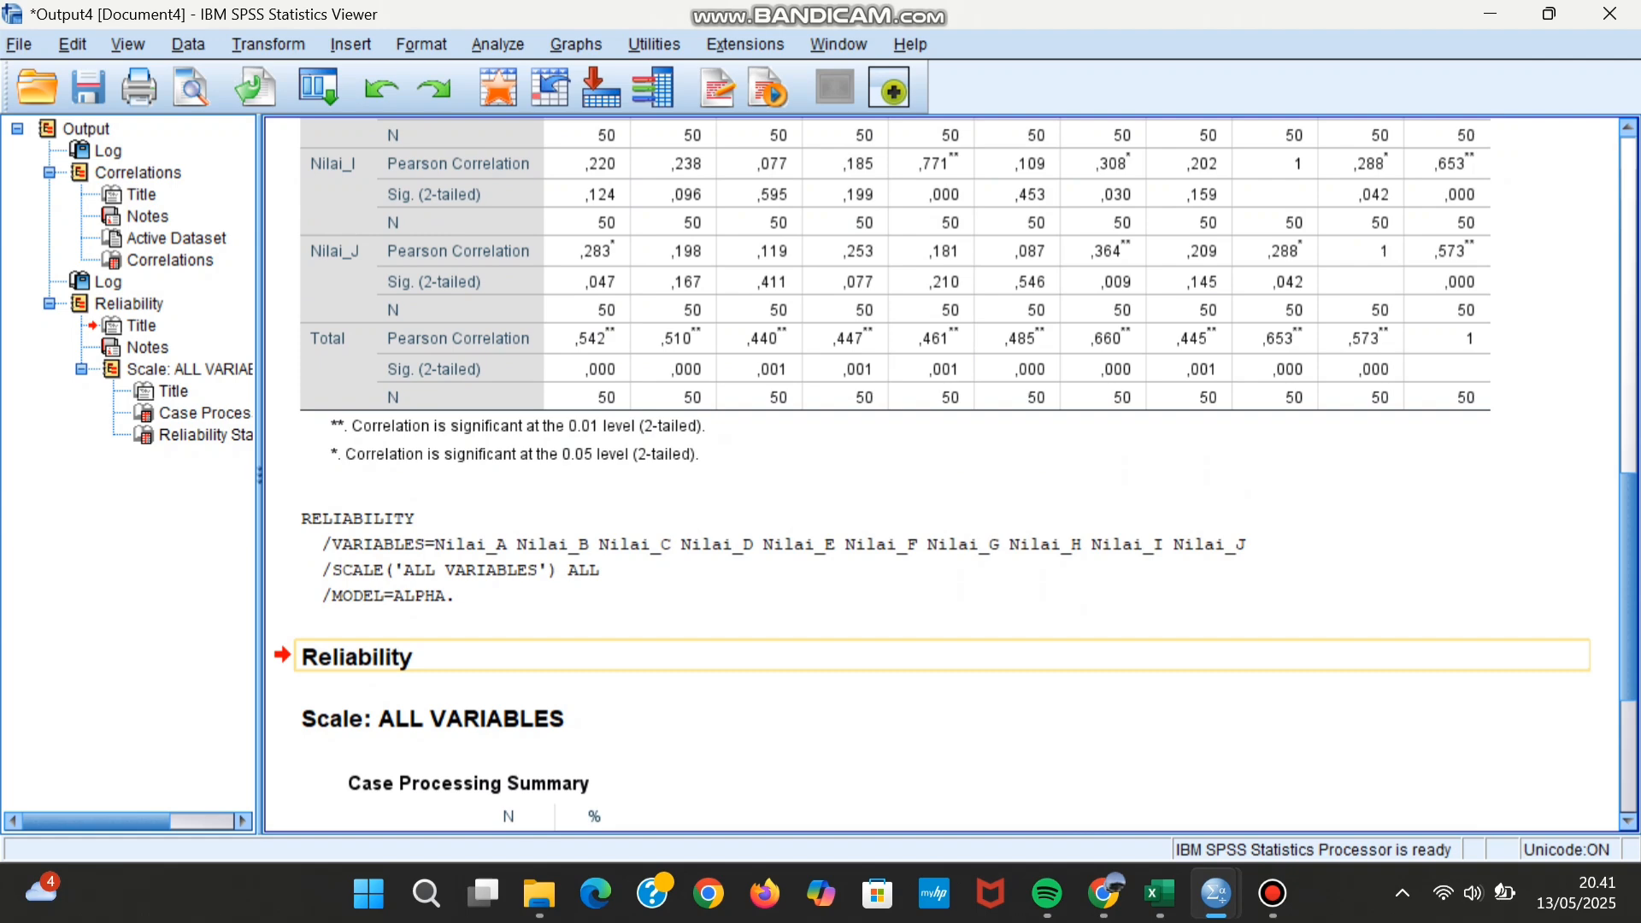
{"action": "scroll", "coordinate": [940, 474], "scroll_direction": "down", "scroll_amount": 2}
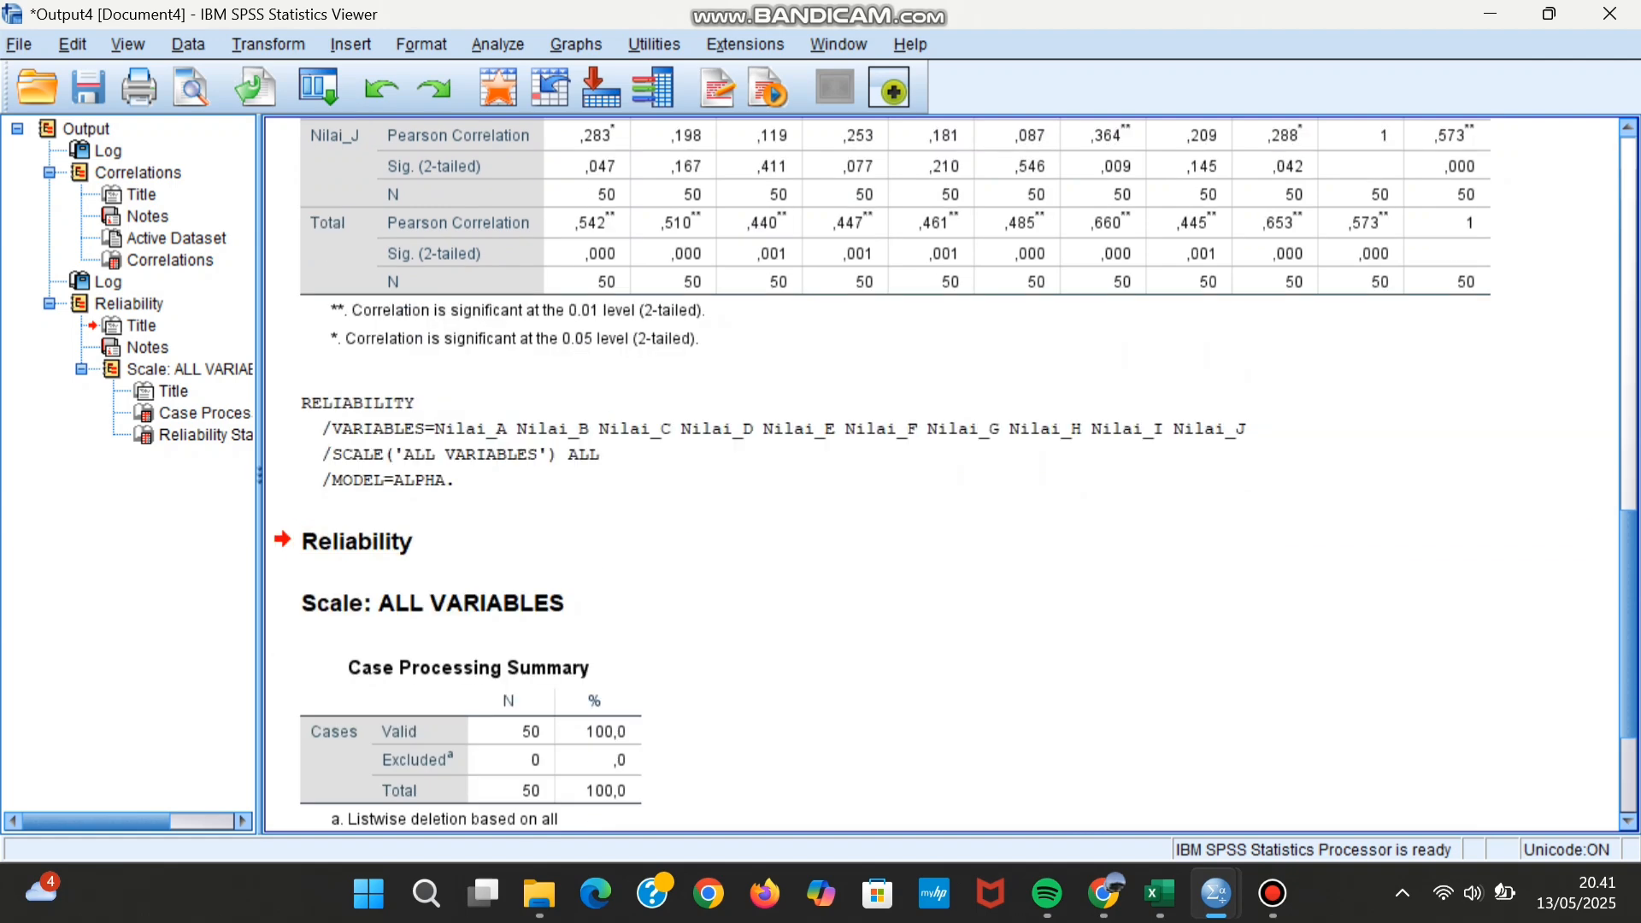
{"action": "scroll", "coordinate": [940, 475], "scroll_direction": "down", "scroll_amount": 2}
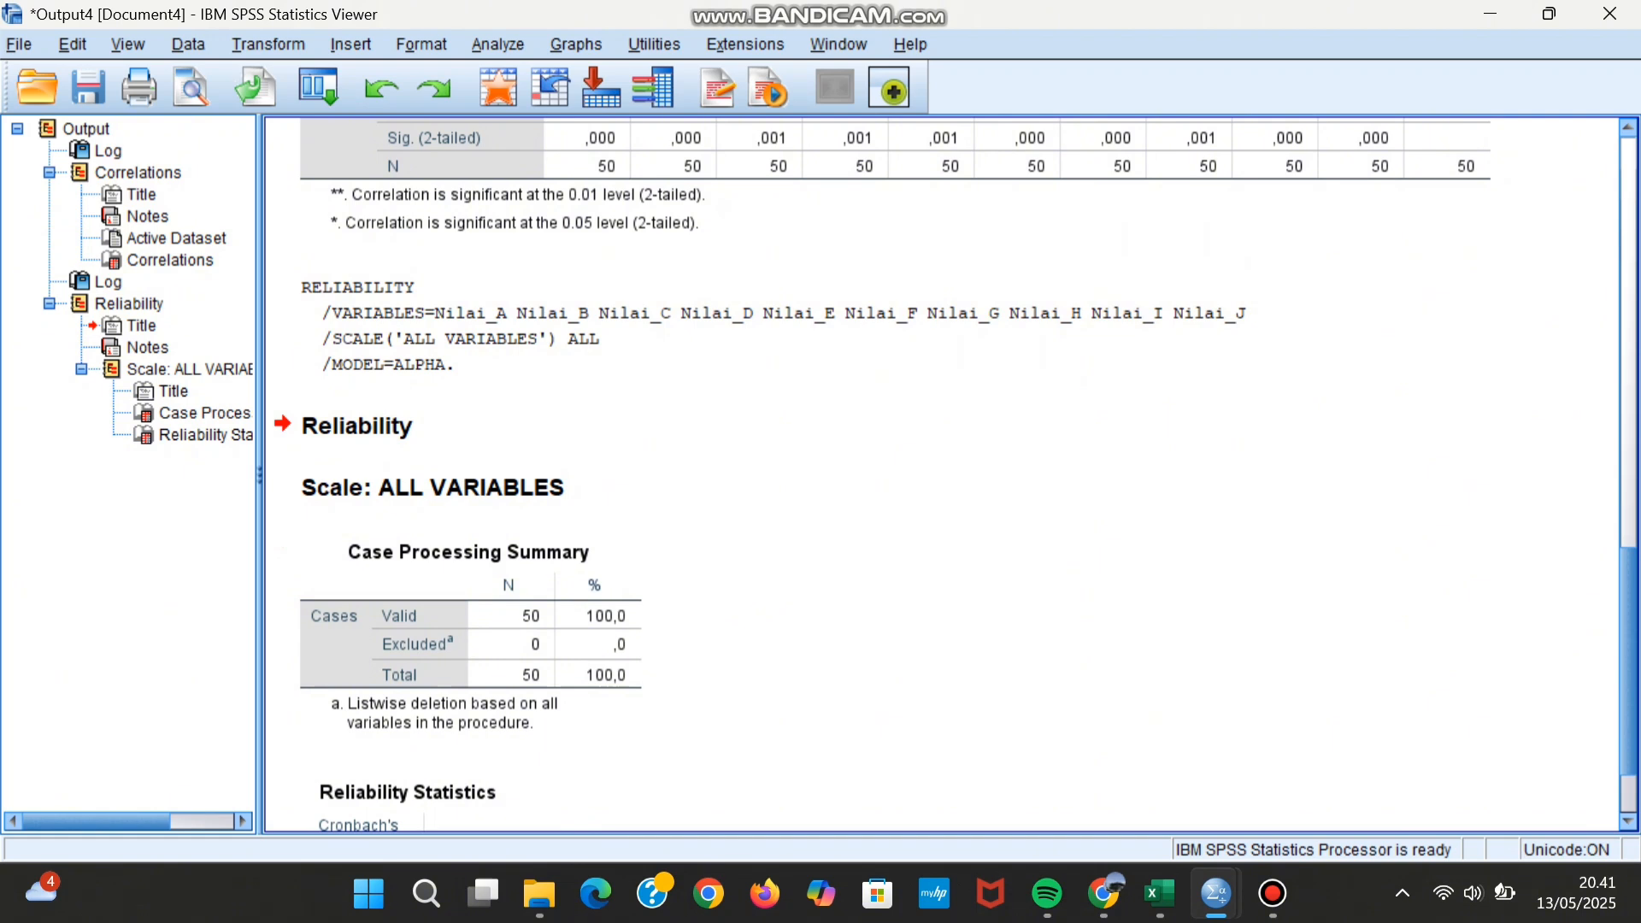
{"action": "scroll", "coordinate": [940, 474], "scroll_direction": "down", "scroll_amount": 2}
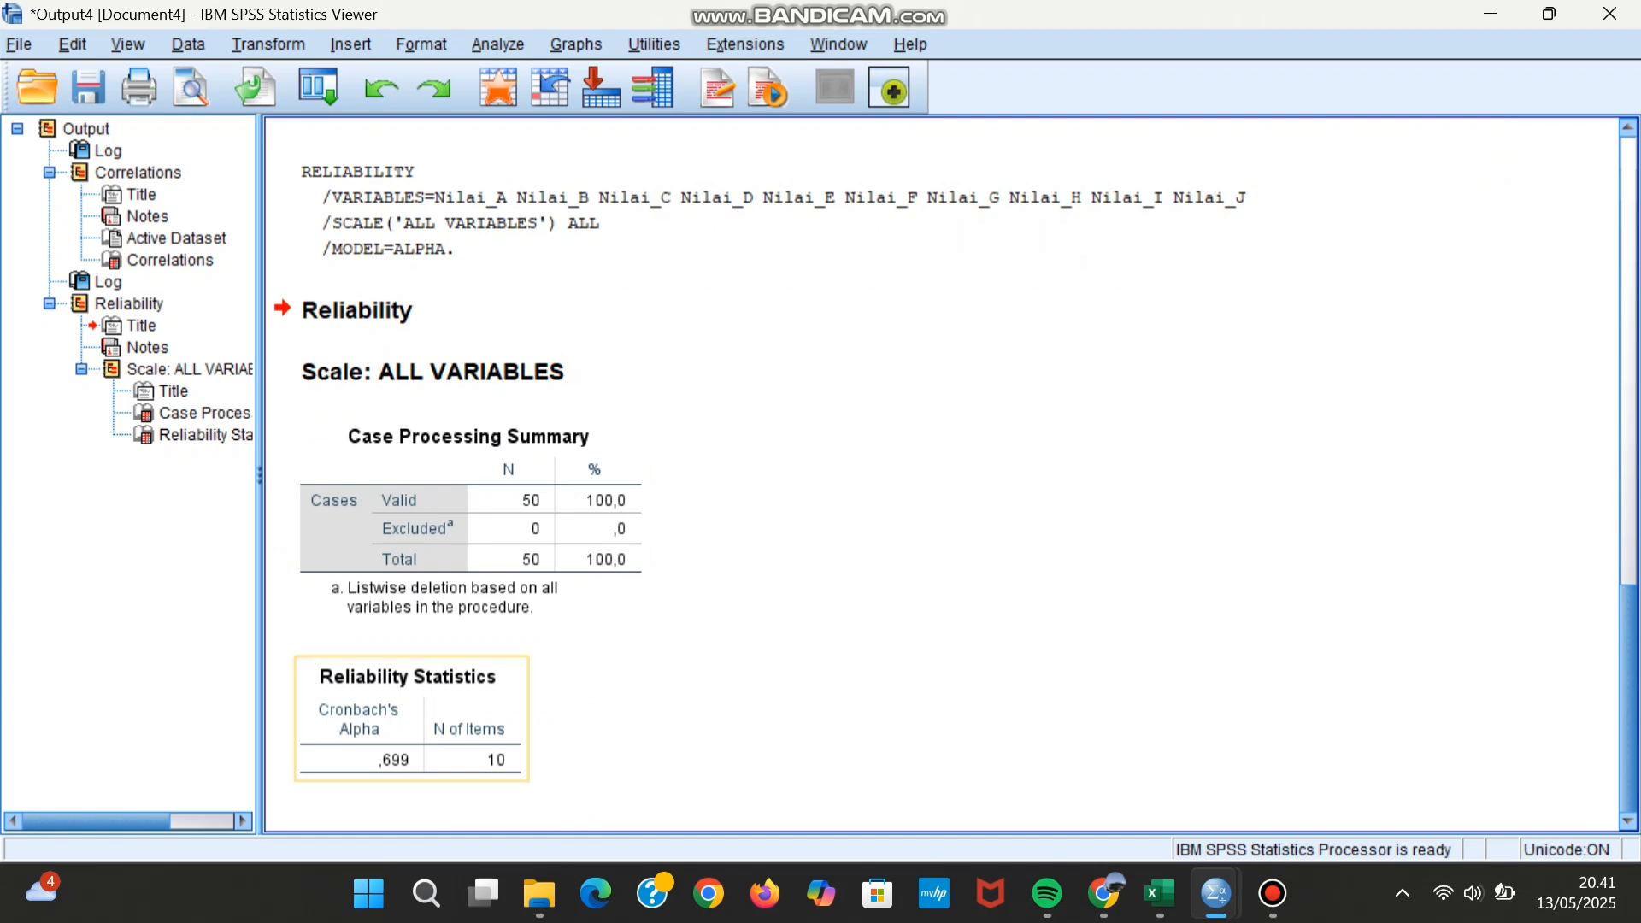
{"action": "key", "text": "Up"}
{"action": "key", "text": "Up"}
{"action": "scroll", "coordinate": [513, 605], "scroll_direction": "up", "scroll_amount": 7}
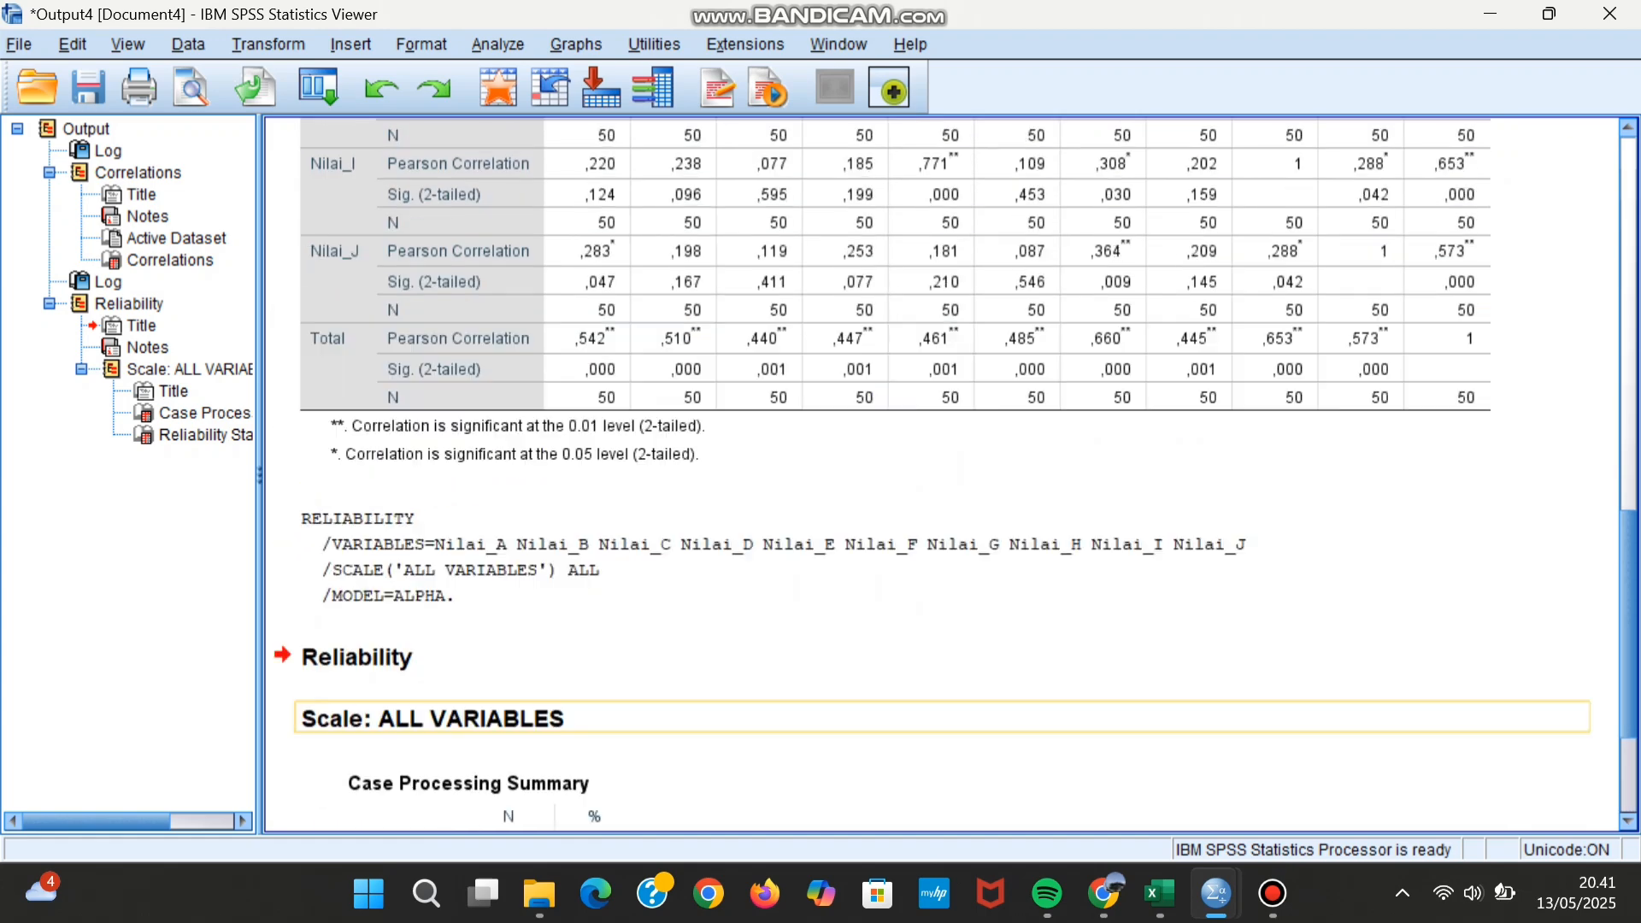
{"action": "scroll", "coordinate": [966, 475], "scroll_direction": "up", "scroll_amount": 5}
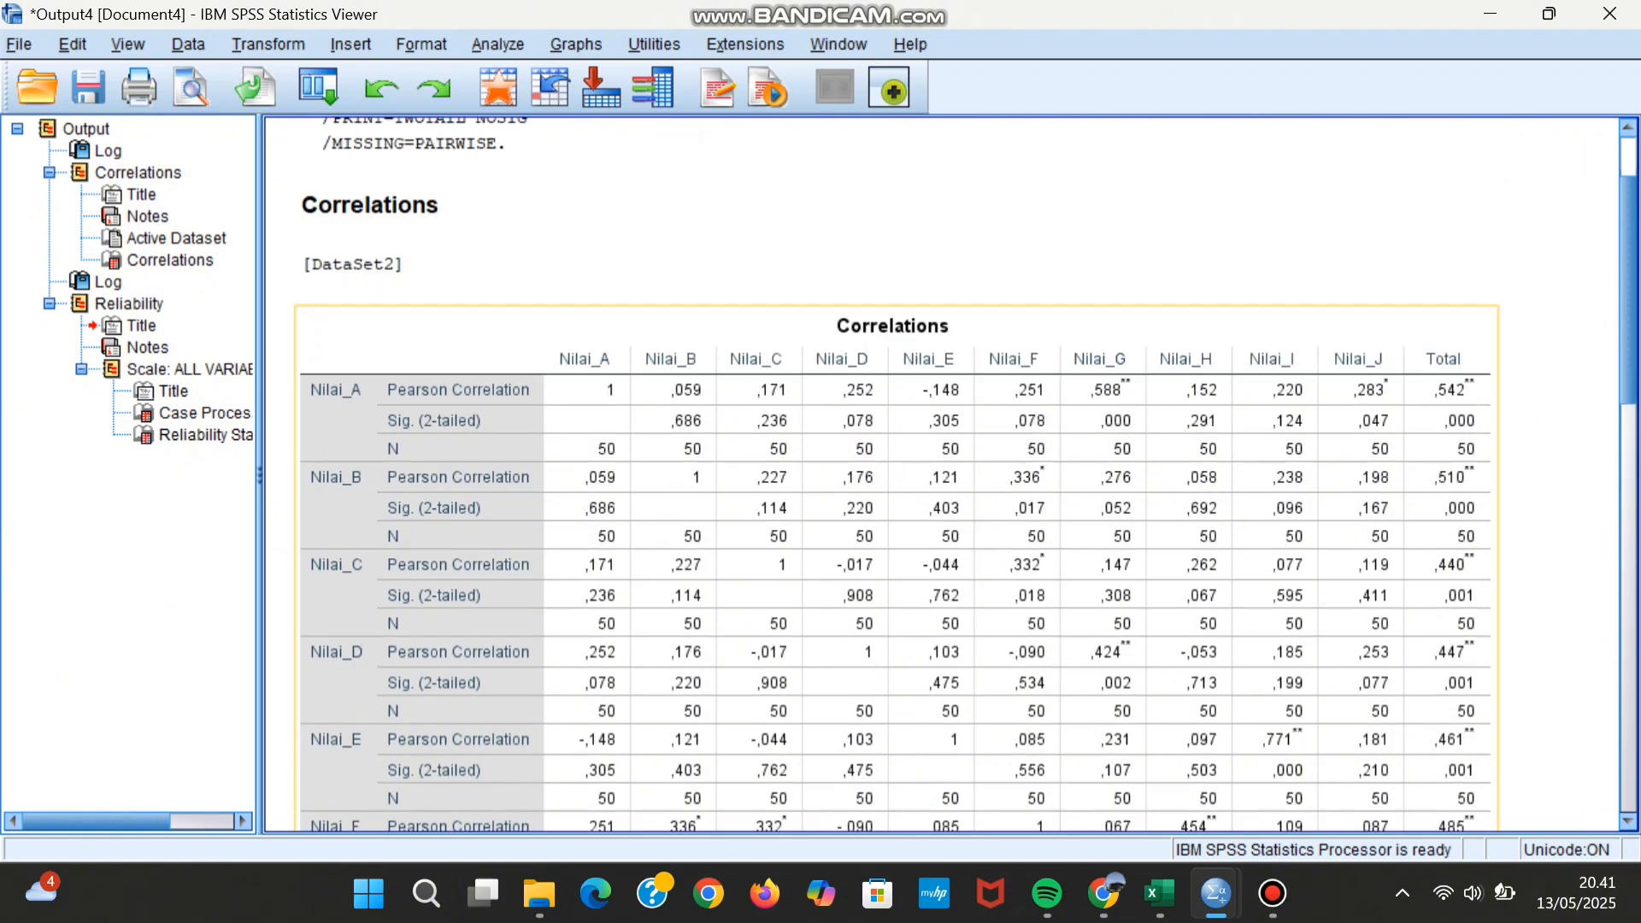
{"action": "scroll", "coordinate": [966, 475], "scroll_direction": "down", "scroll_amount": 8}
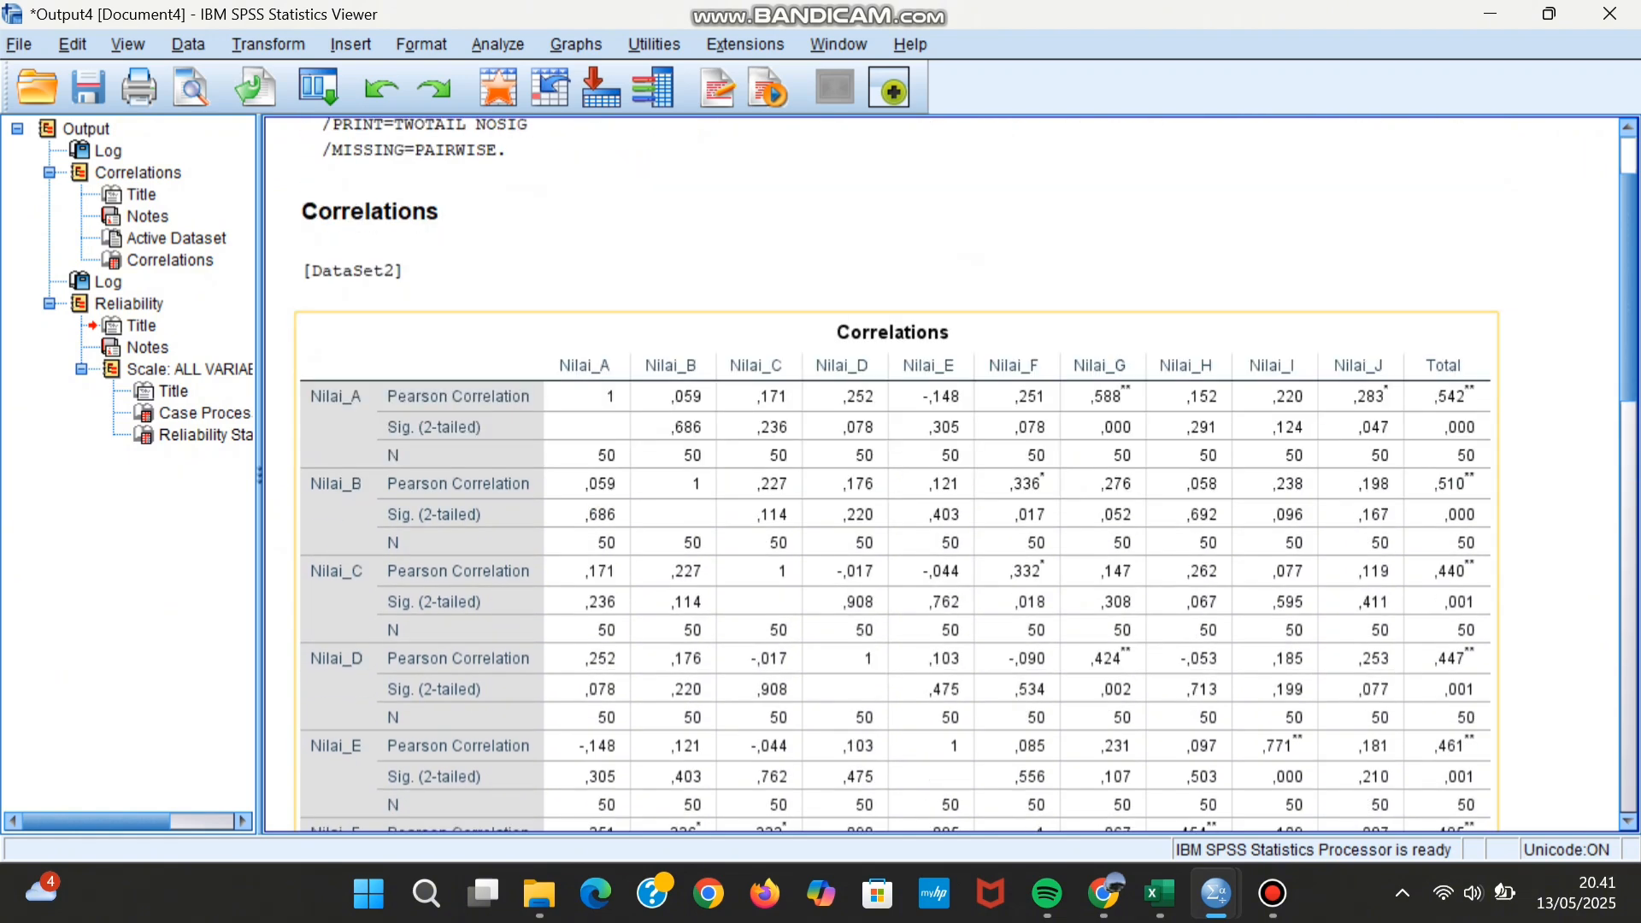
{"action": "scroll", "coordinate": [966, 474], "scroll_direction": "down", "scroll_amount": 8}
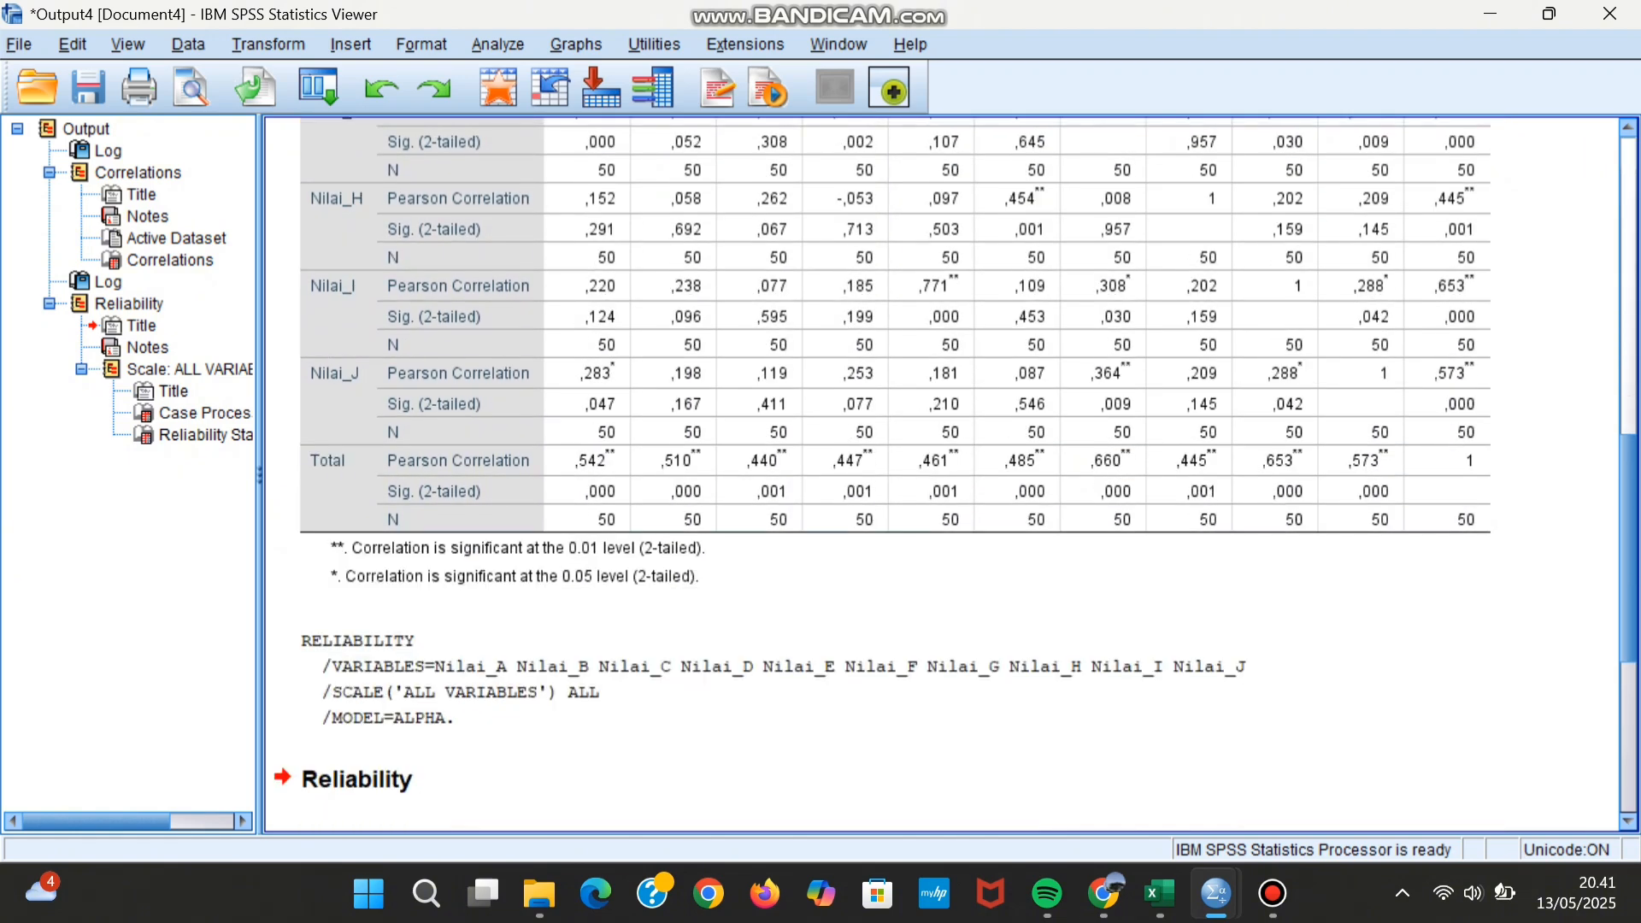
{"action": "scroll", "coordinate": [966, 474], "scroll_direction": "down", "scroll_amount": 5}
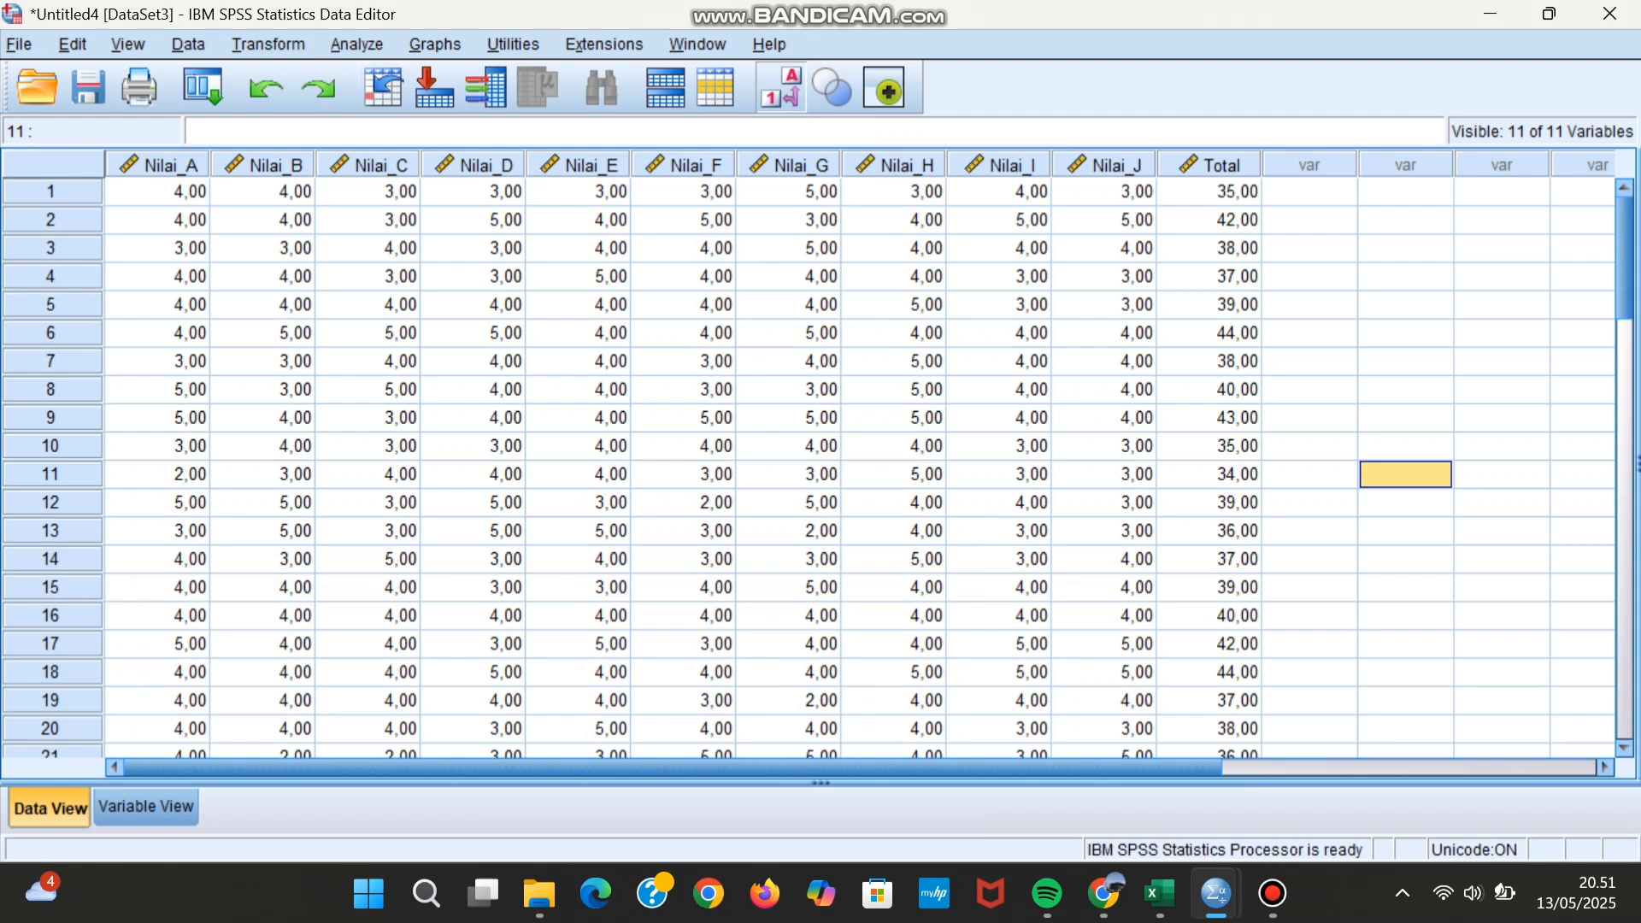
Step: Run a two-tailed Pearson bivariate correlation on Nilai_A to Nilai_J and Total of the Untitled4 dataset, flagging significant correlations
{"action": "left_click", "coordinate": [357, 45]}
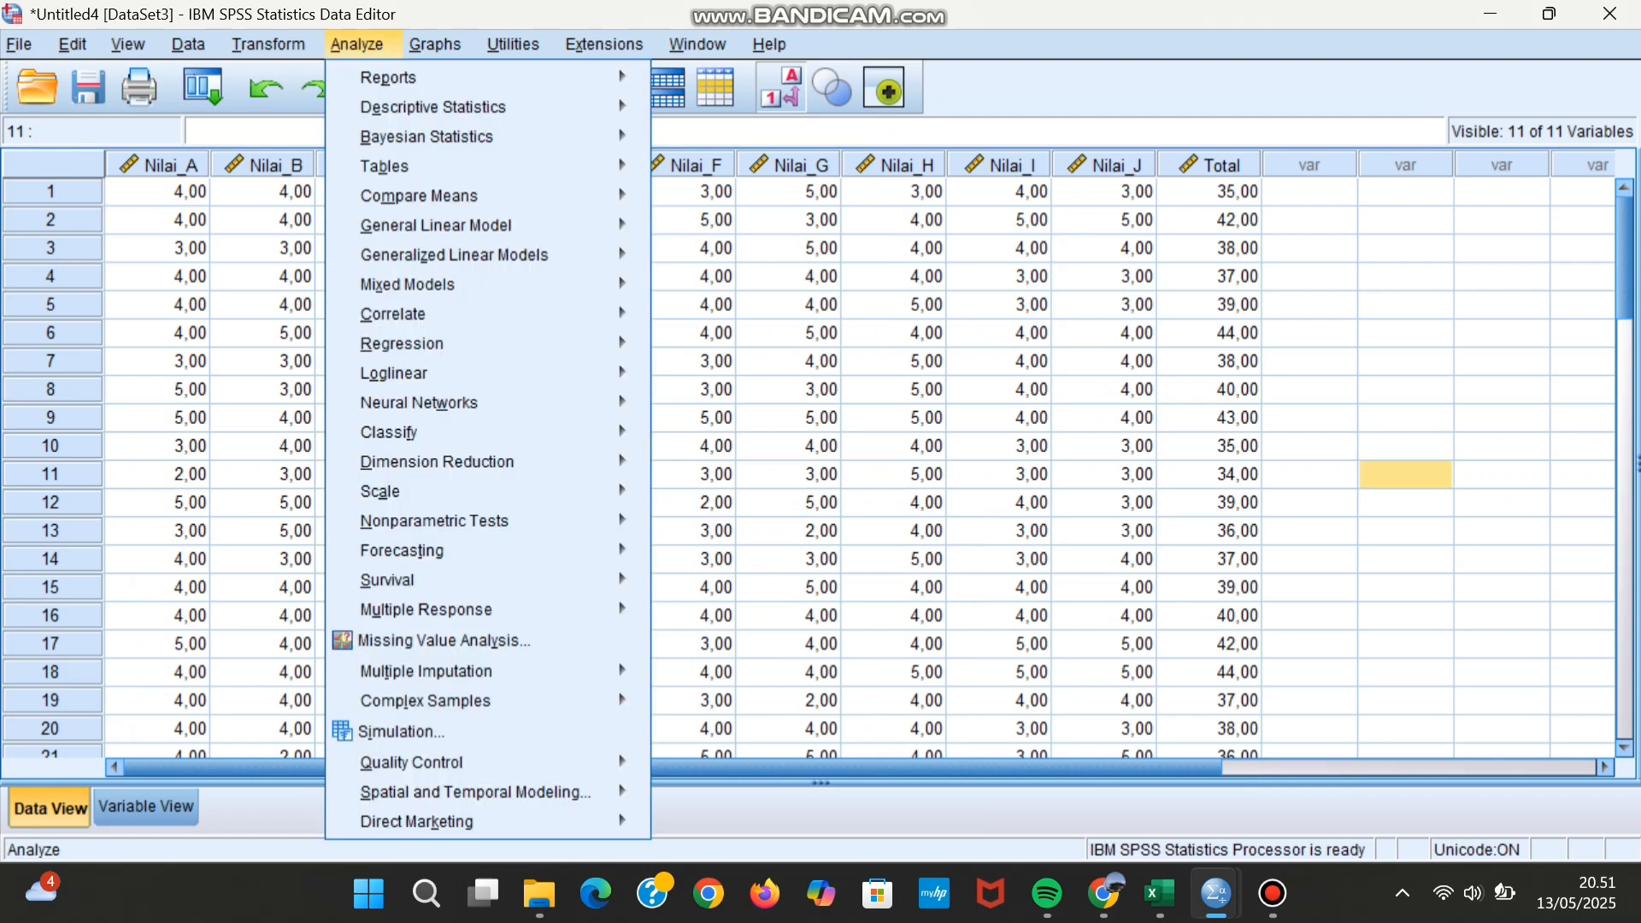
{"action": "mouse_move", "coordinate": [394, 314]}
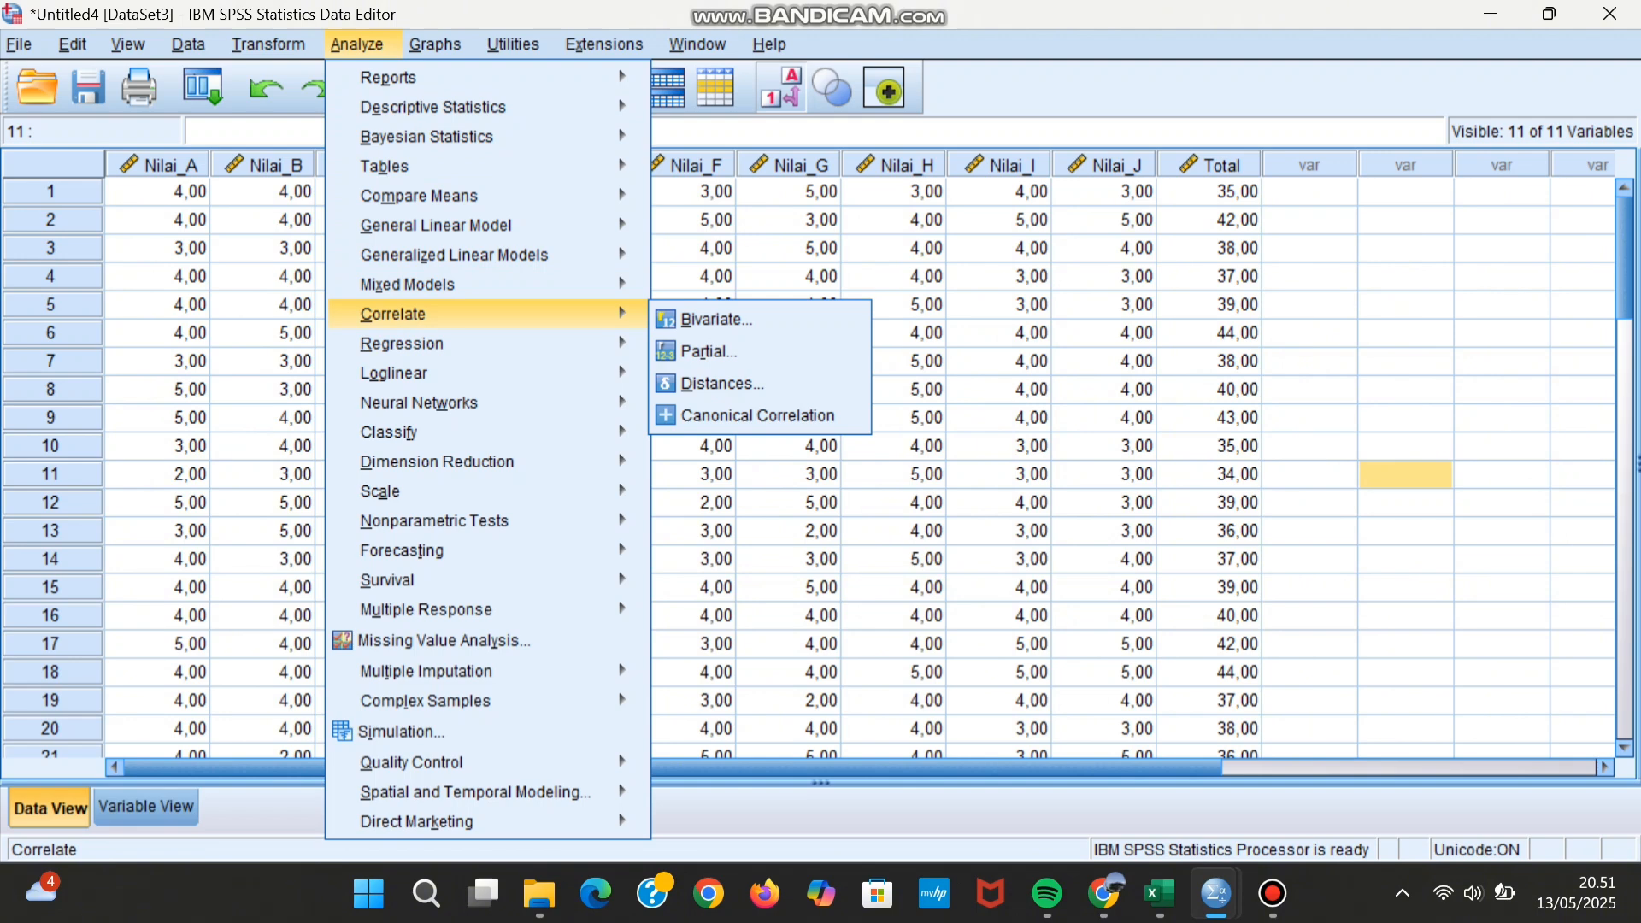
{"action": "mouse_move", "coordinate": [402, 343]}
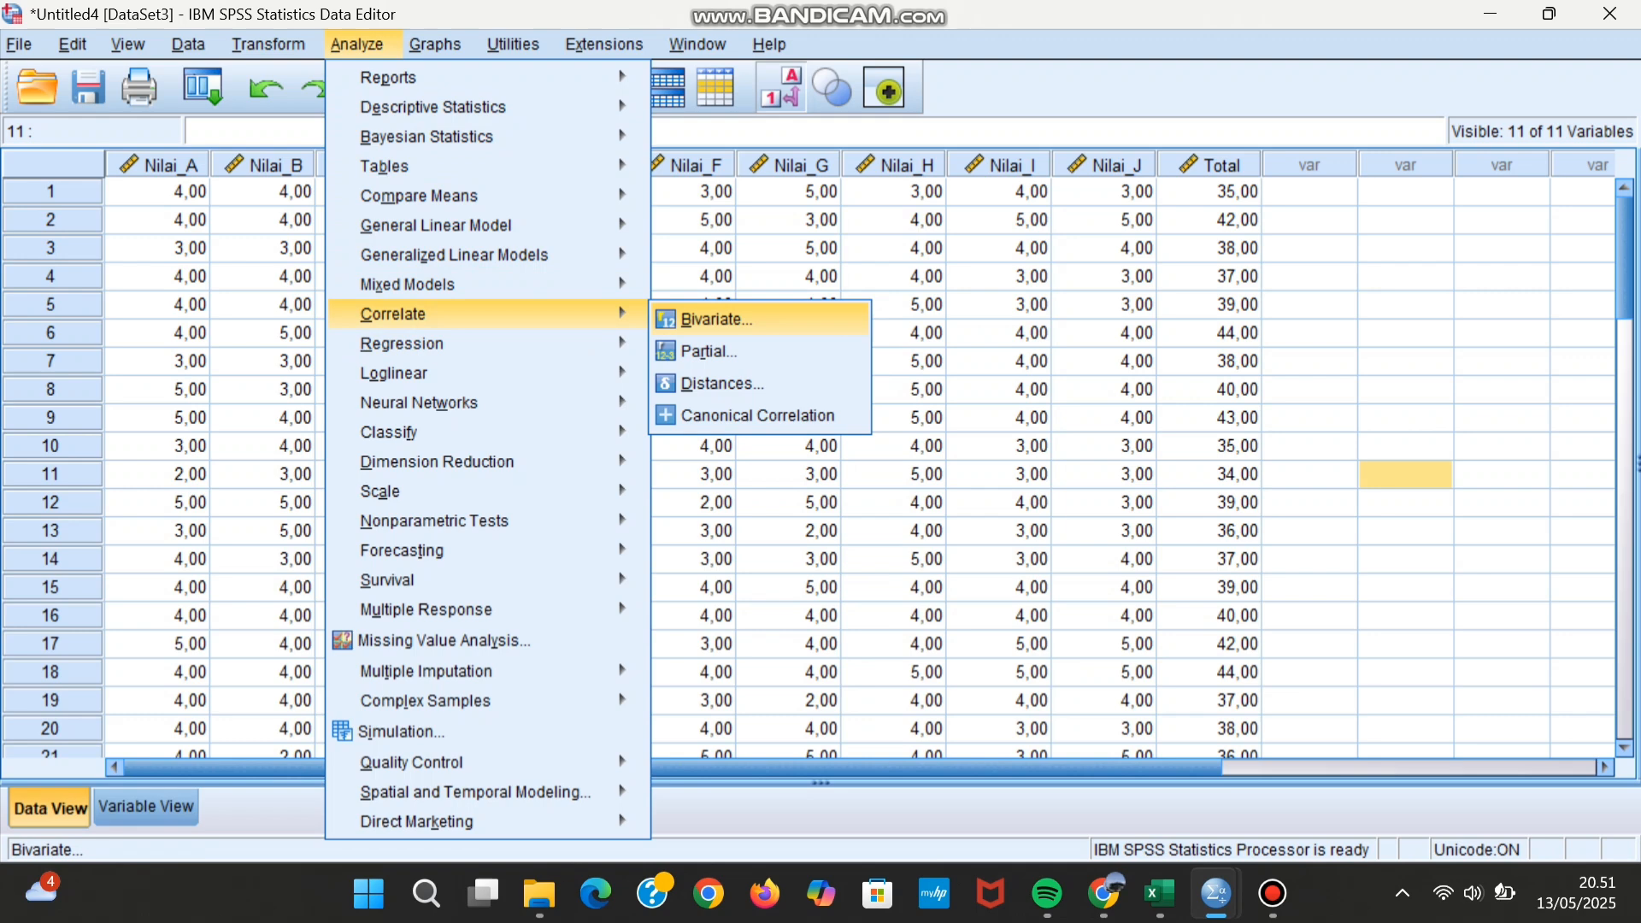
{"action": "left_click", "coordinate": [716, 319]}
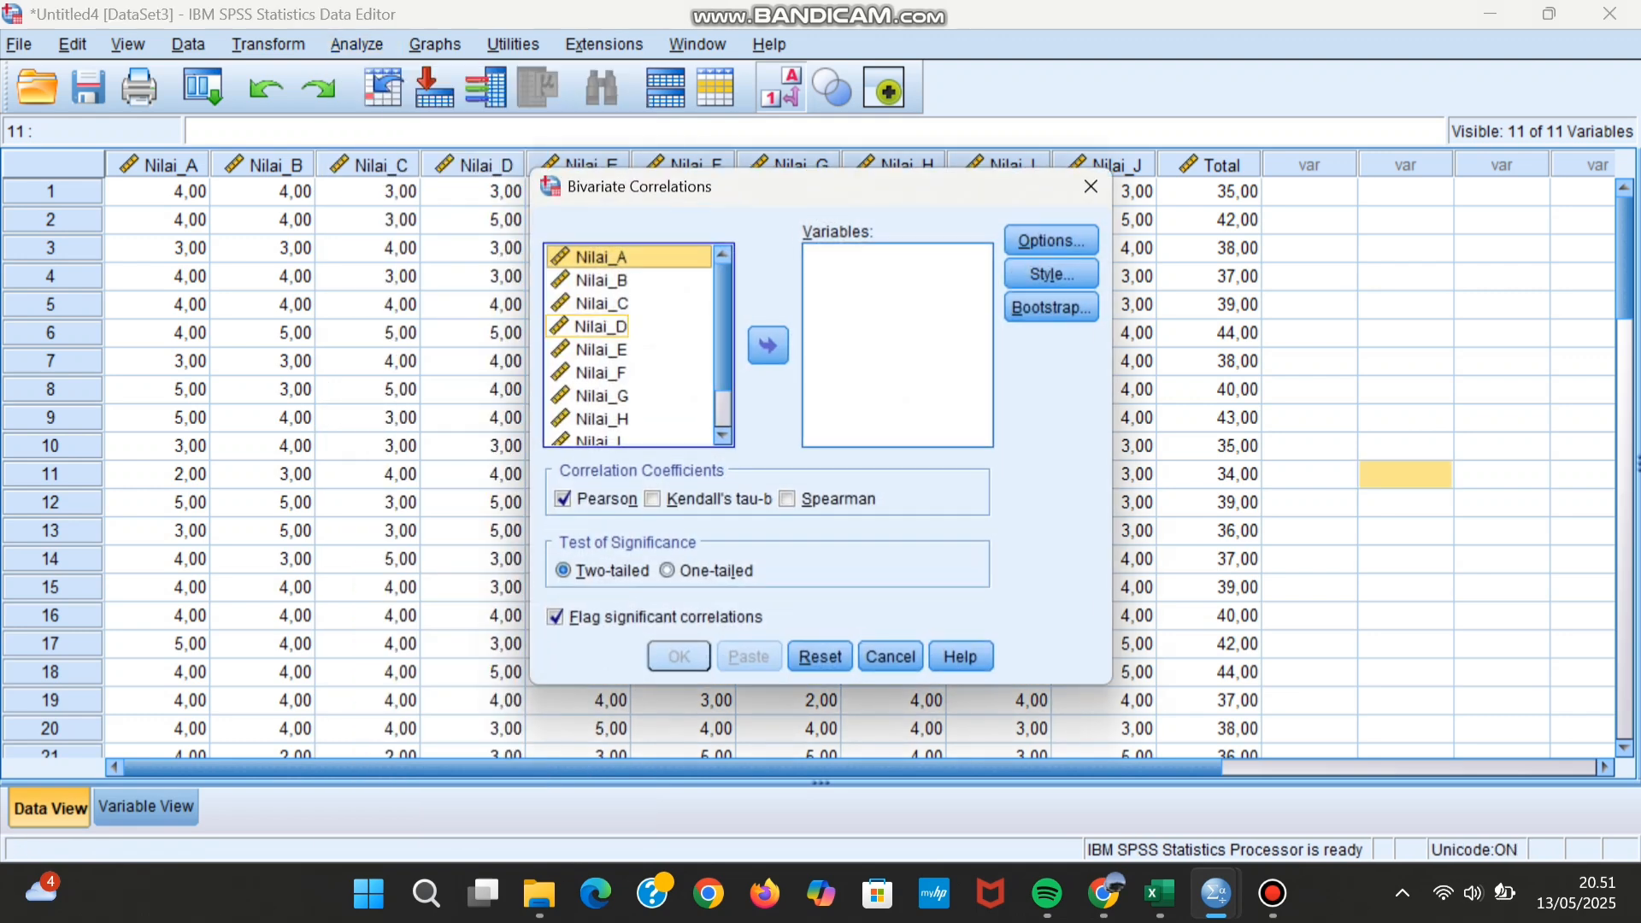
{"action": "key", "text": "ctrl+a"}
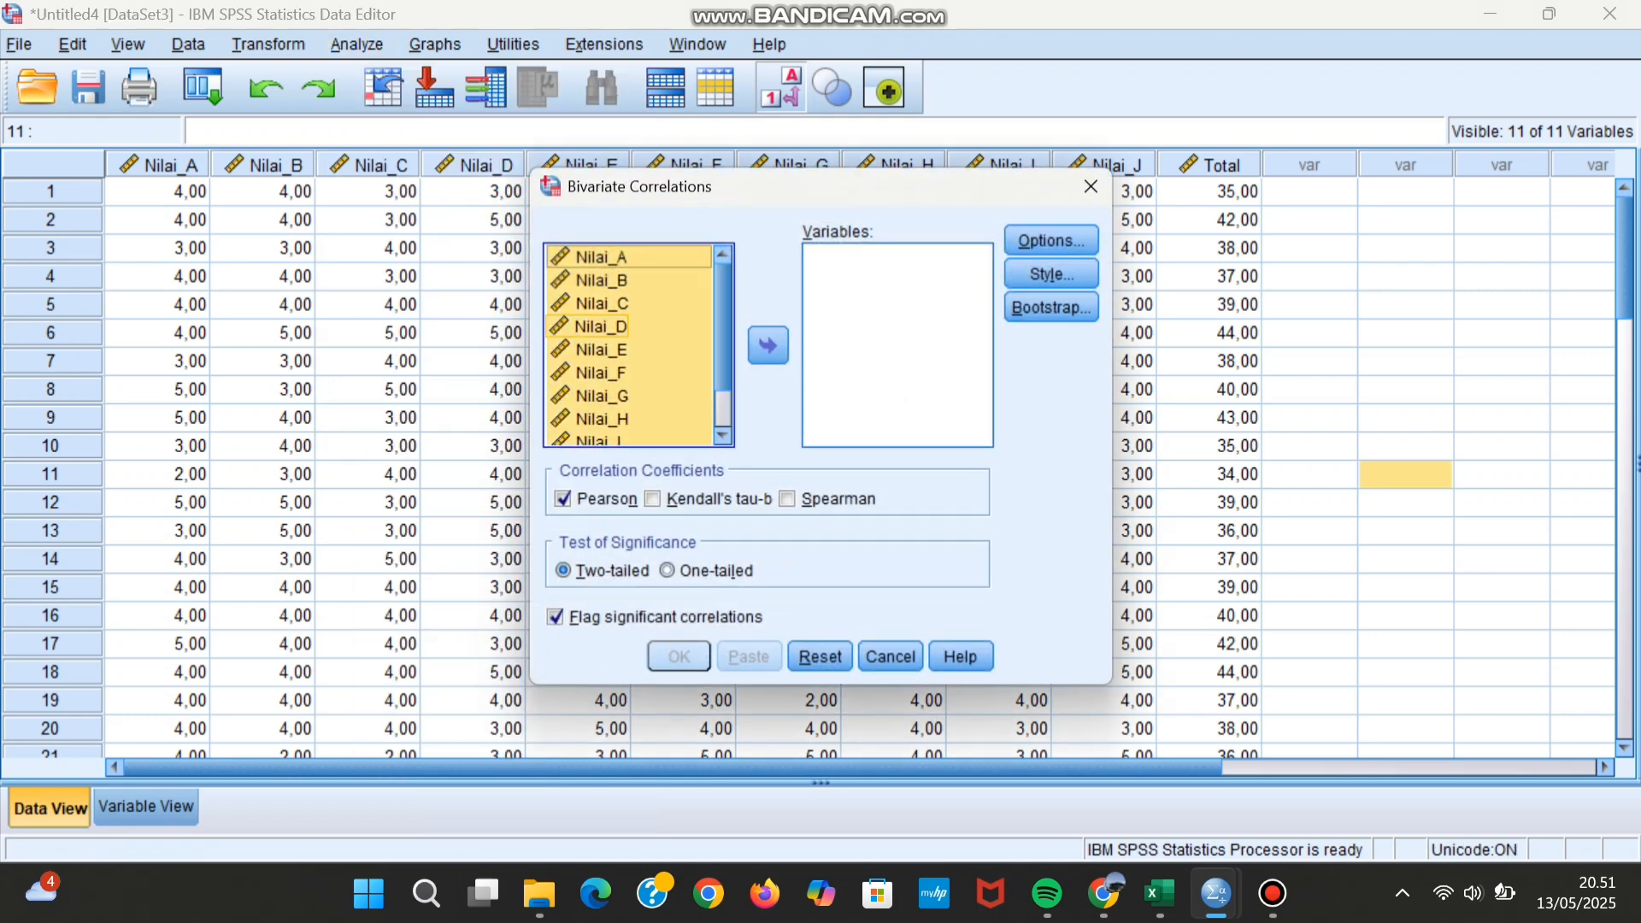
{"action": "key", "text": "Tab"}
{"action": "key", "text": "space"}
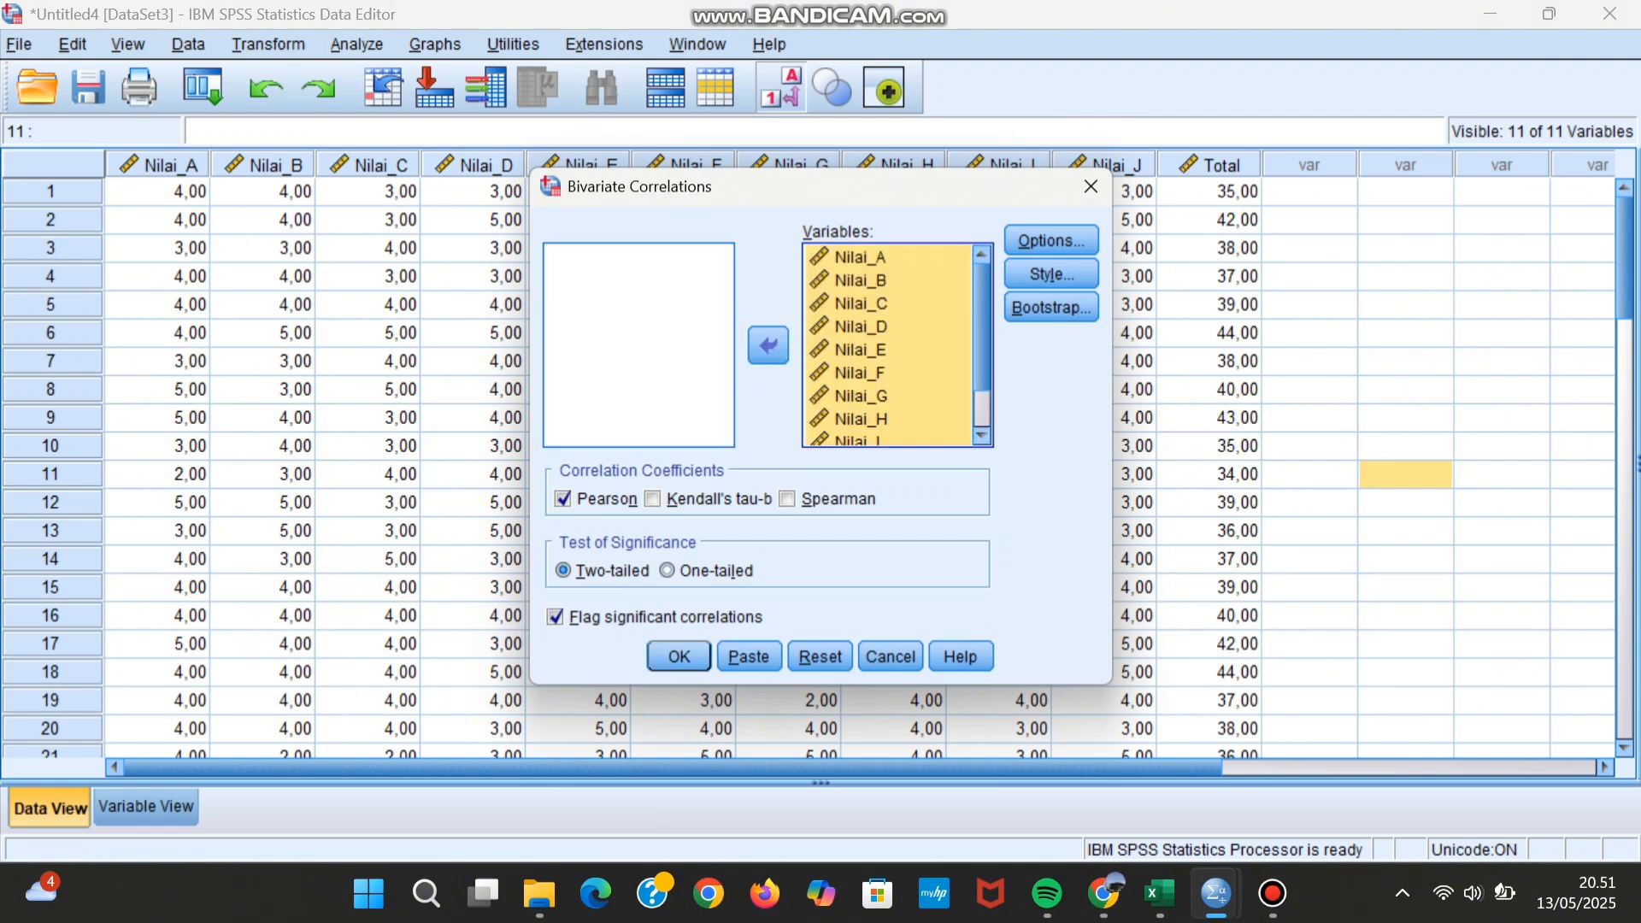
{"action": "left_click", "coordinate": [679, 656]}
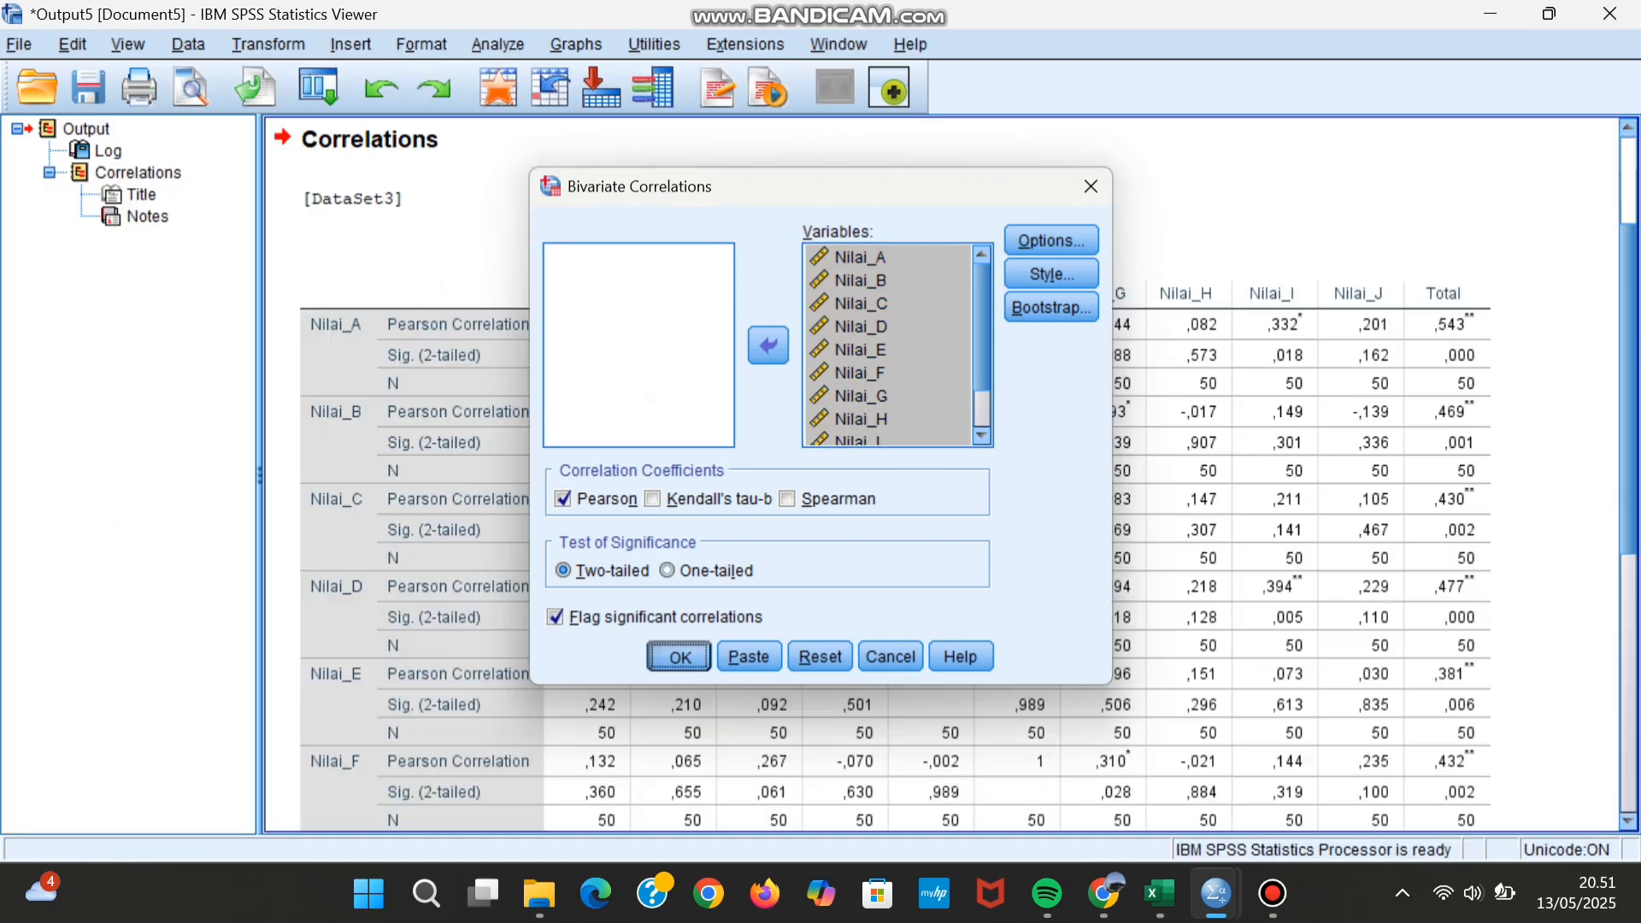
Step: Examine the third dataset's Correlations table, checking each item's Pearson correlation with Total, its two-tailed significance and the significance footnotes
{"action": "scroll", "coordinate": [941, 316], "scroll_direction": "down", "scroll_amount": 5}
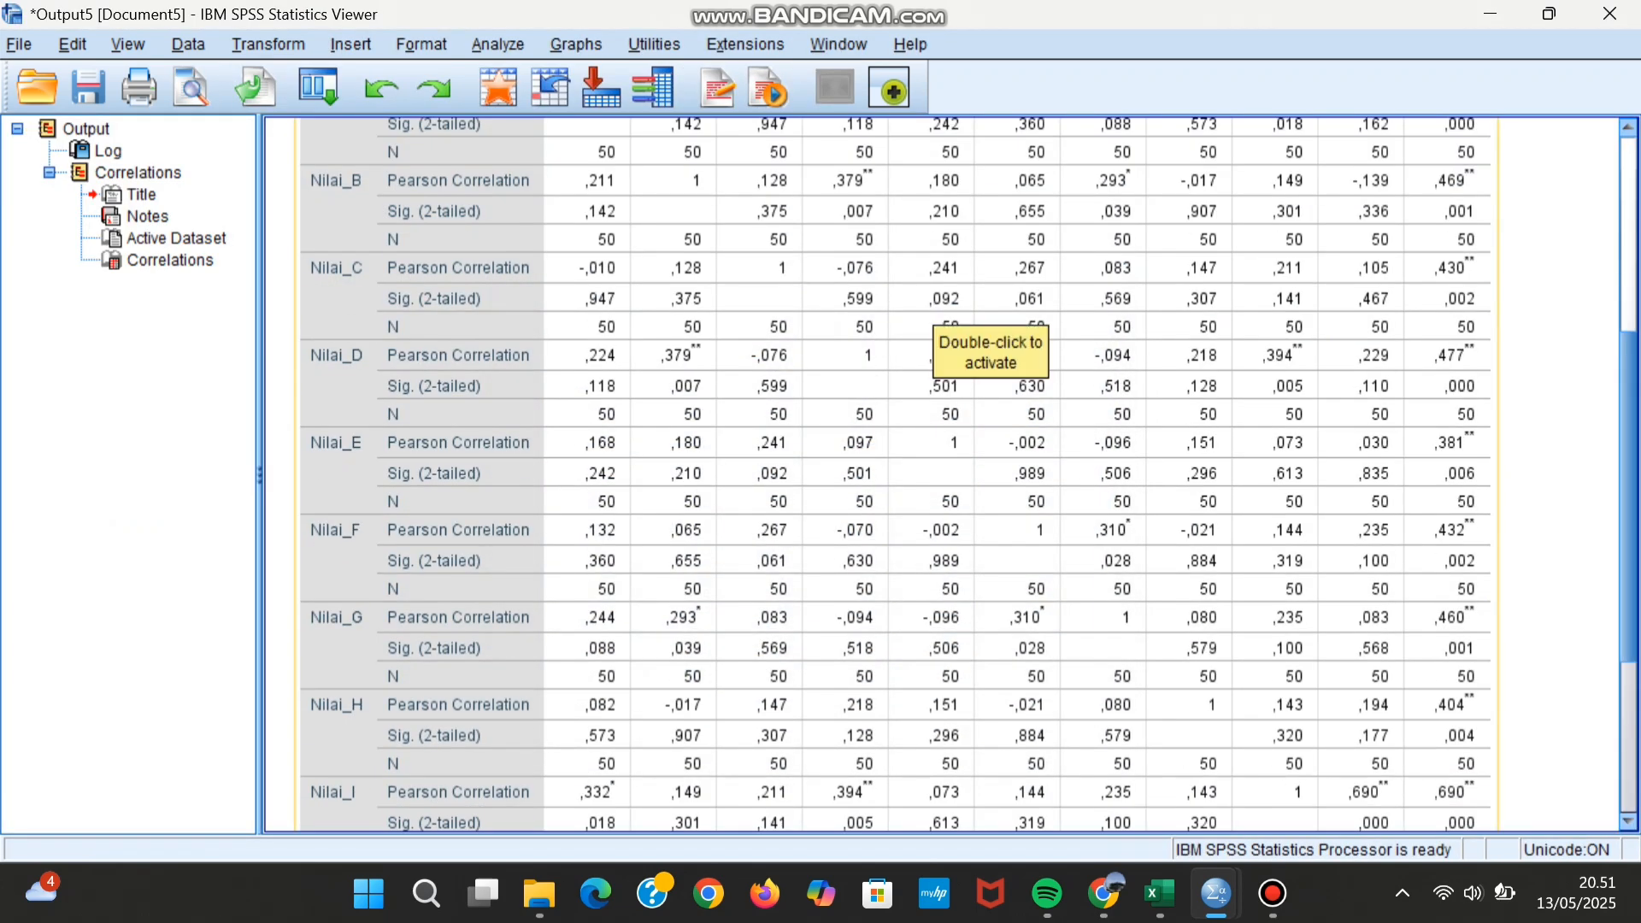
{"action": "scroll", "coordinate": [940, 316], "scroll_direction": "up", "scroll_amount": 7}
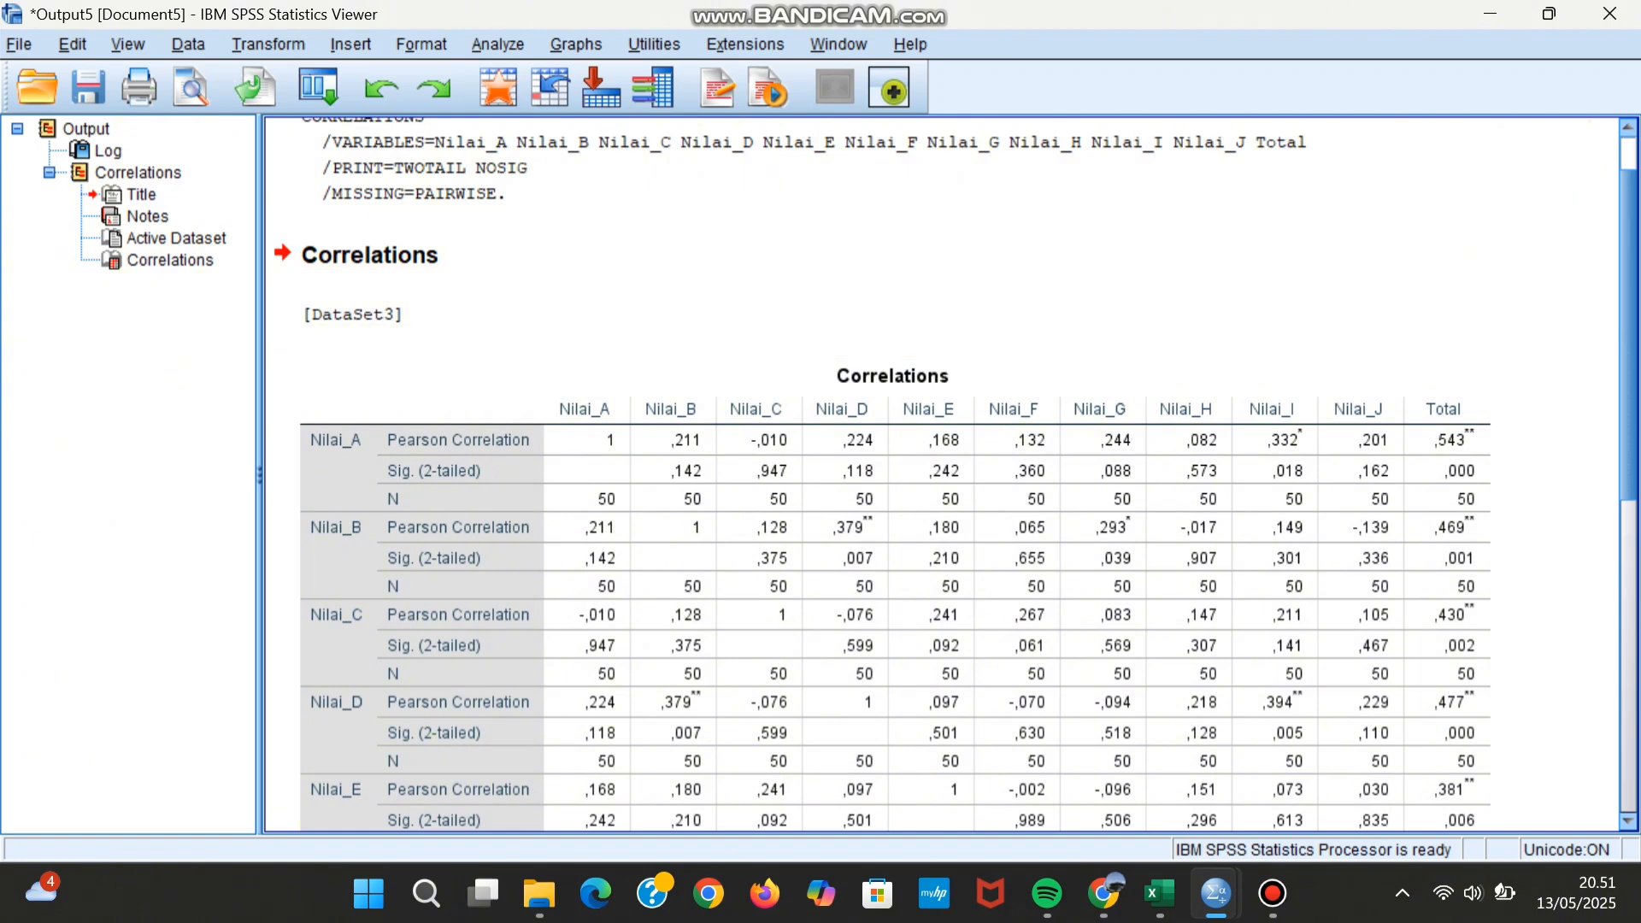
{"action": "scroll", "coordinate": [948, 471], "scroll_direction": "down", "scroll_amount": 5}
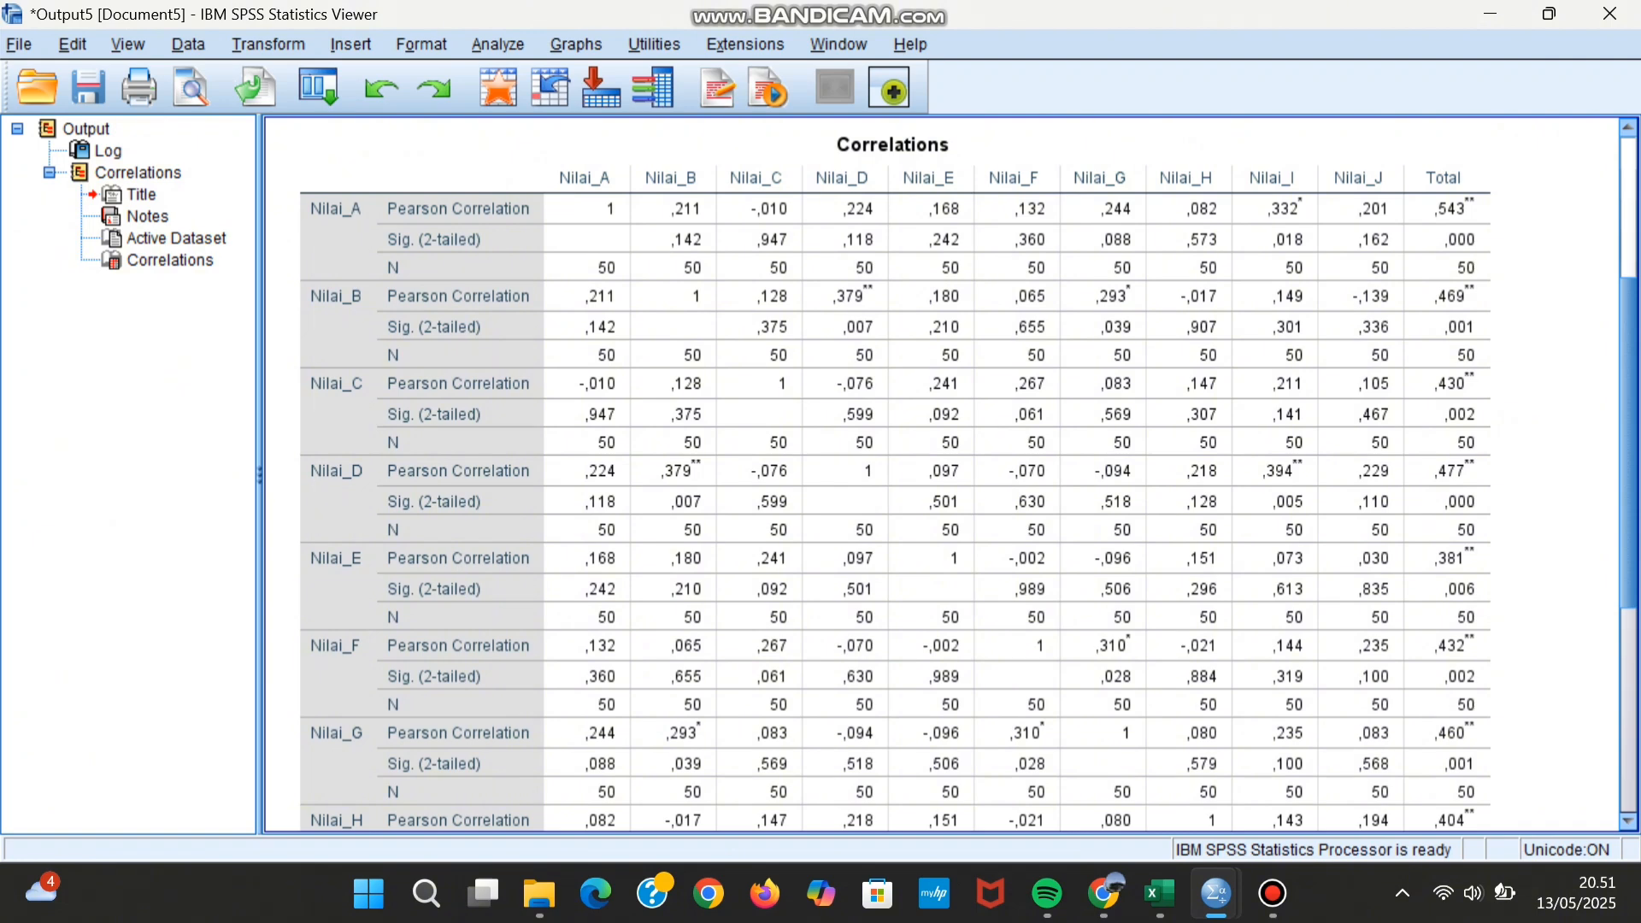
{"action": "scroll", "coordinate": [940, 475], "scroll_direction": "down", "scroll_amount": 3}
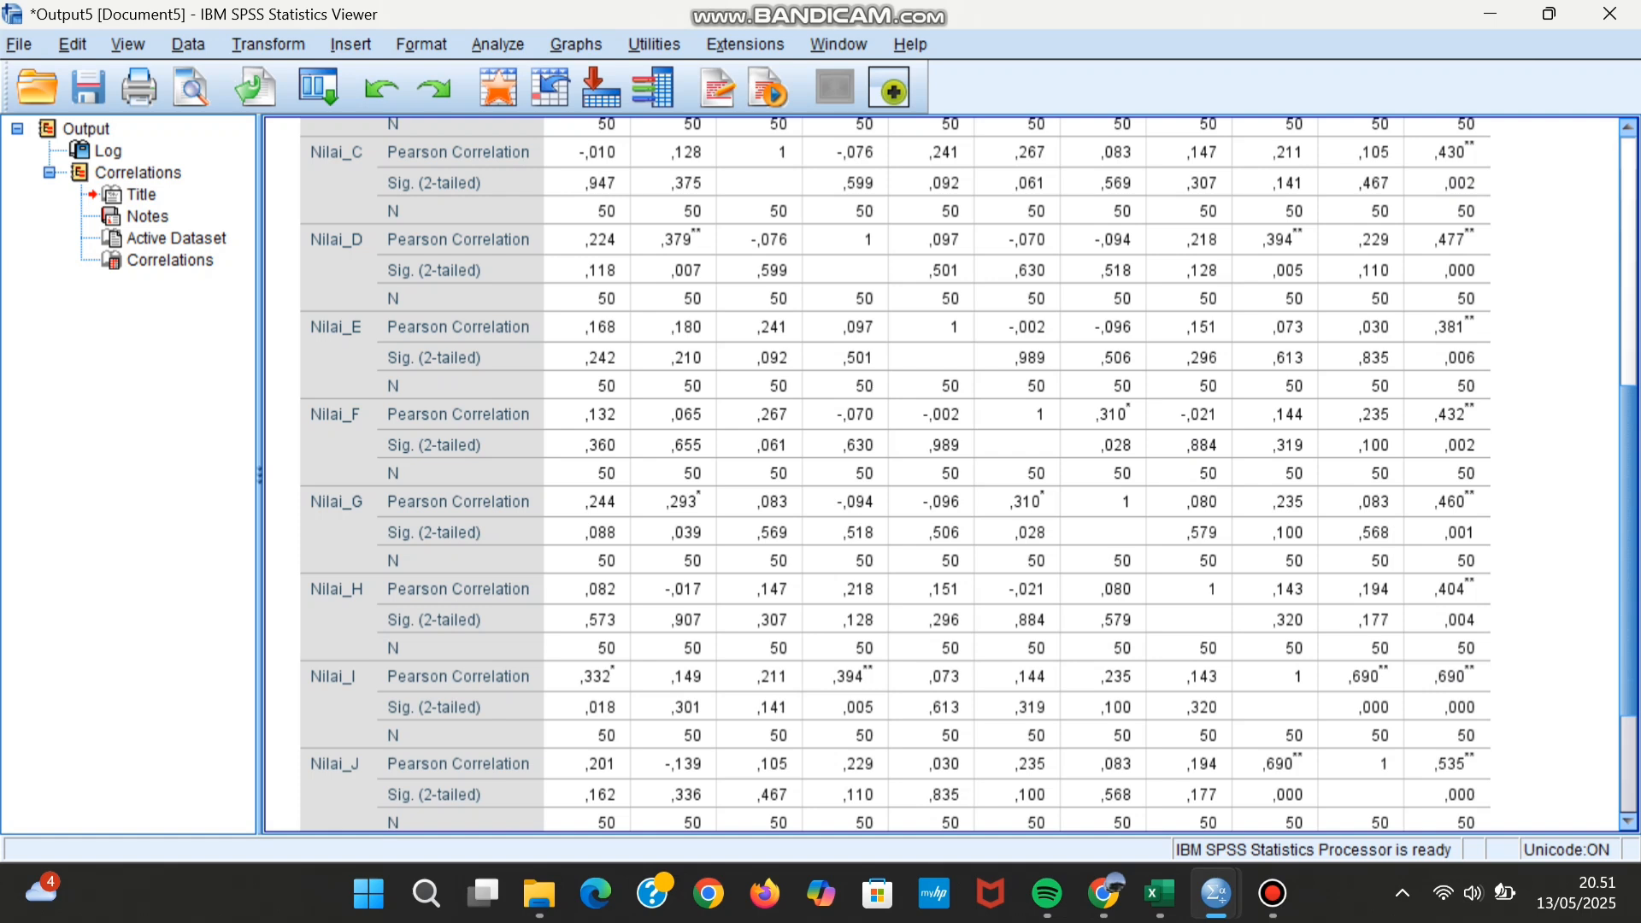
{"action": "scroll", "coordinate": [940, 474], "scroll_direction": "down", "scroll_amount": 2}
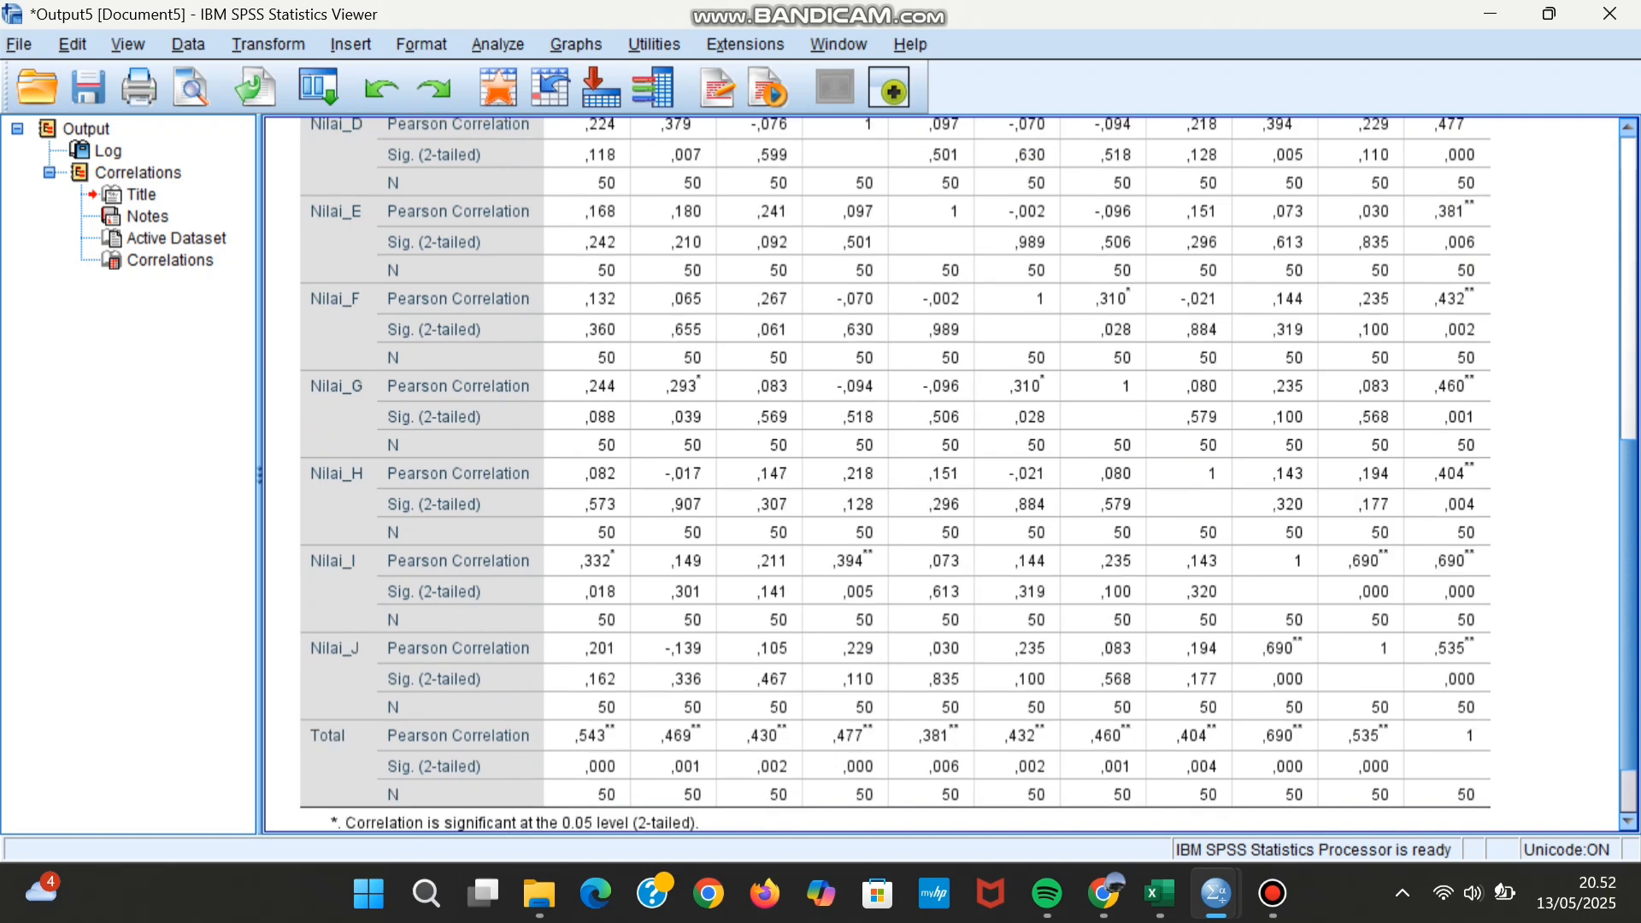
{"action": "scroll", "coordinate": [940, 474], "scroll_direction": "down", "scroll_amount": 2}
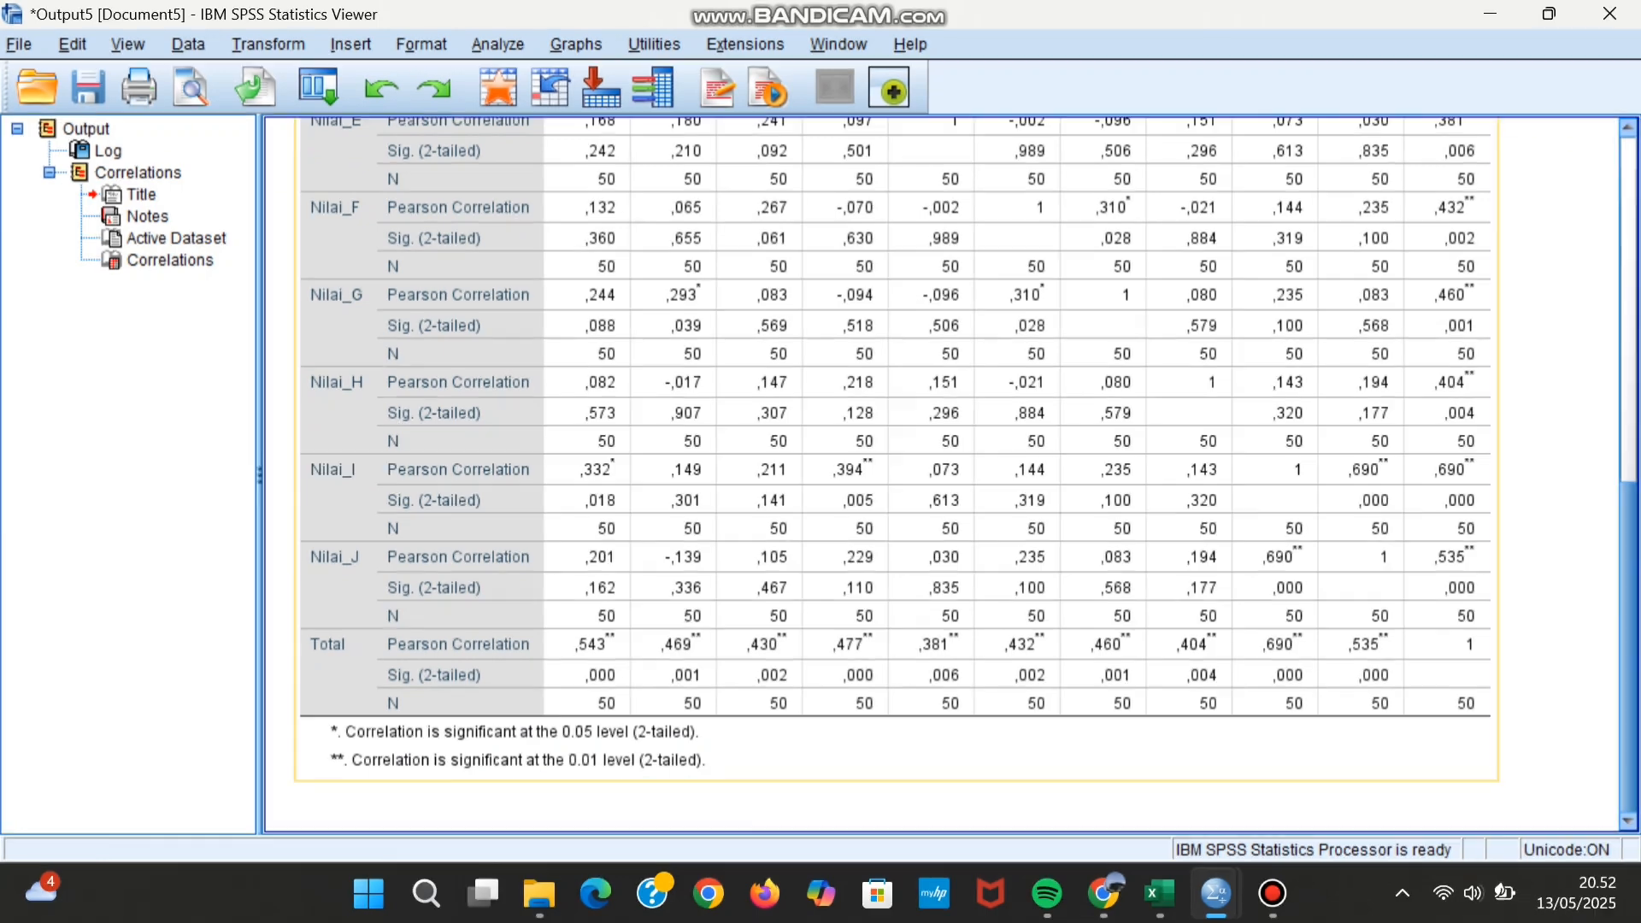
{"action": "scroll", "coordinate": [1009, 423], "scroll_direction": "up", "scroll_amount": 4}
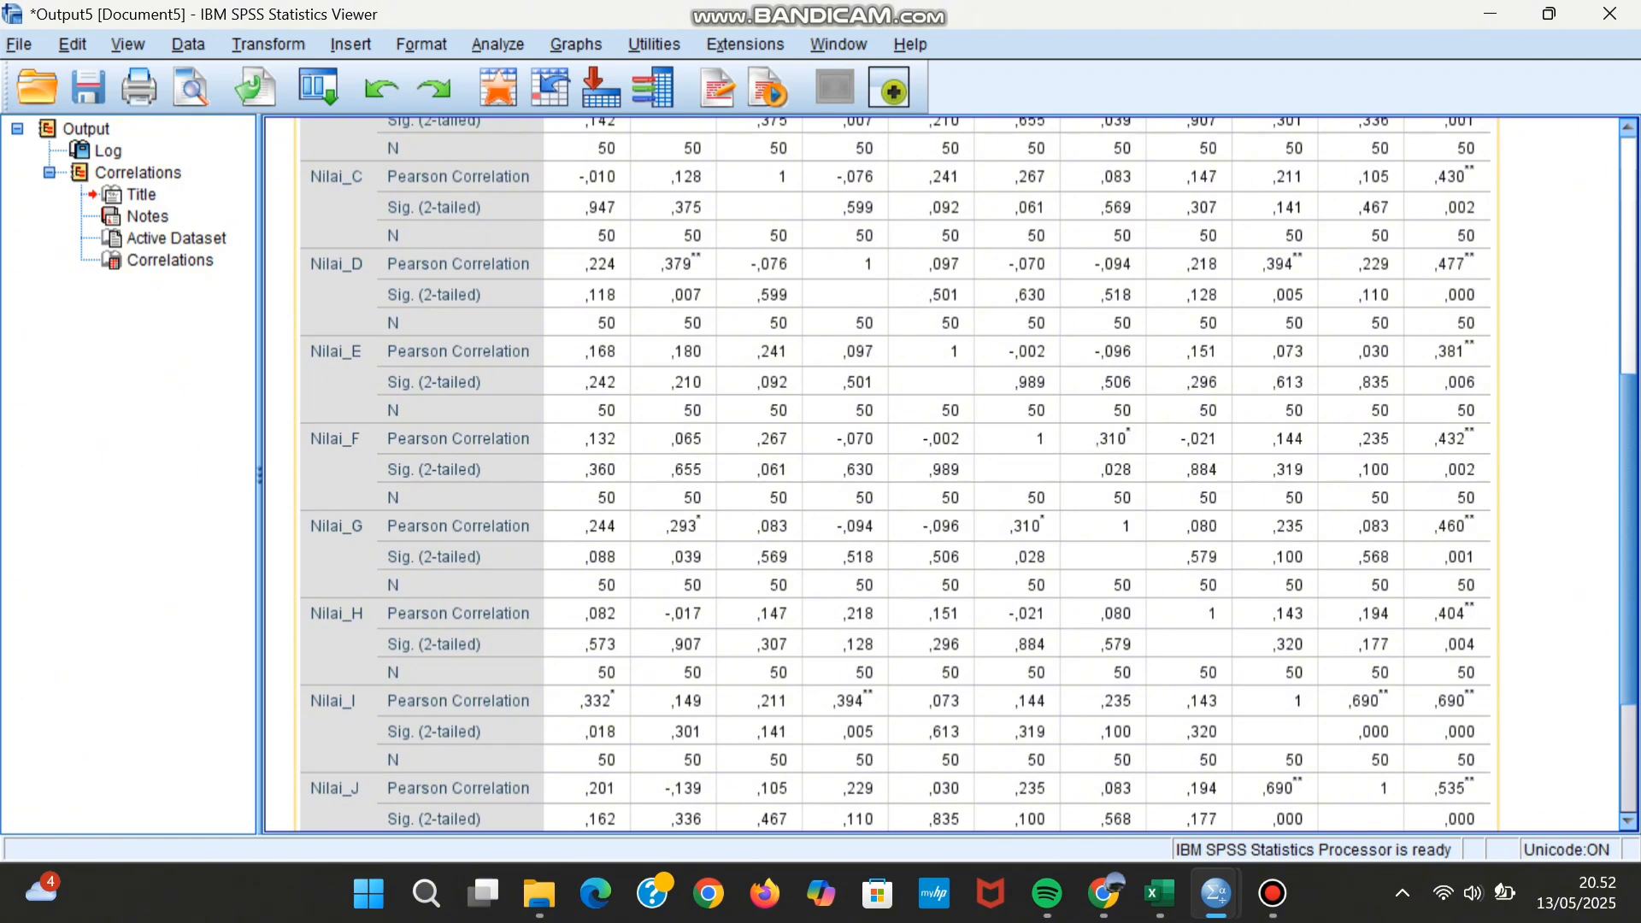
{"action": "scroll", "coordinate": [949, 470], "scroll_direction": "up", "scroll_amount": 4}
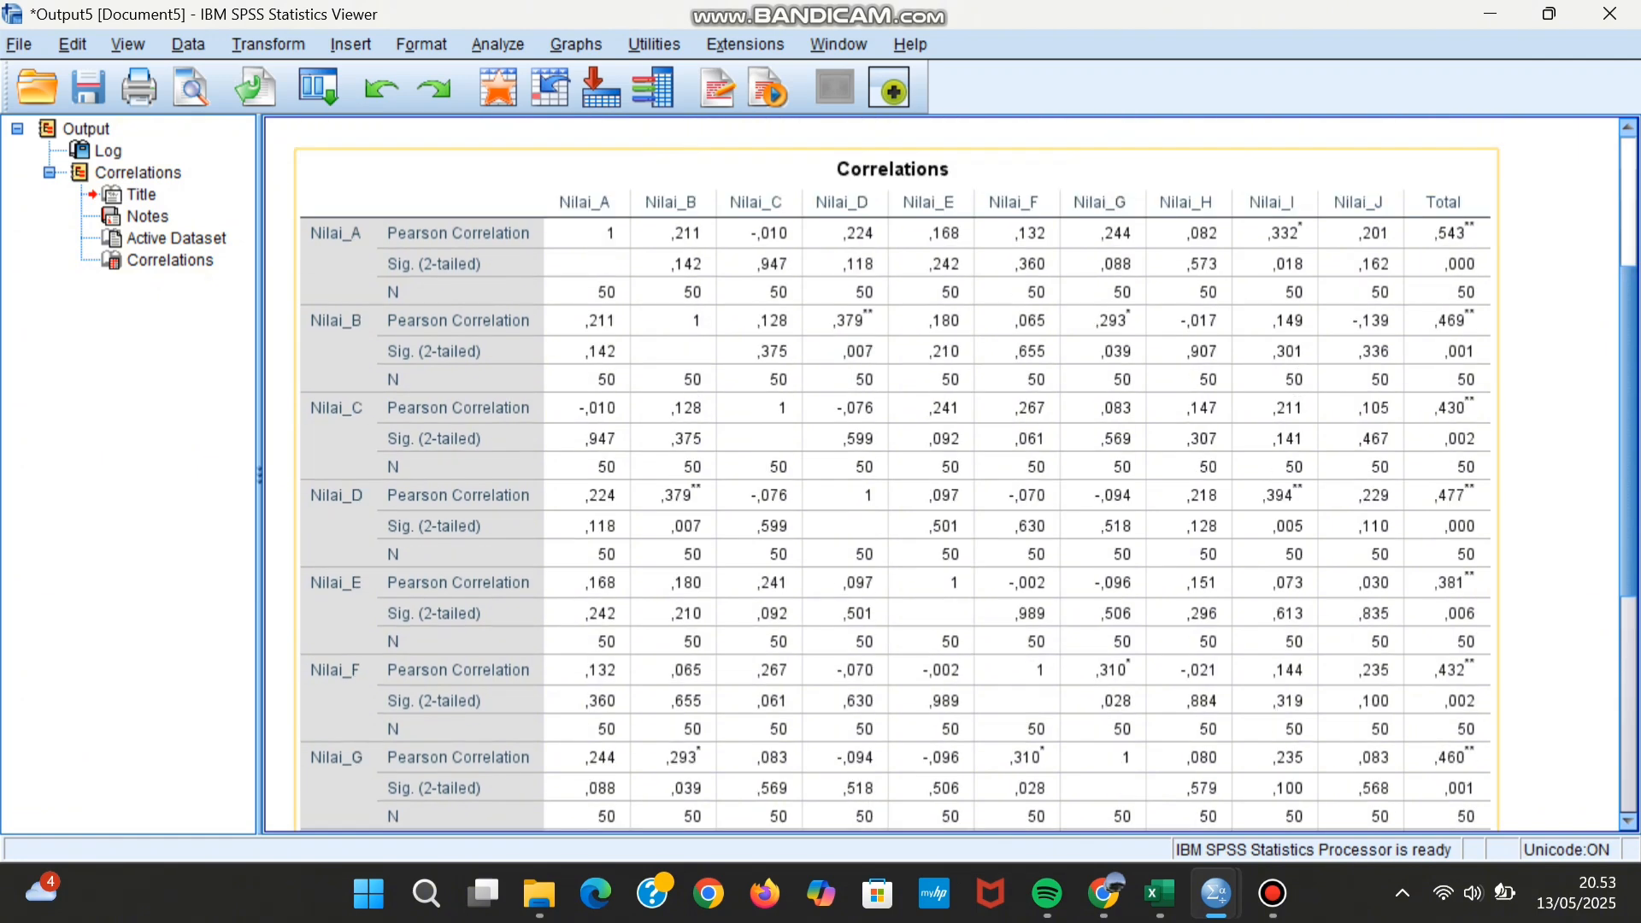
{"action": "scroll", "coordinate": [949, 470], "scroll_direction": "up", "scroll_amount": 4}
{"action": "scroll", "coordinate": [949, 470], "scroll_direction": "up", "scroll_amount": 1}
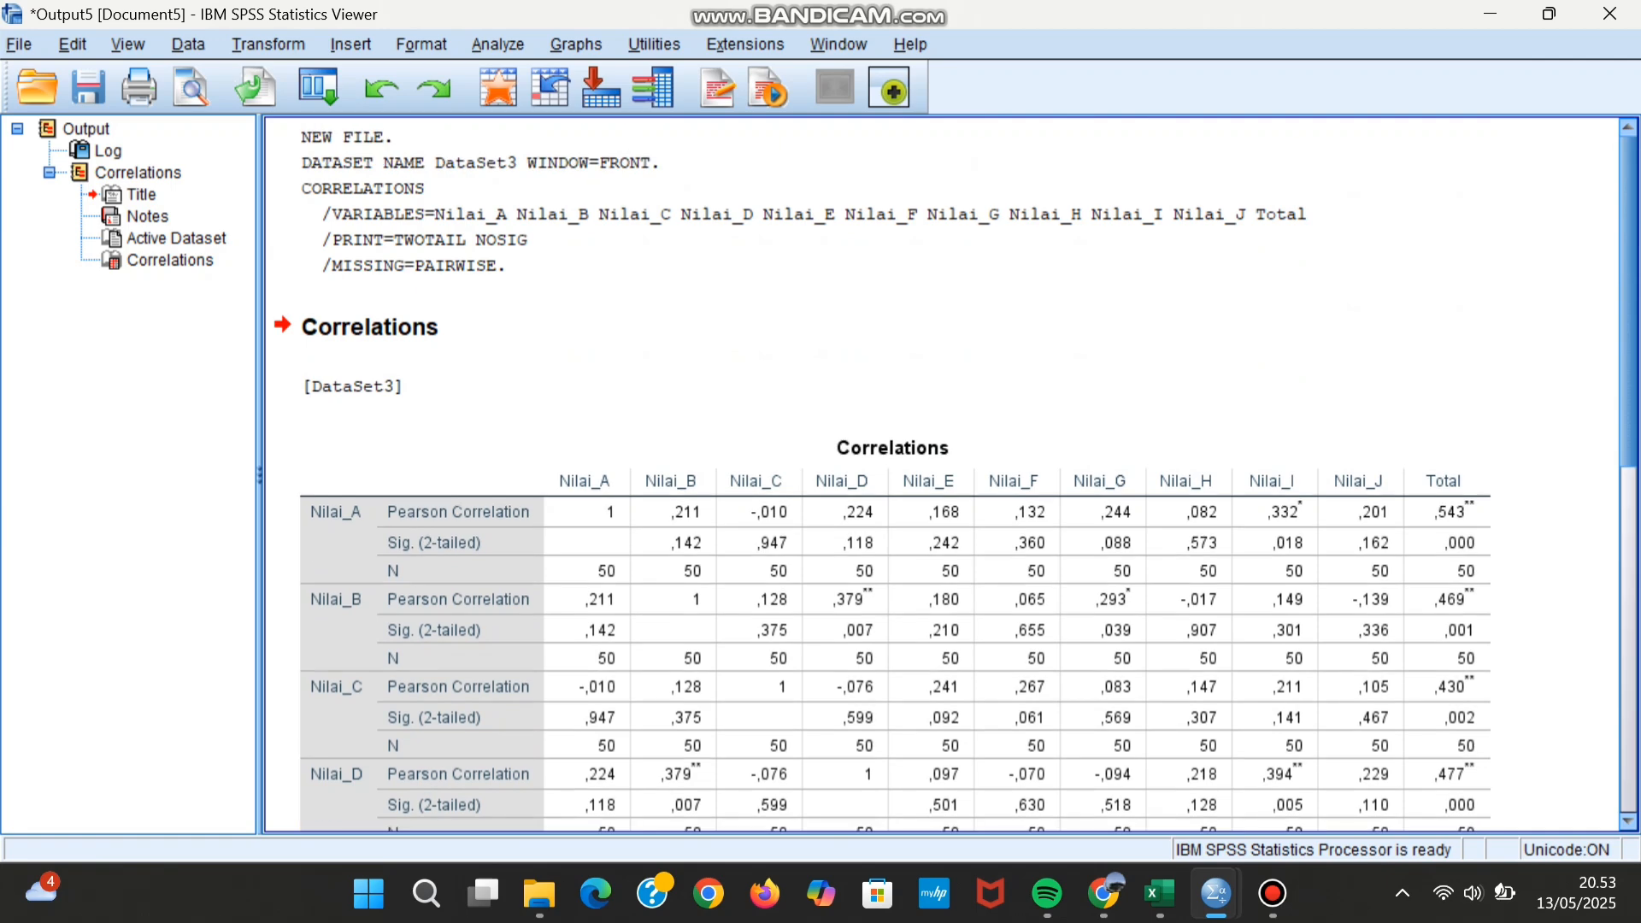
{"action": "scroll", "coordinate": [949, 471], "scroll_direction": "down", "scroll_amount": 15}
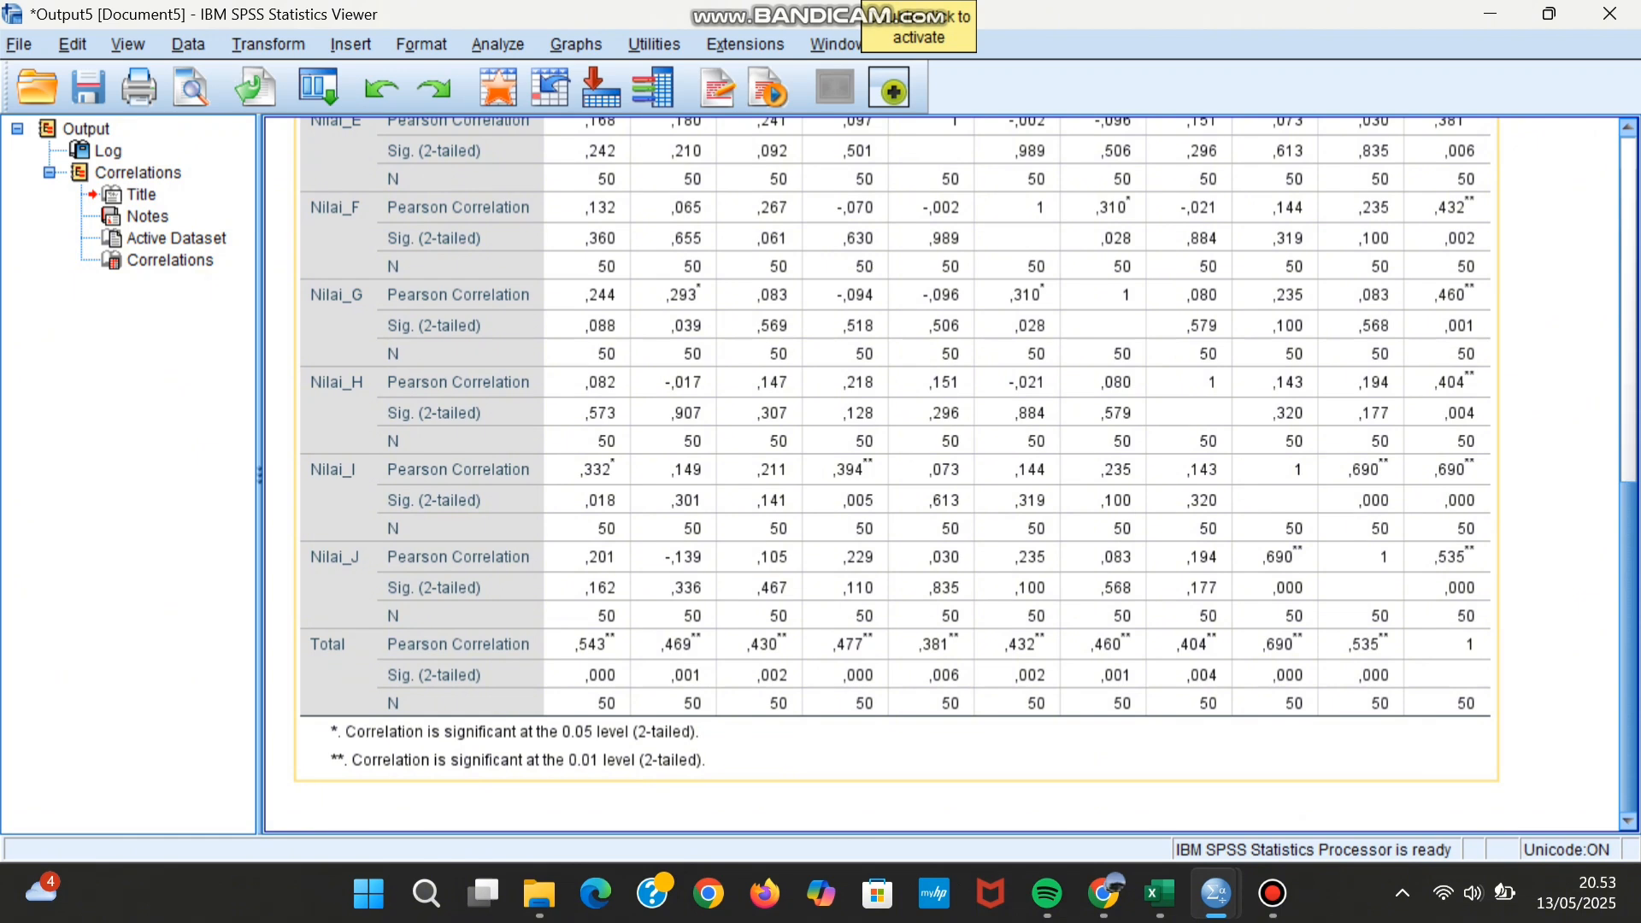
Step: Run a reliability analysis on Nilai_A to Nilai_J of the third dataset with the Alpha model, leaving out Total
{"action": "left_click", "coordinate": [499, 45]}
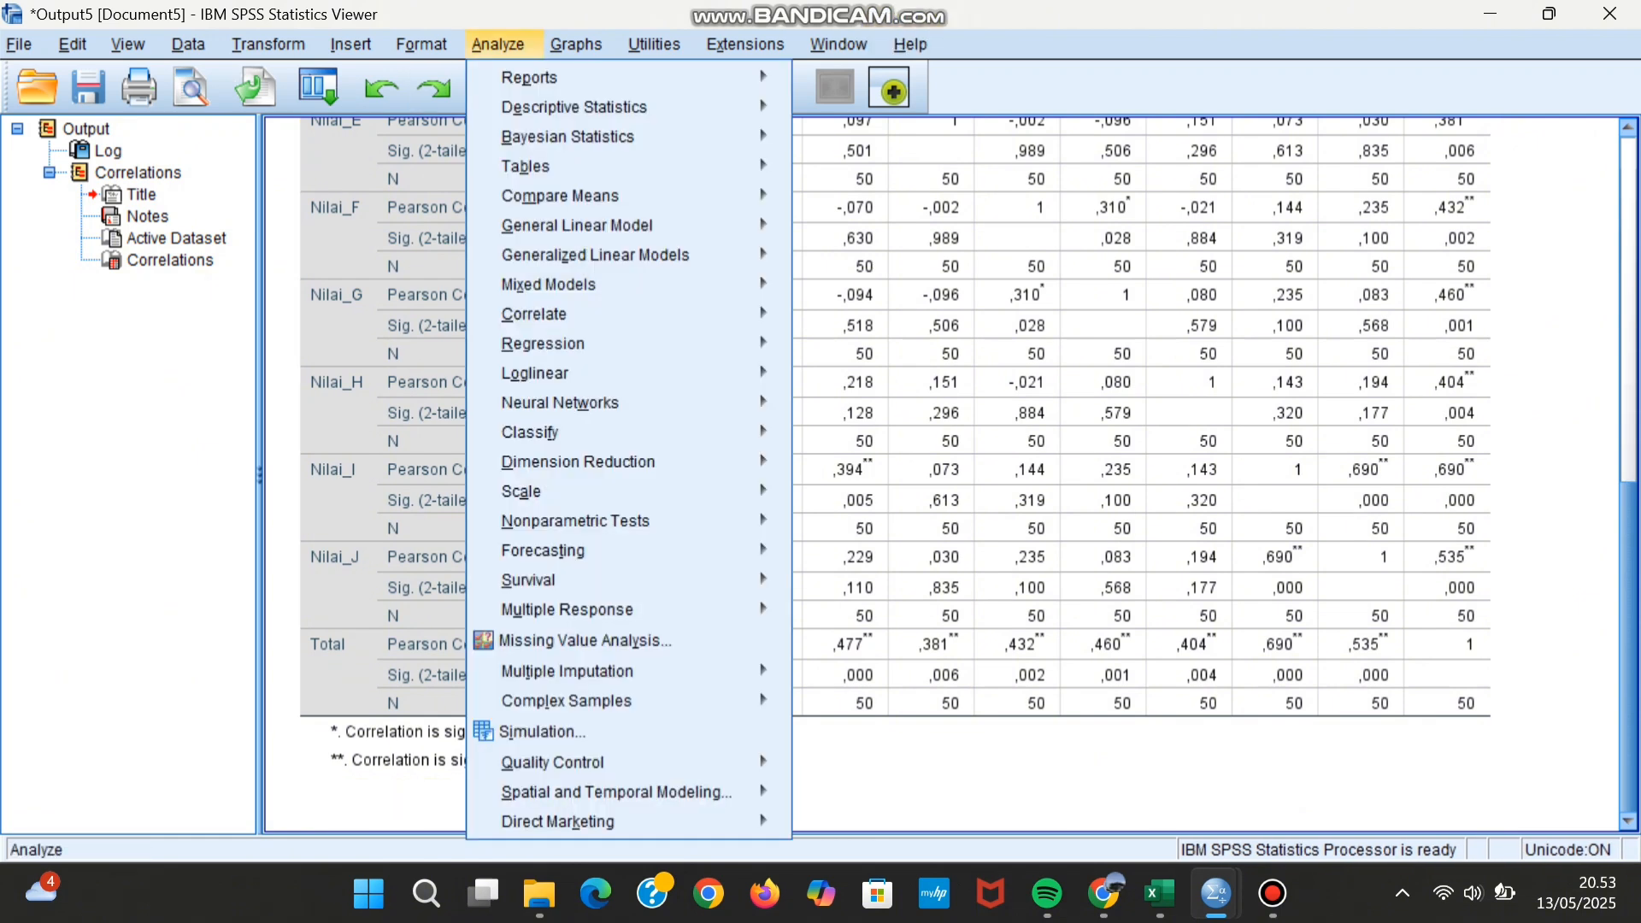
{"action": "mouse_move", "coordinate": [575, 521]}
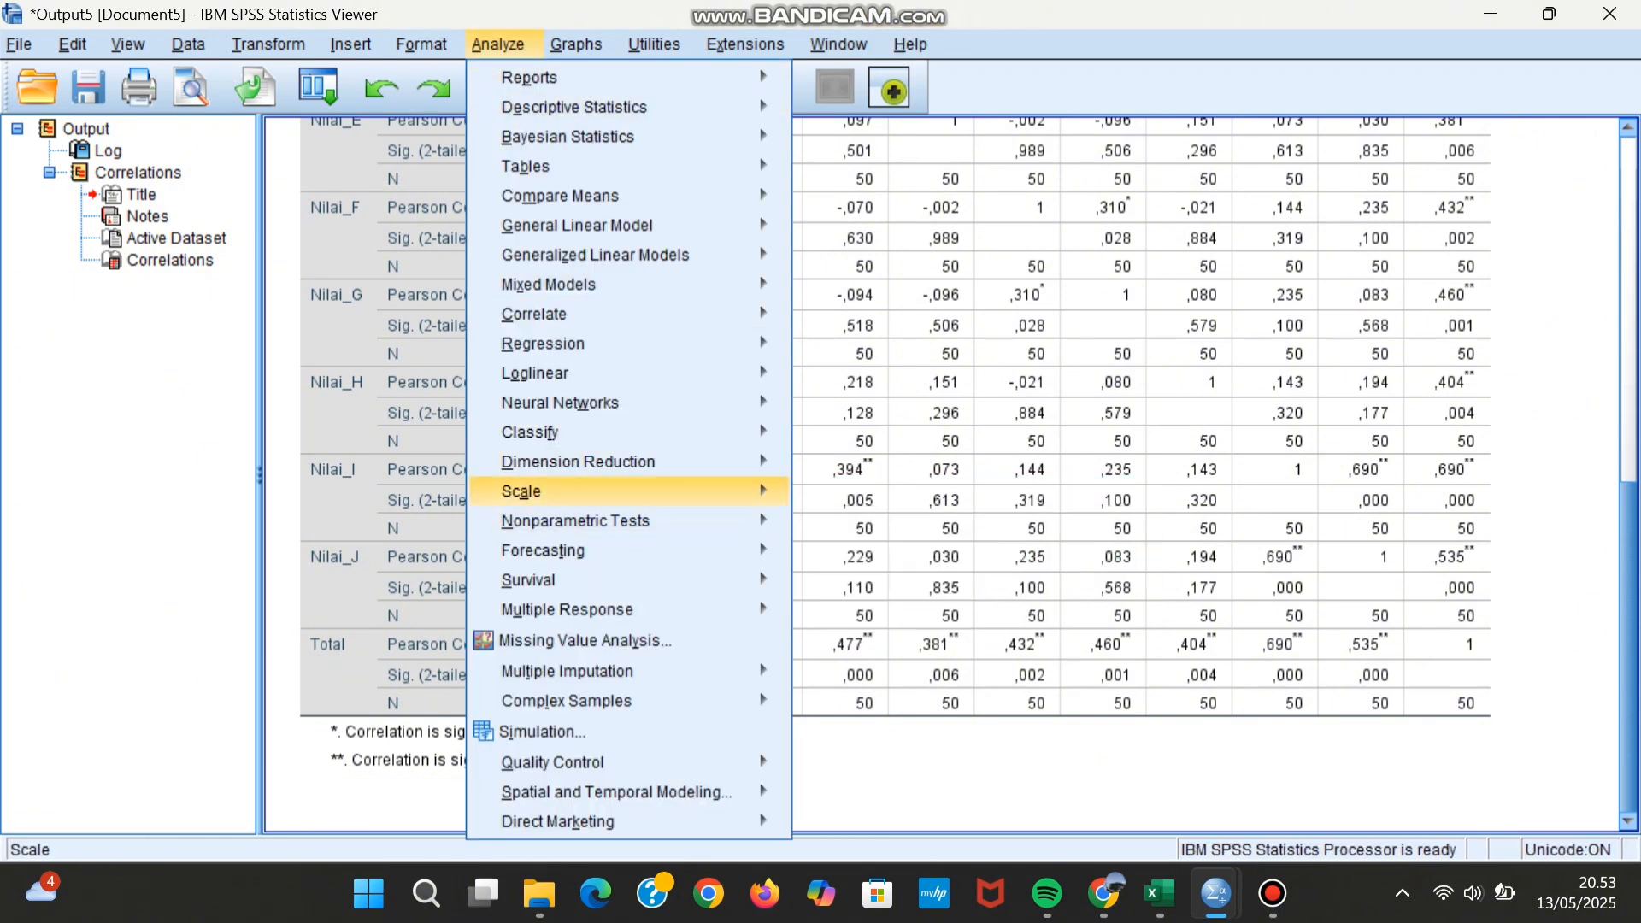
{"action": "mouse_move", "coordinate": [547, 491]}
{"action": "left_click", "coordinate": [892, 496]}
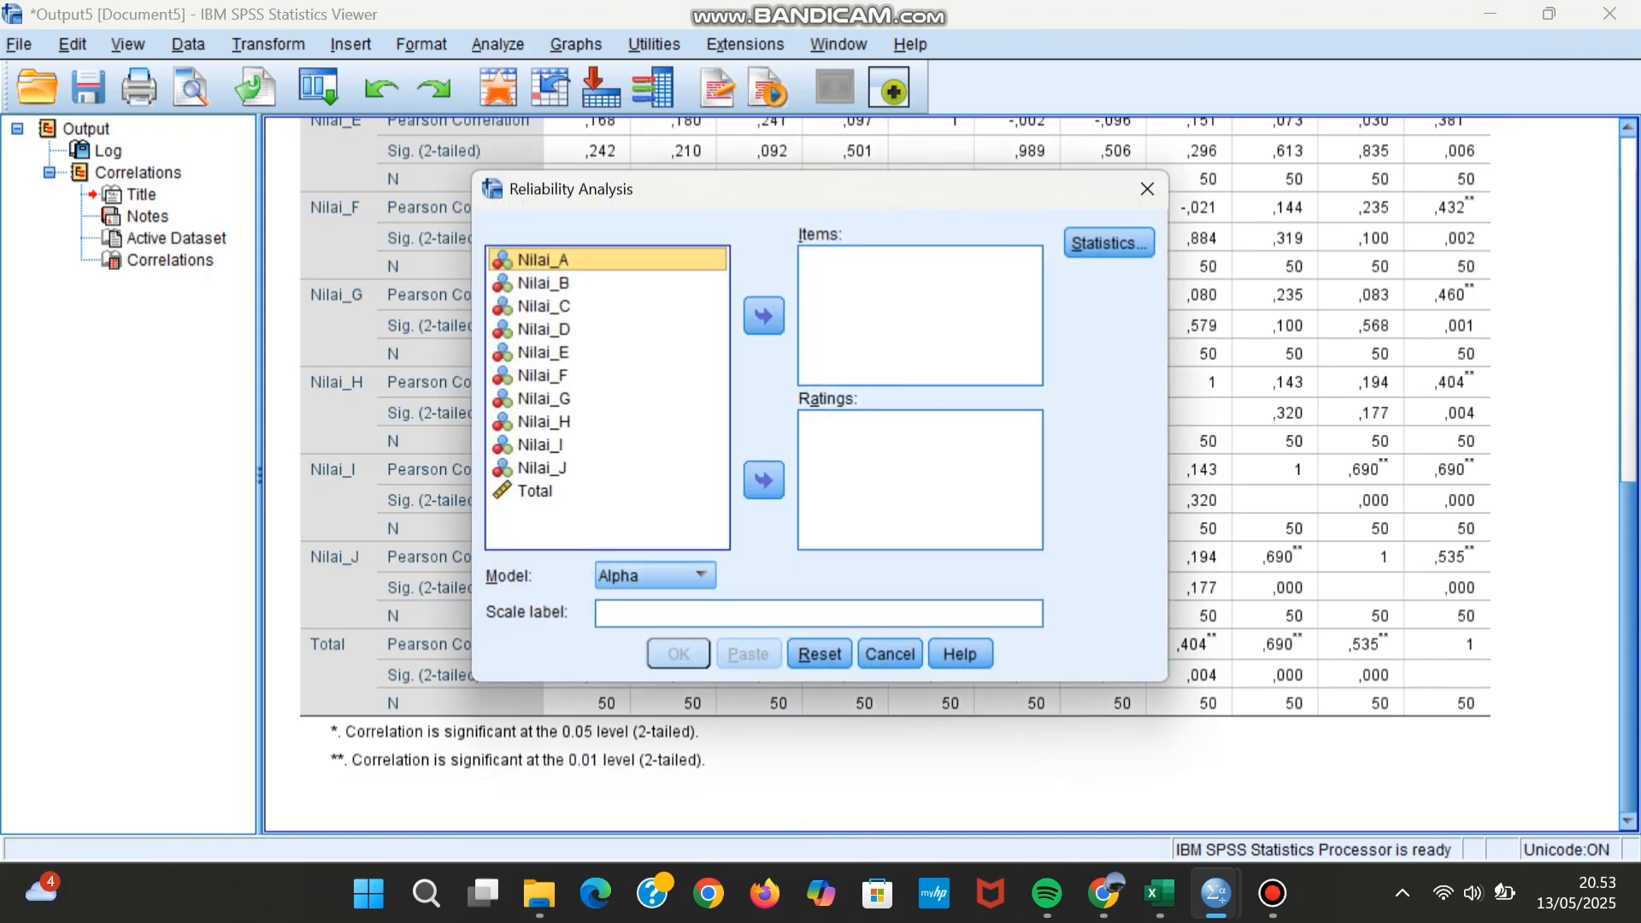
{"action": "key", "text": "ctrl+a"}
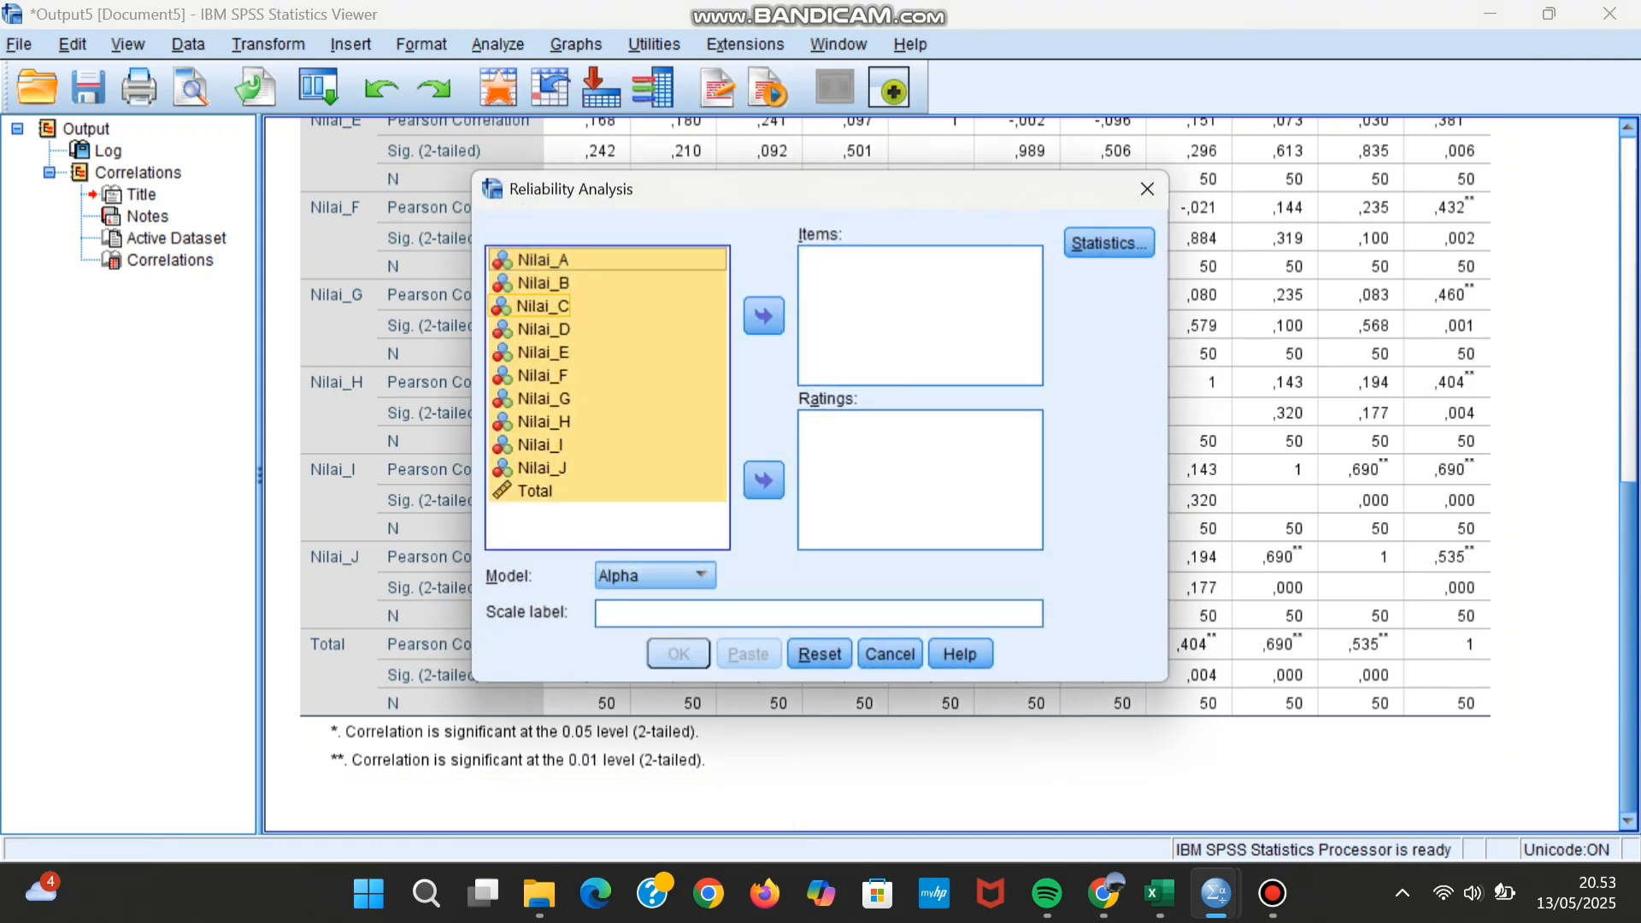
{"action": "left_click", "coordinate": [764, 316]}
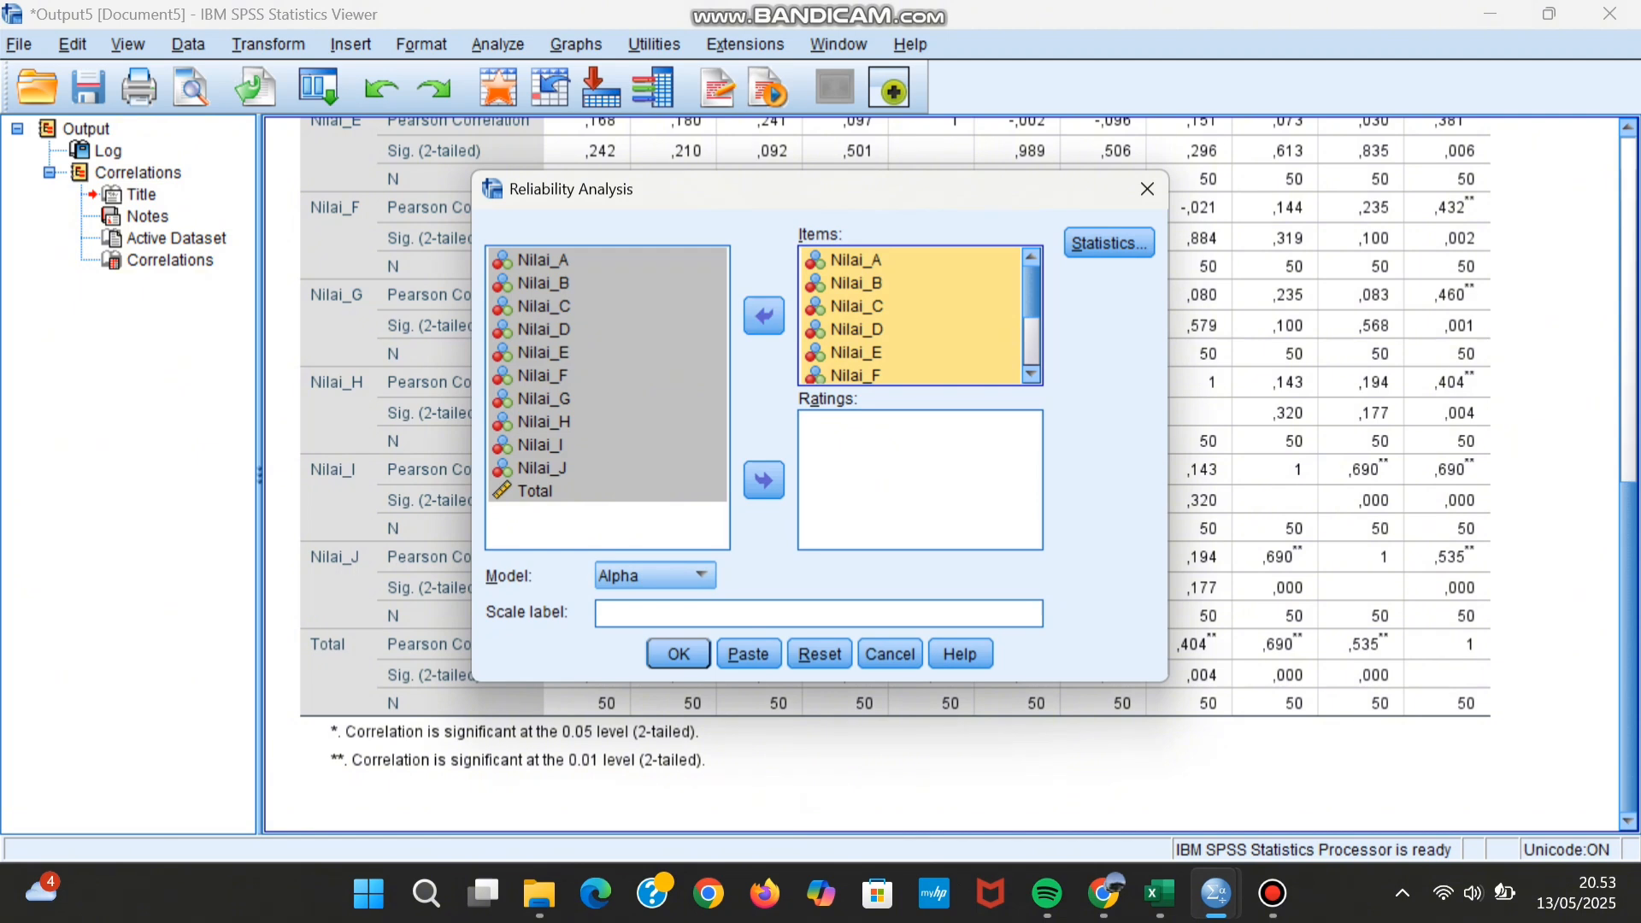
{"action": "scroll", "coordinate": [910, 315], "scroll_direction": "down", "scroll_amount": 3}
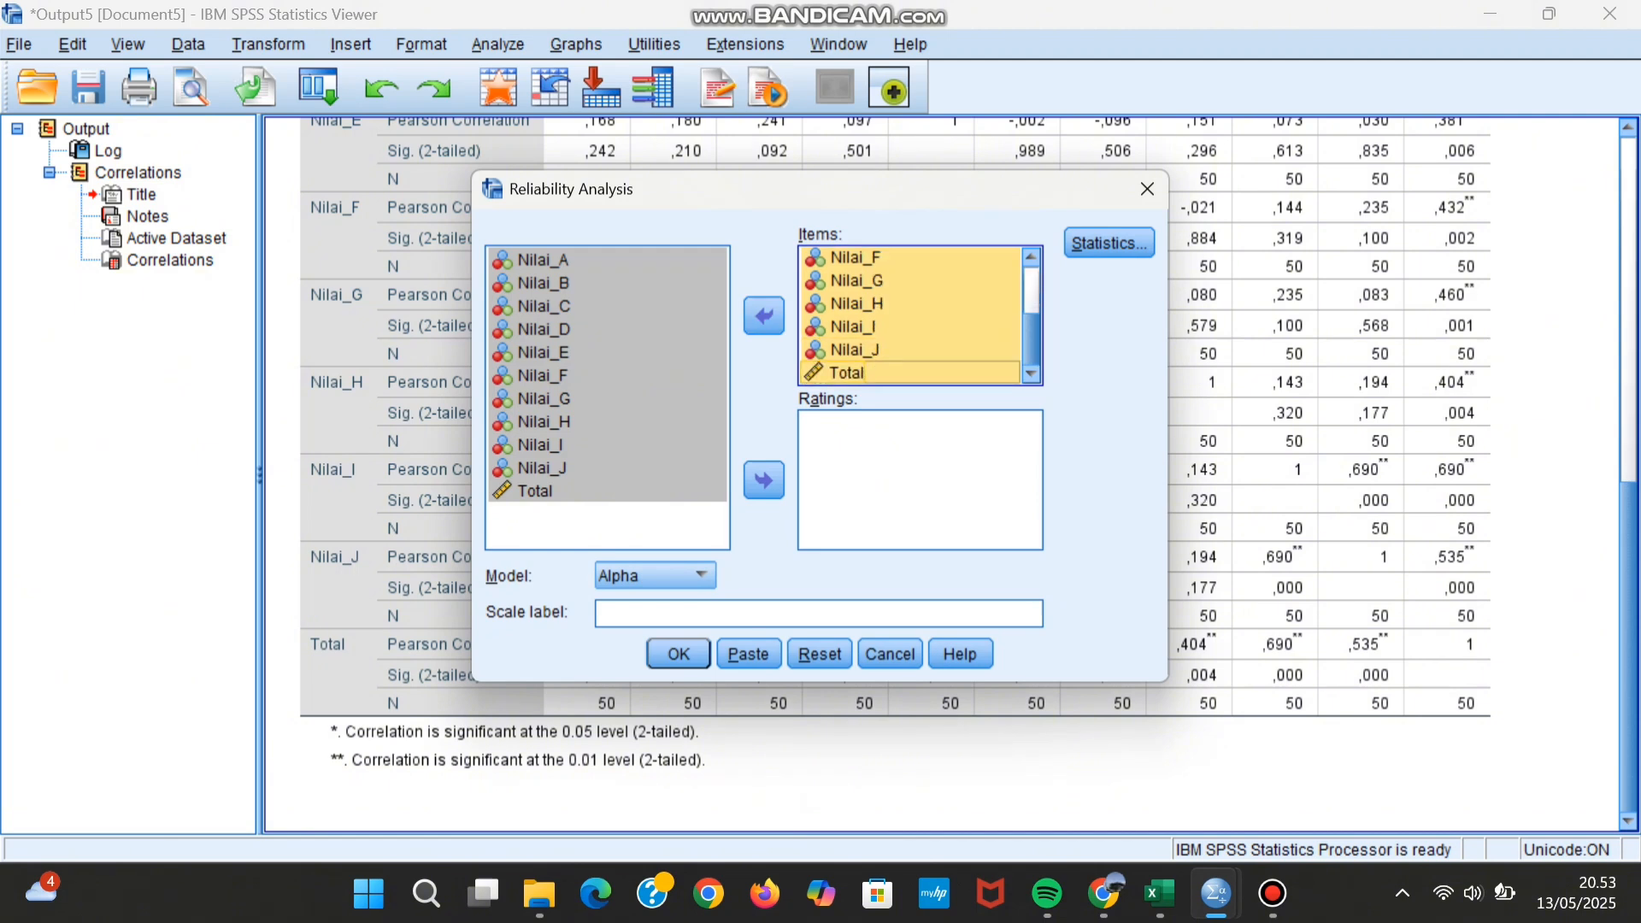
{"action": "left_click", "coordinate": [848, 373]}
{"action": "left_click", "coordinate": [764, 316]}
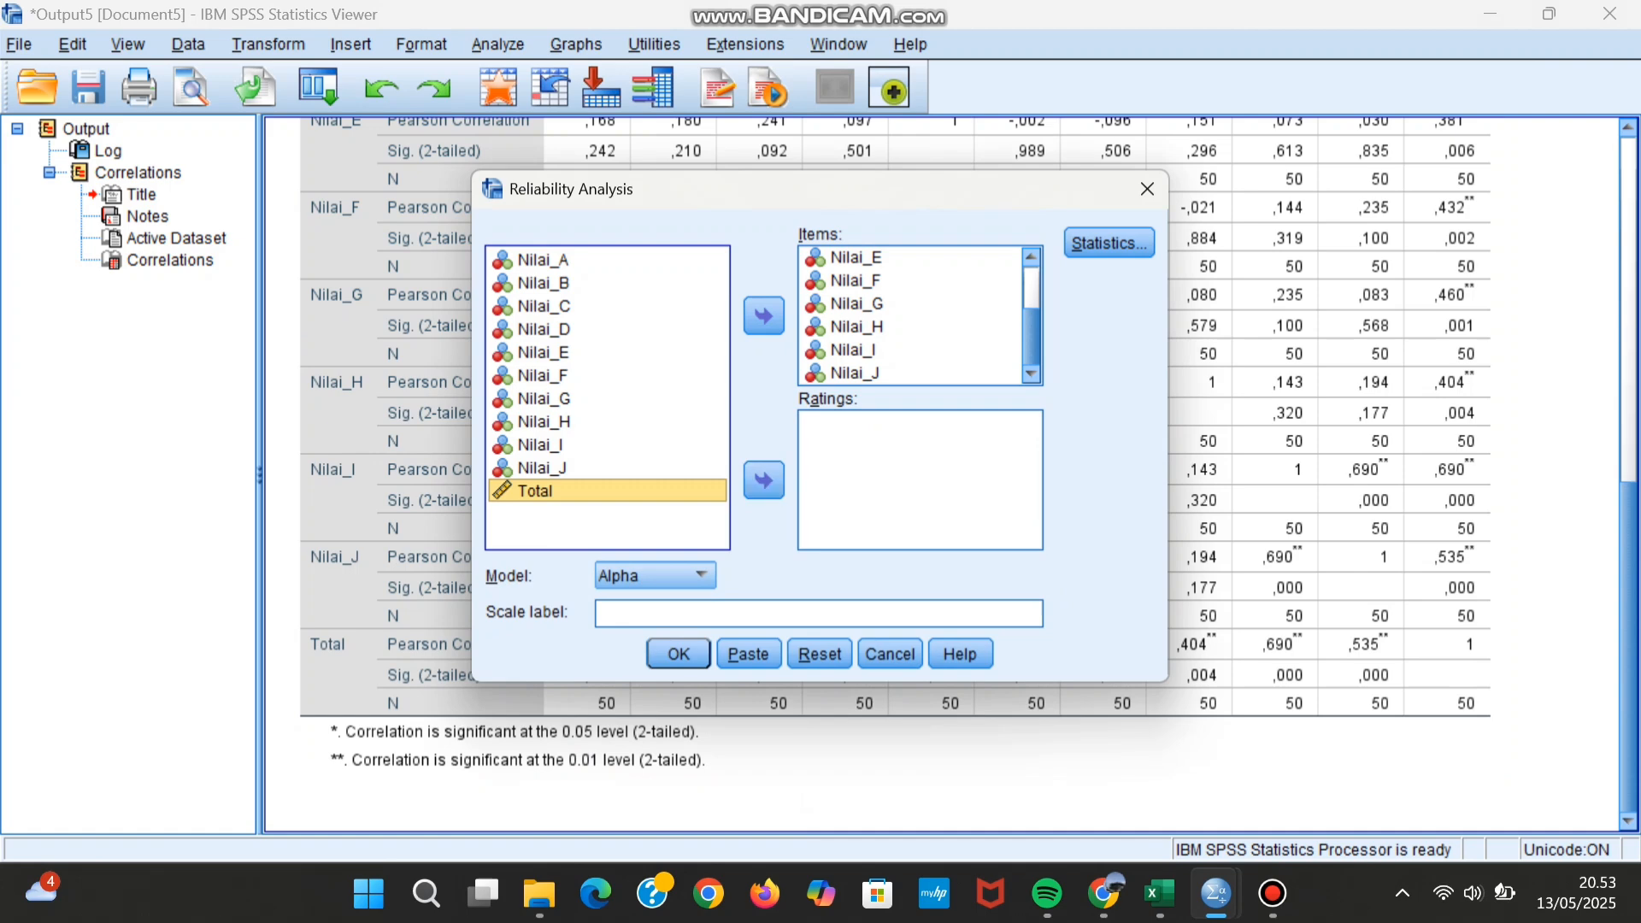
{"action": "key", "text": "Return"}
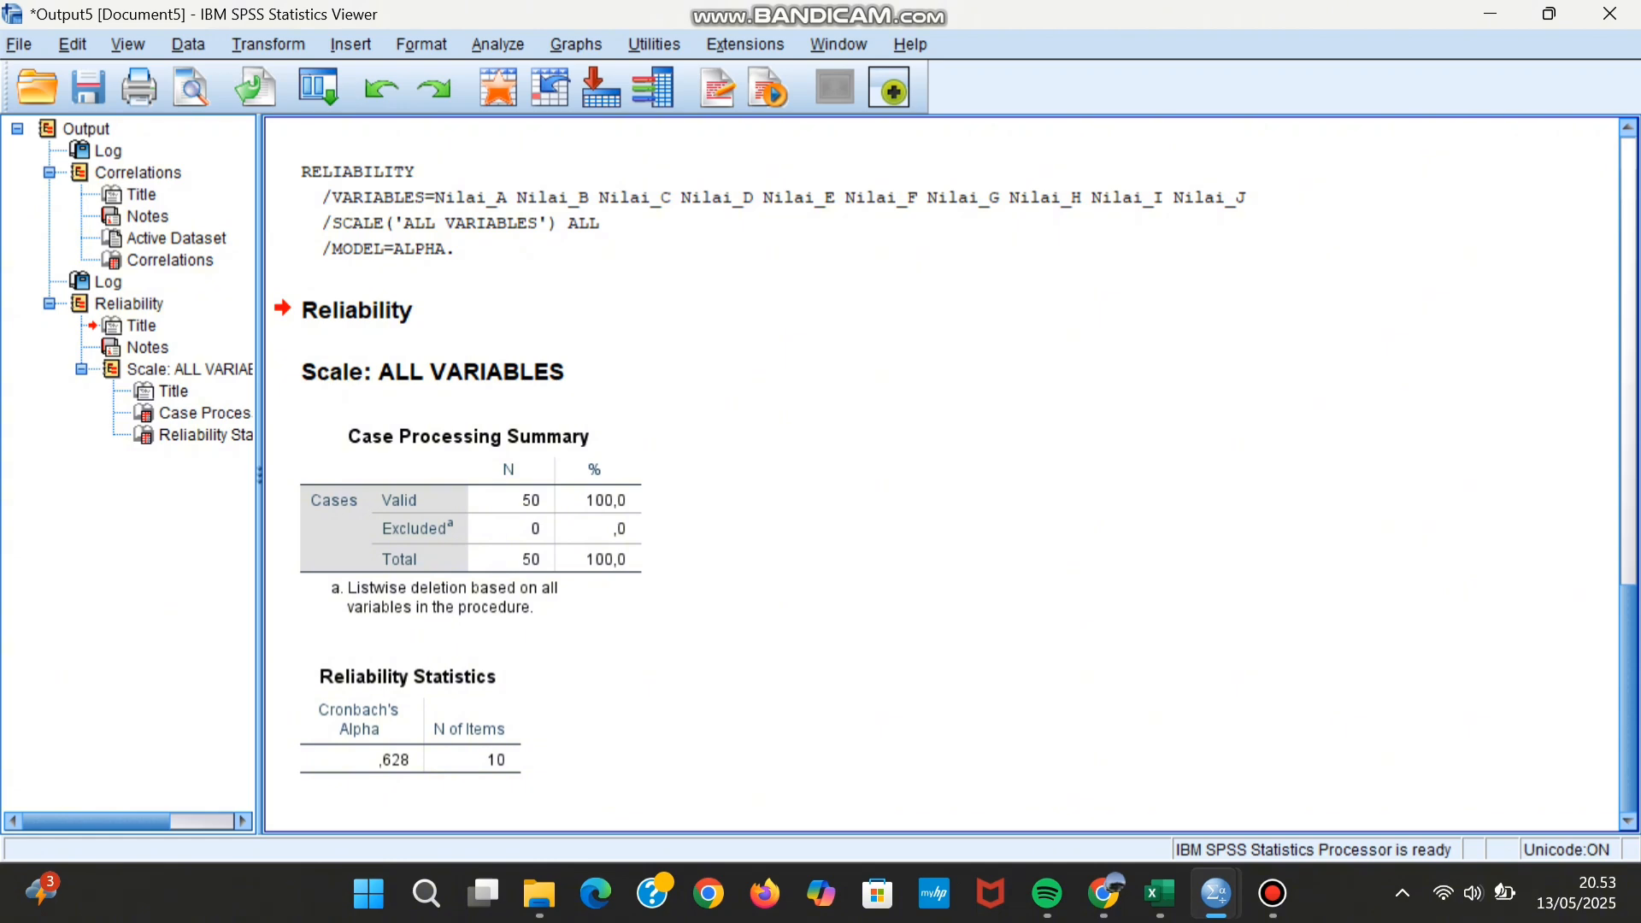
Step: Compare the third dataset's Correlations table with its Case Processing Summary and Cronbach's Alpha in the reliability output
{"action": "scroll", "coordinate": [940, 475], "scroll_direction": "up", "scroll_amount": 4}
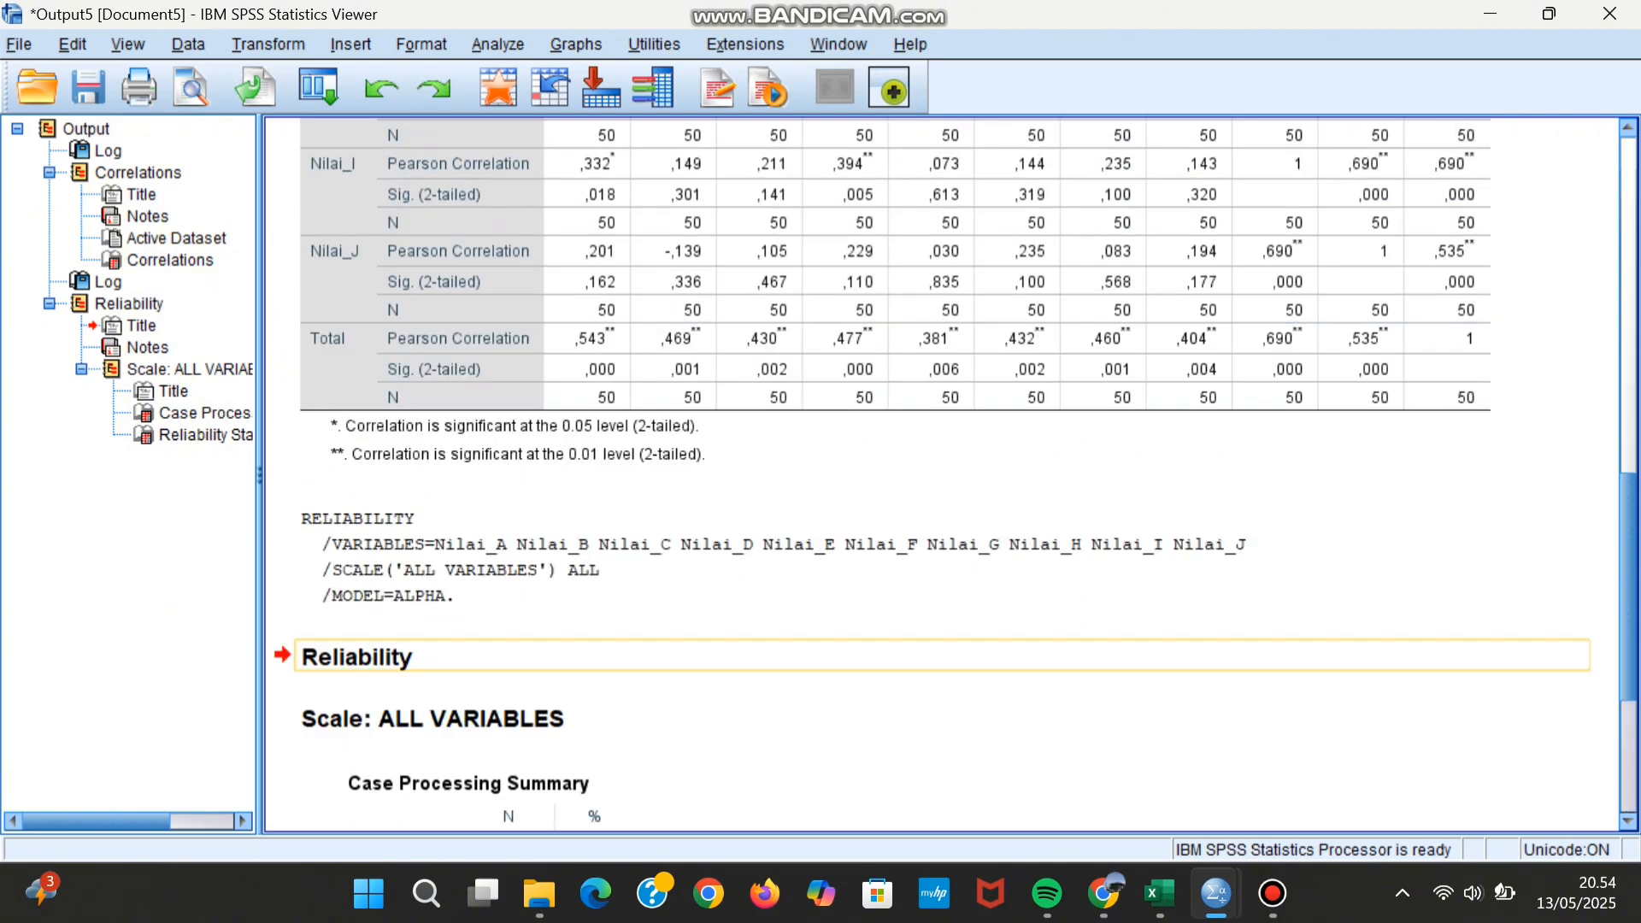
{"action": "scroll", "coordinate": [940, 475], "scroll_direction": "up", "scroll_amount": 6}
{"action": "scroll", "coordinate": [940, 474], "scroll_direction": "down", "scroll_amount": 10}
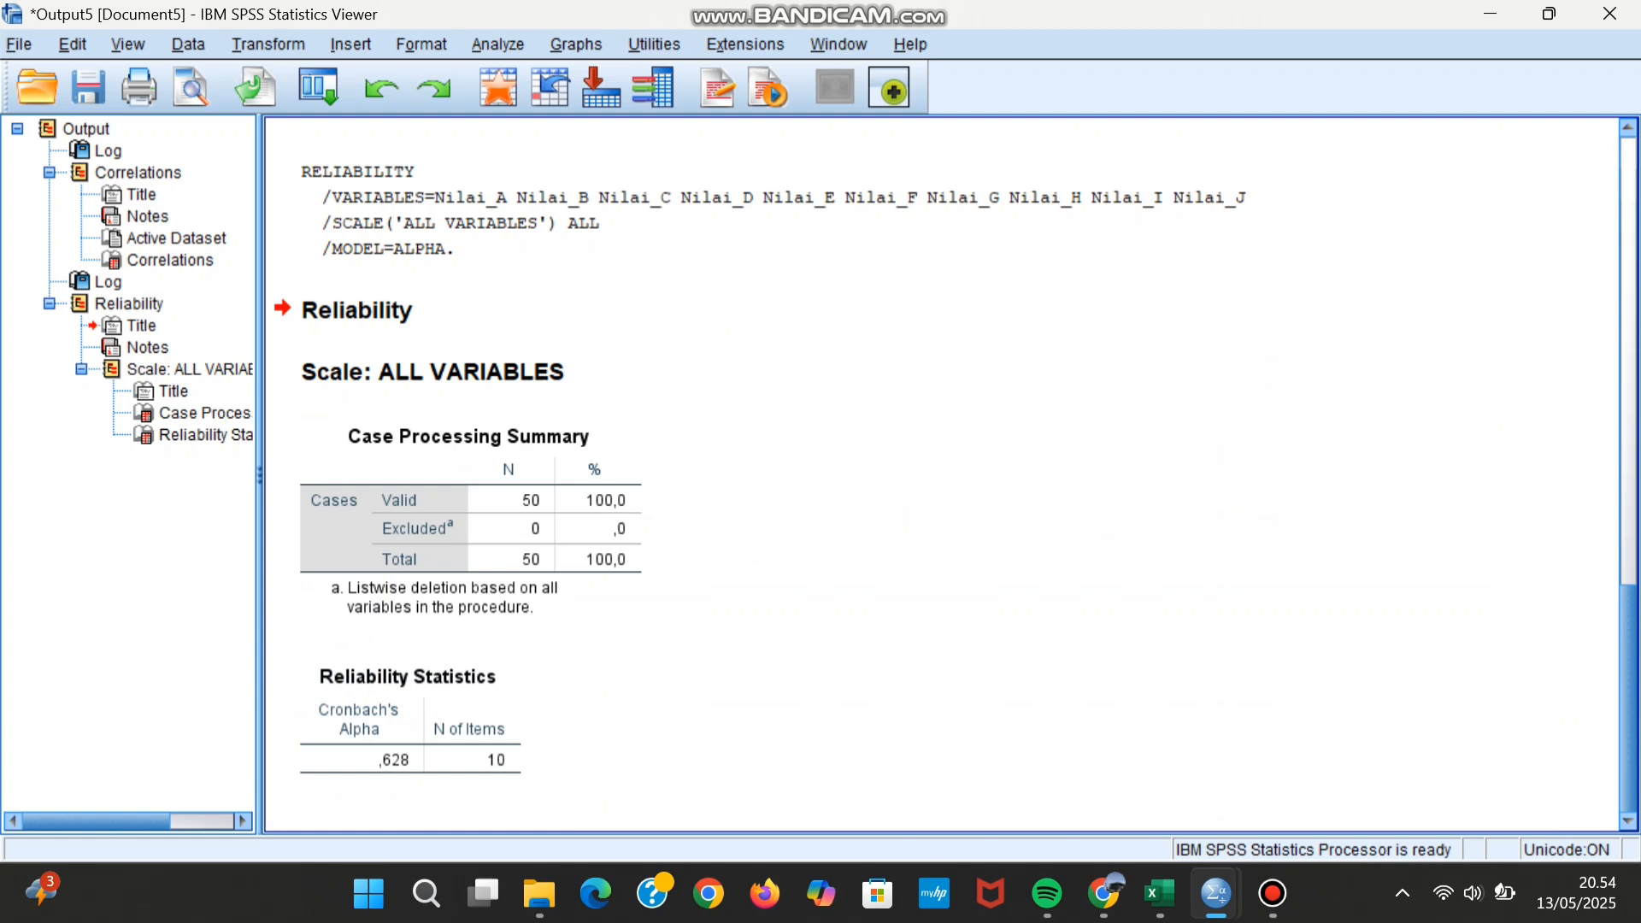